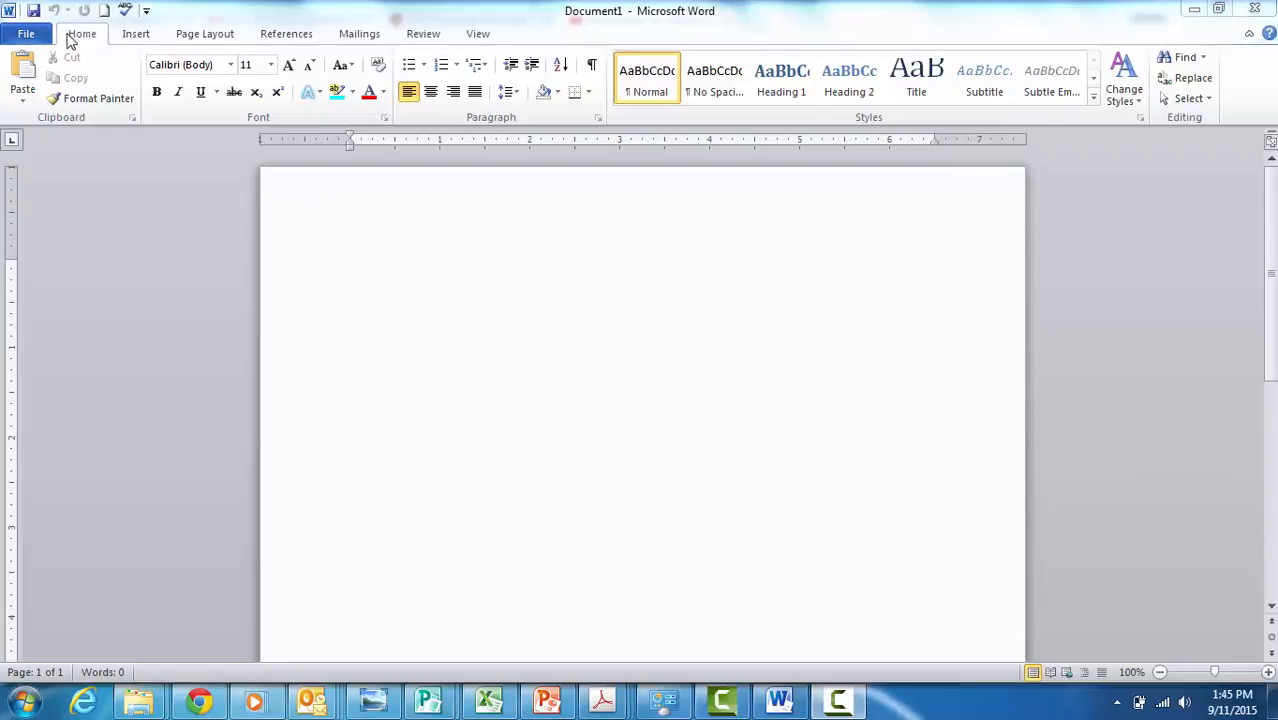
click(24, 34)
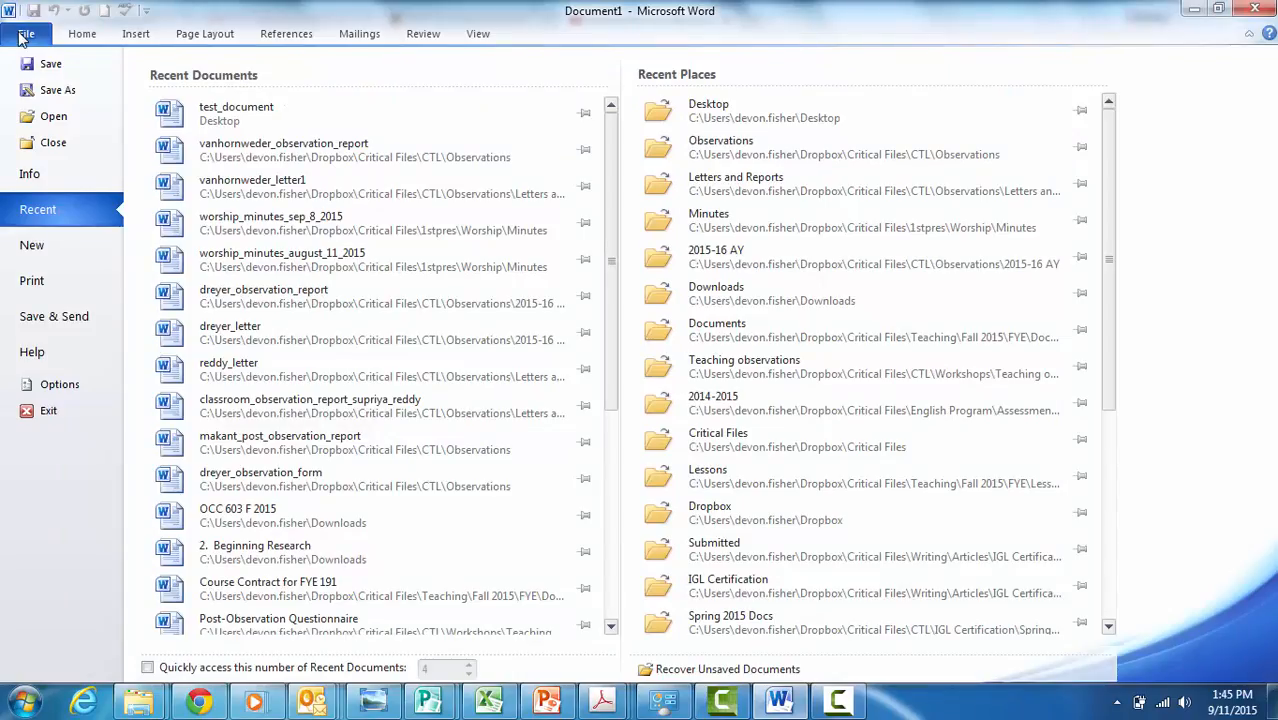
click(94, 37)
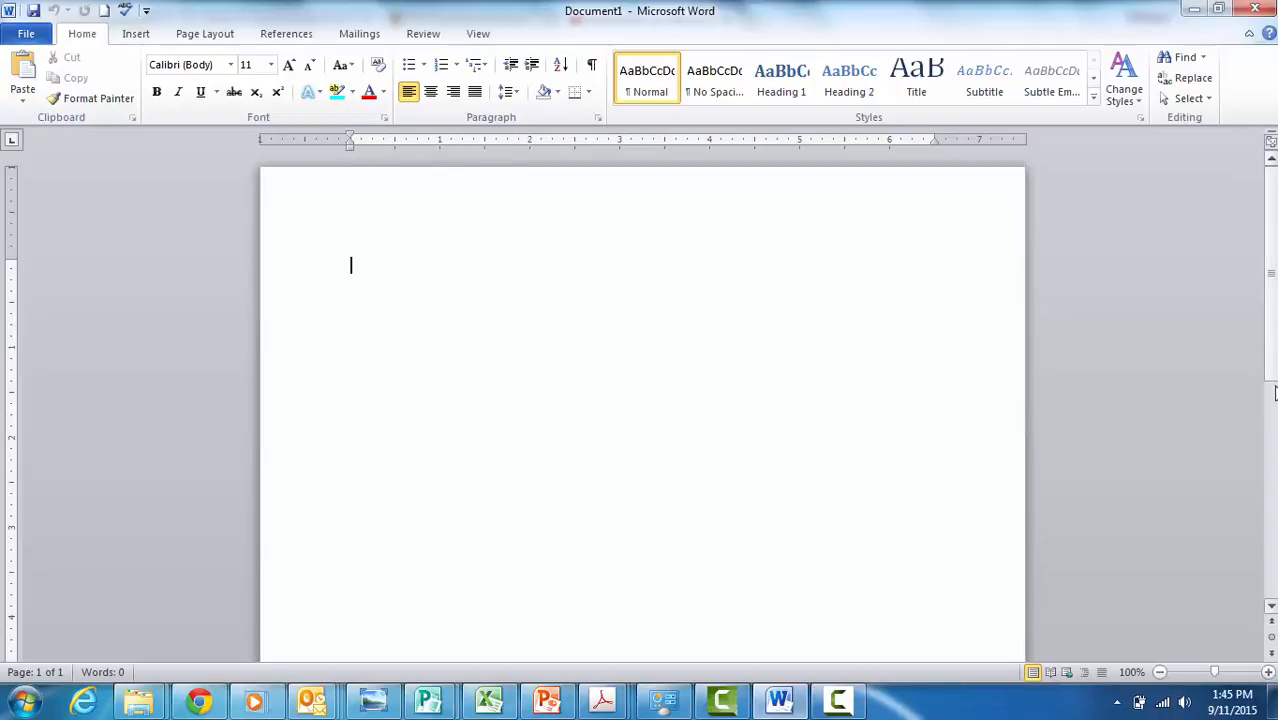
scroll(1266, 456, down, 5)
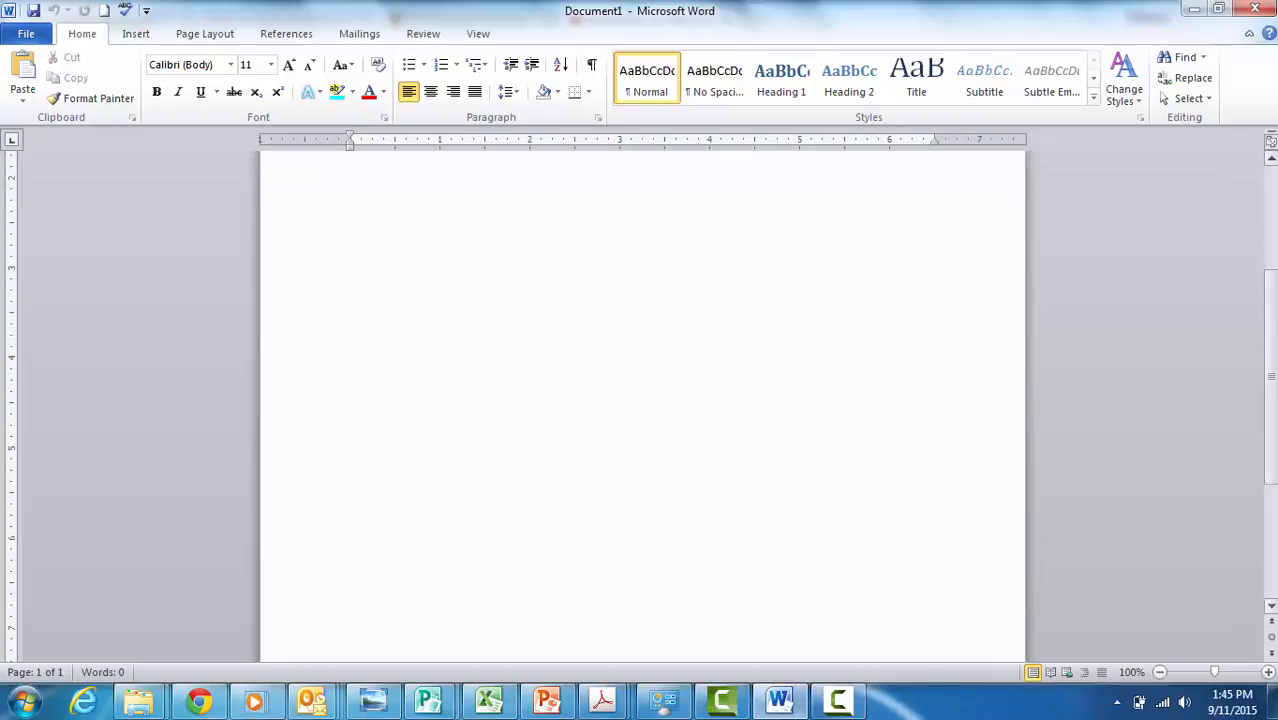
scroll(1274, 486, up, 5)
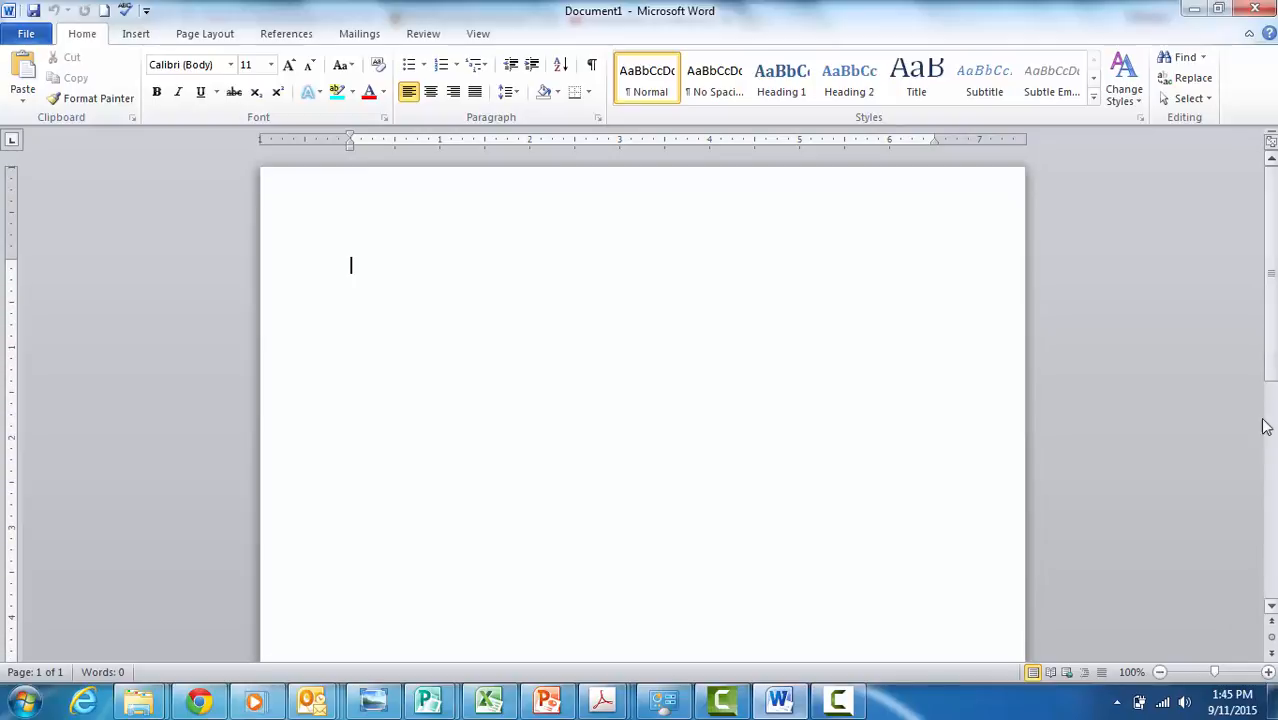
click(1272, 655)
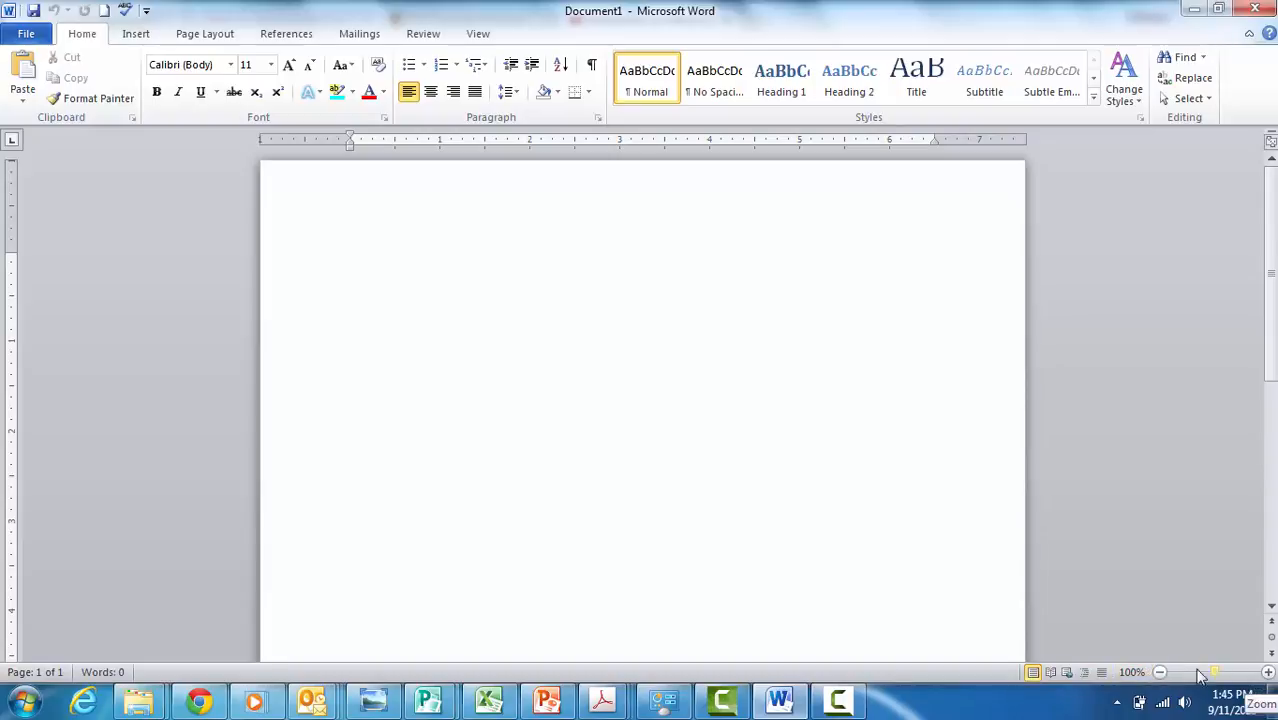
- Zoom the blank page to 150%, 10% and back to 100%, and preview it briefly in Full Screen Reading view
click(1268, 672)
click(1268, 672)
click(1268, 672)
click(1268, 672)
click(1268, 672)
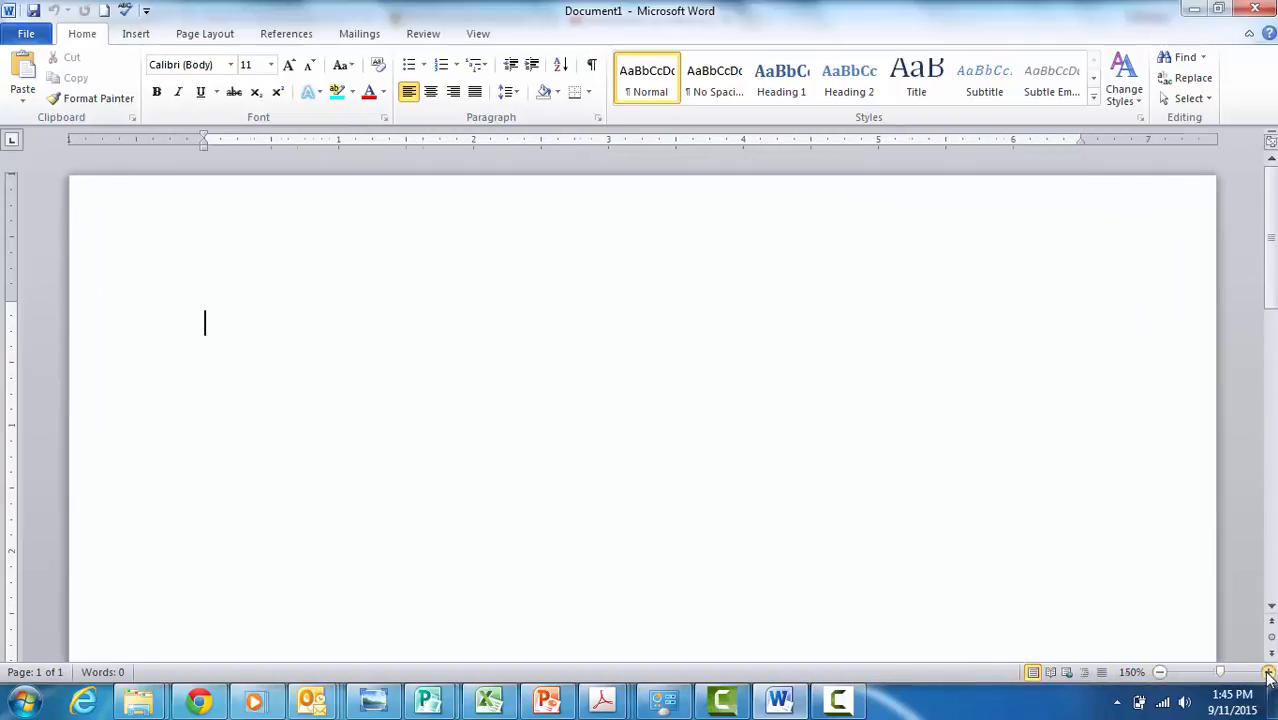
click(1170, 674)
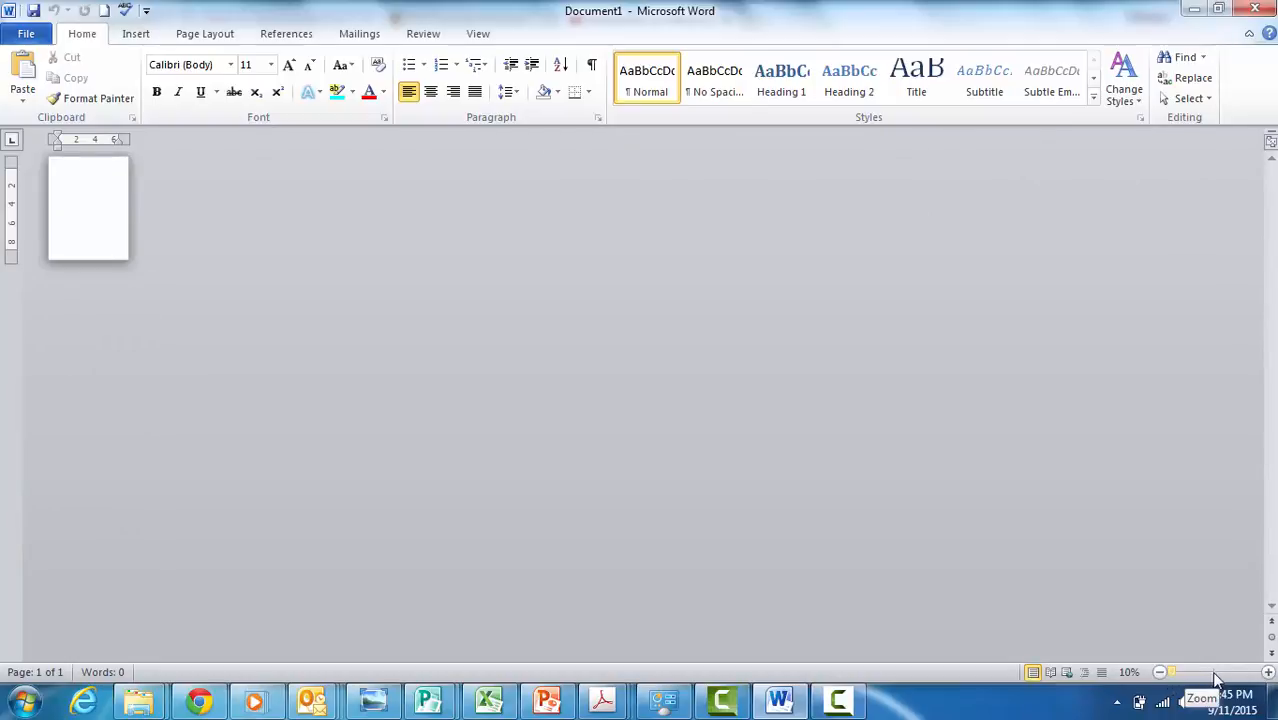
click(1215, 673)
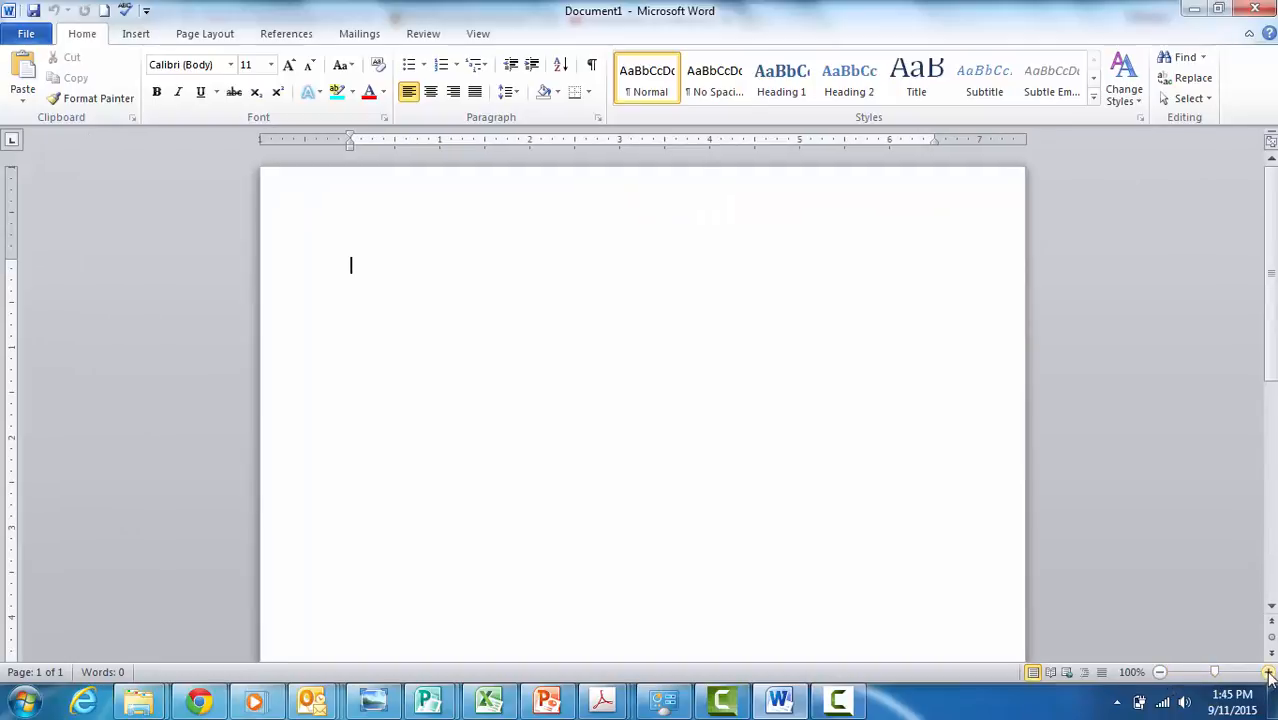
click(1050, 674)
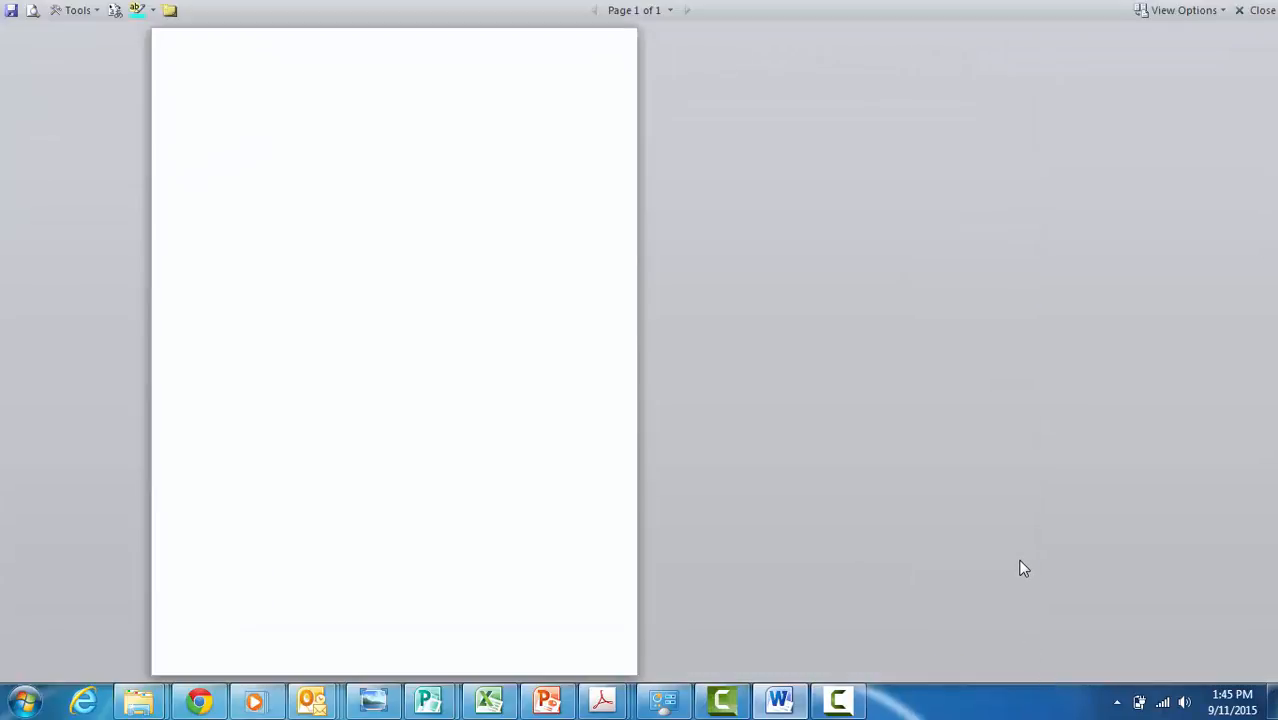
click(1256, 11)
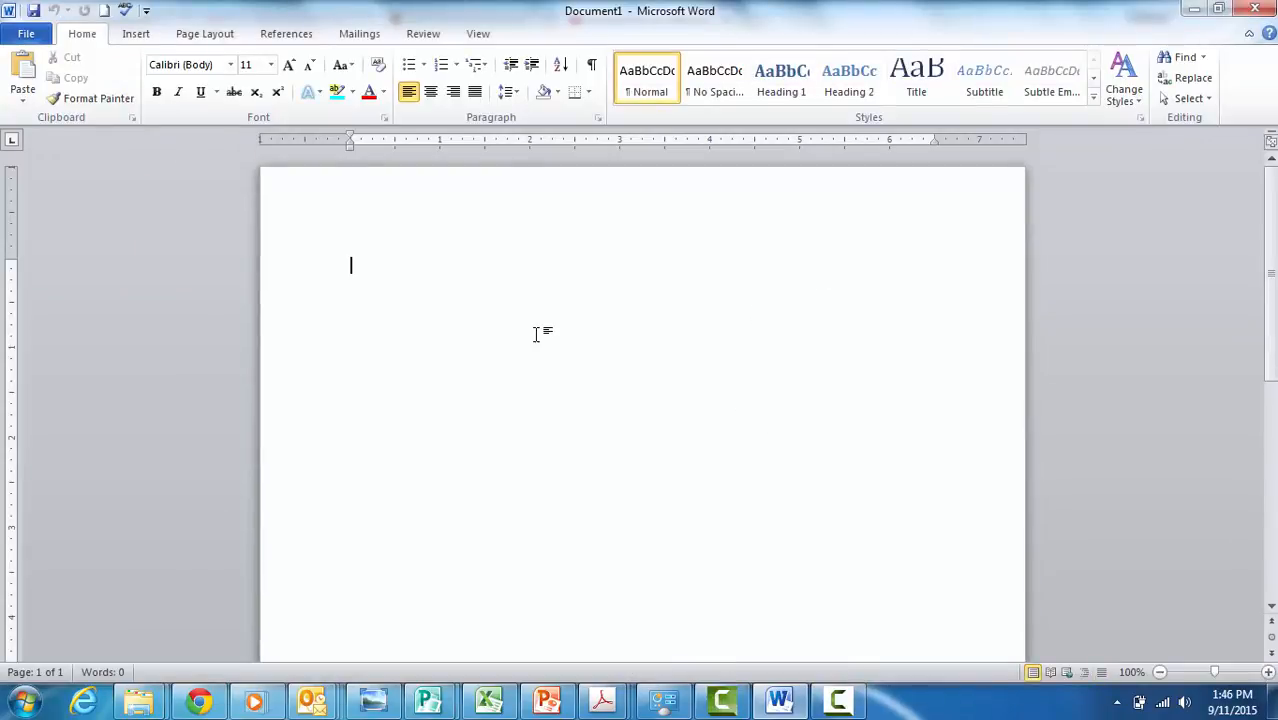
- Open the recent document Course Contract for FYE 191, then select its underlined title line and release the selection
click(24, 36)
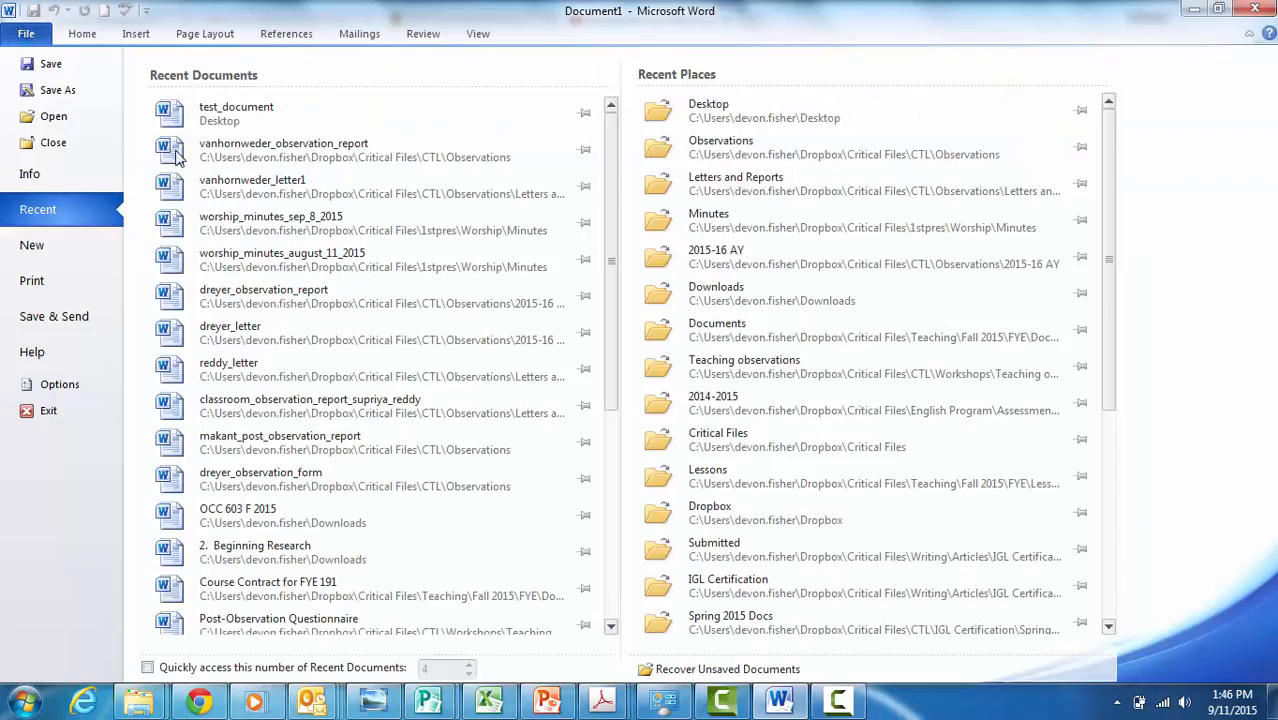
click(307, 592)
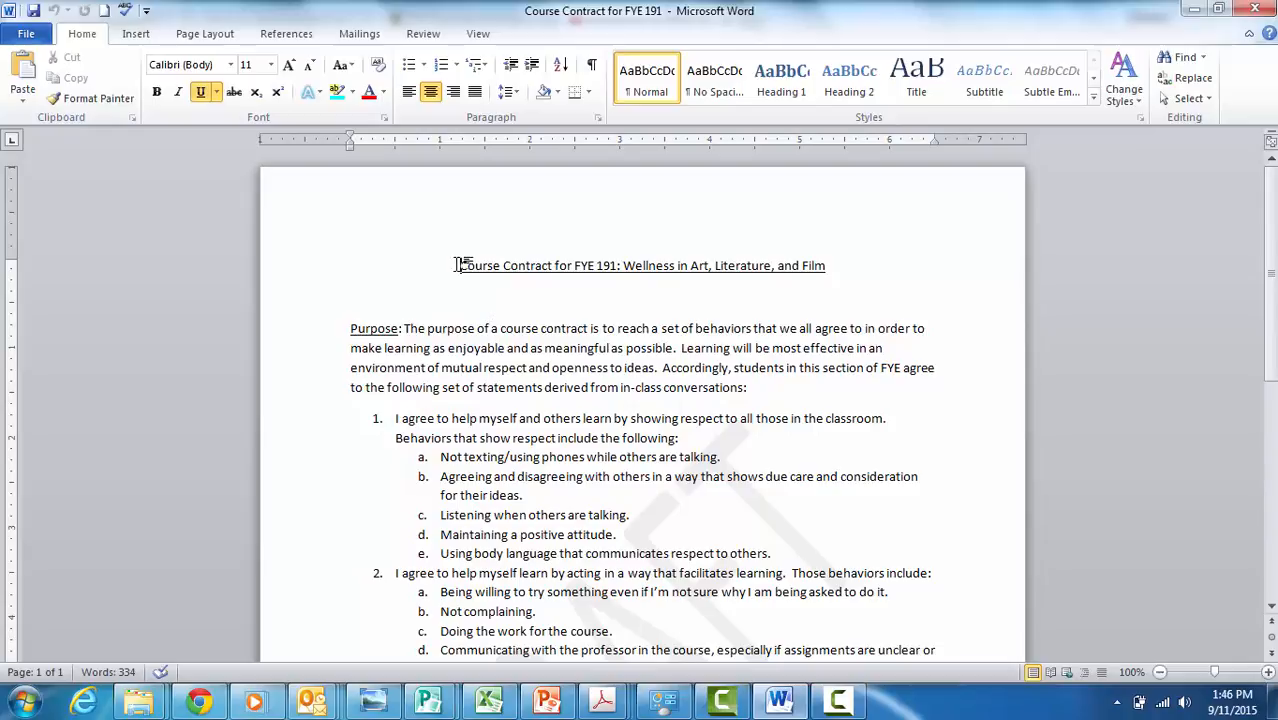
drag(457, 265, 828, 266)
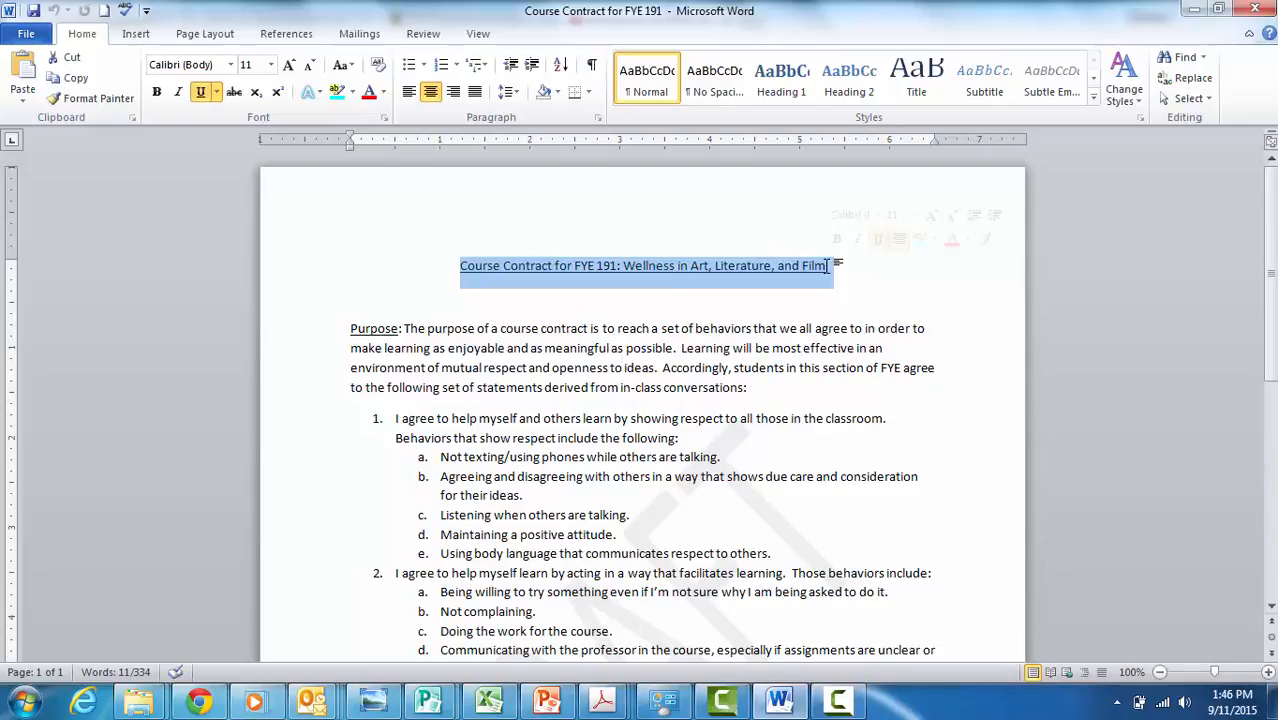
click(641, 297)
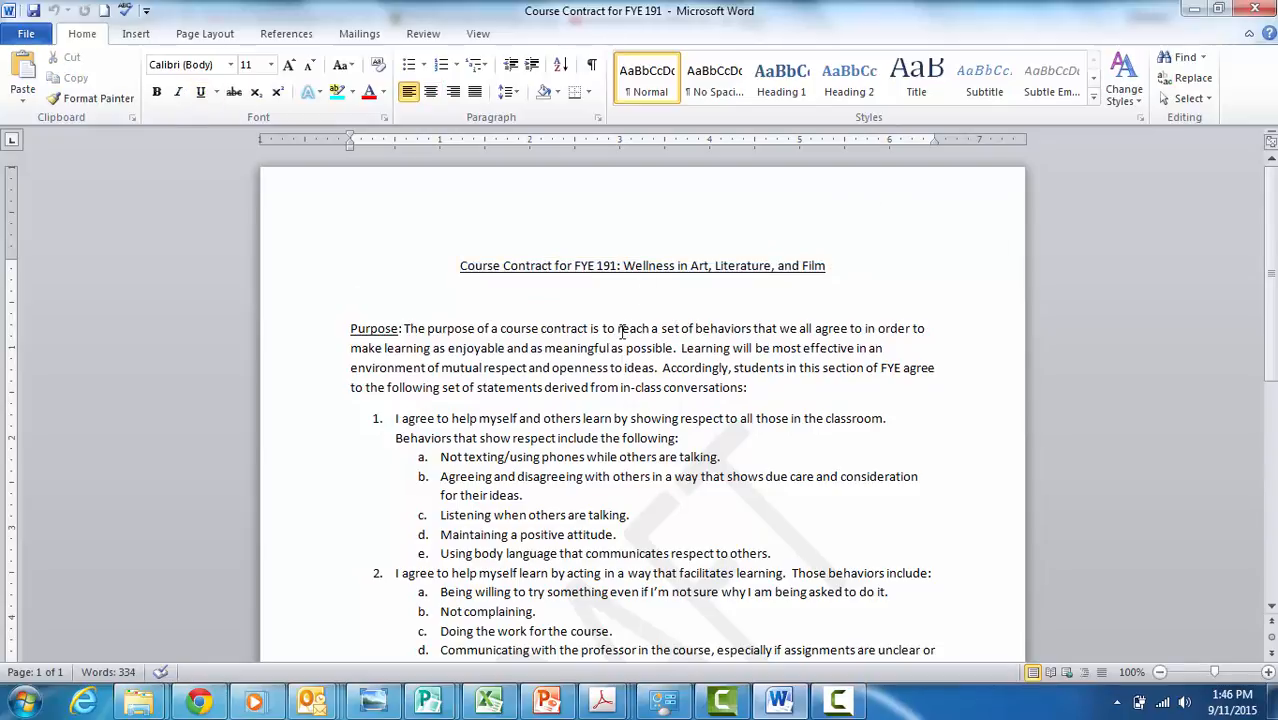
- In the Purpose paragraph, select the word "reach", the whole second line, and the sentence starting with "Accordingly" one after another
double_click(636, 327)
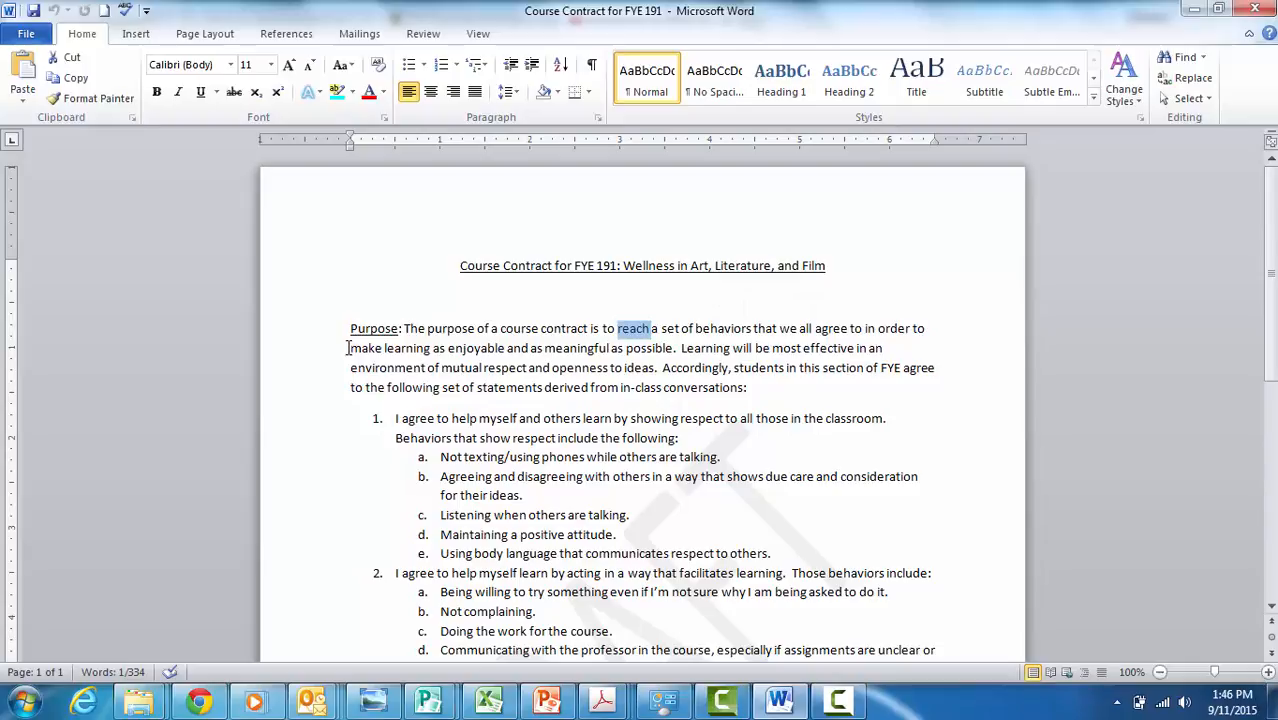
click(348, 348)
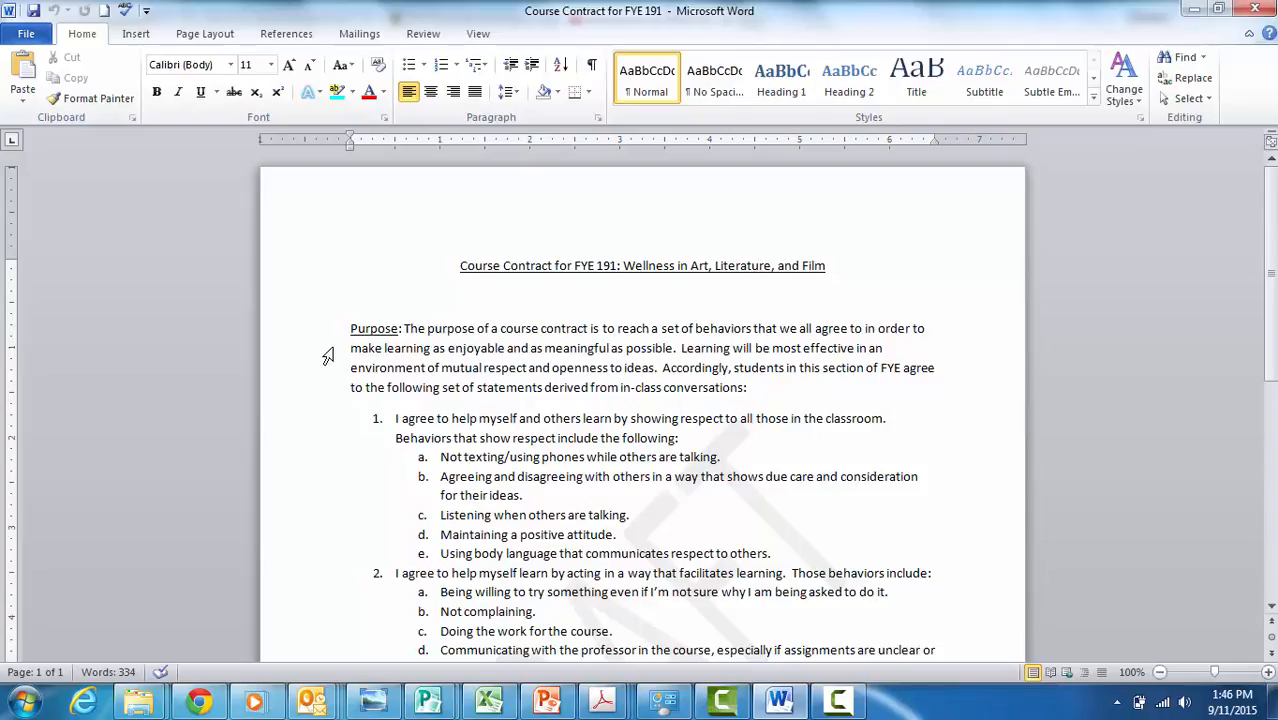
click(328, 356)
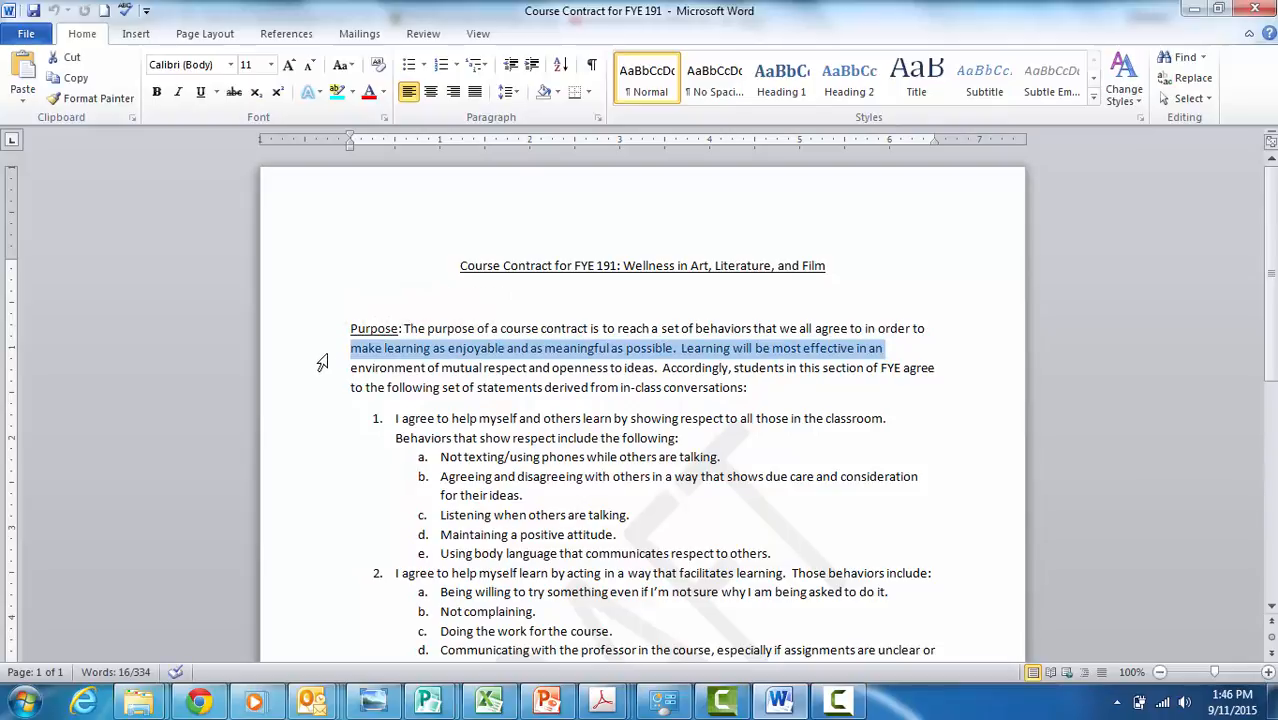
click(911, 389)
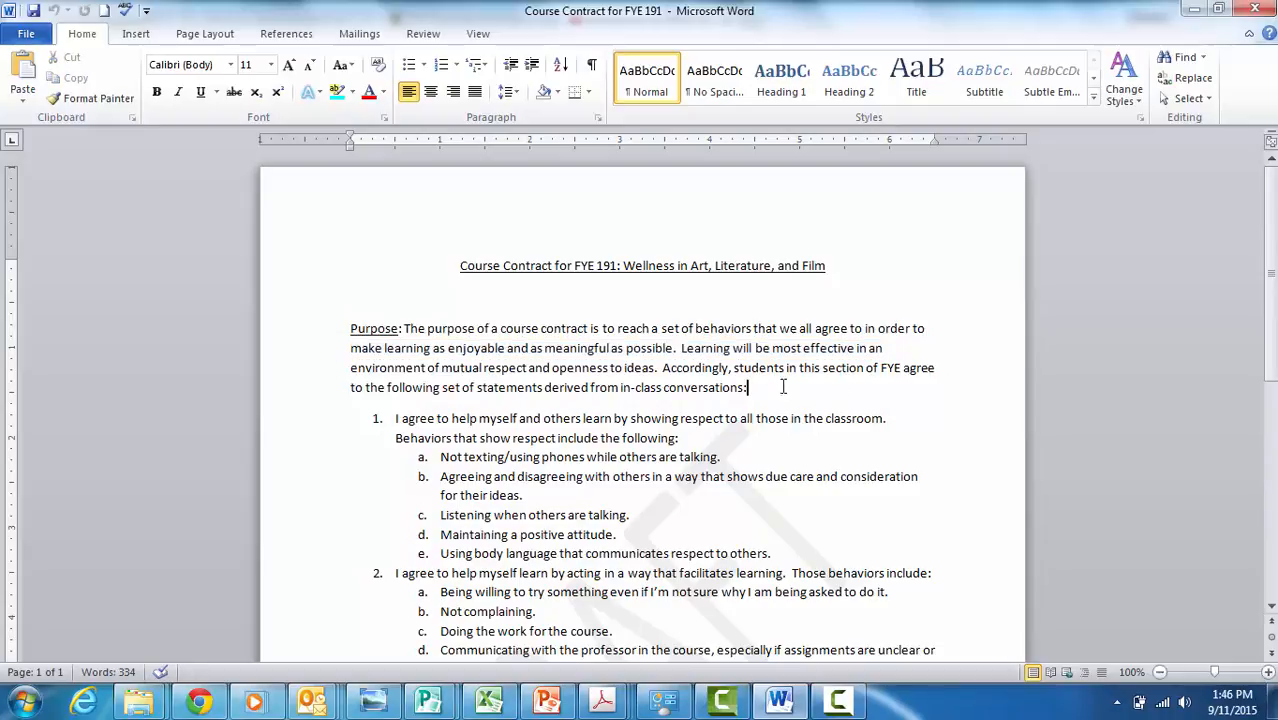
ctrl+click(719, 366)
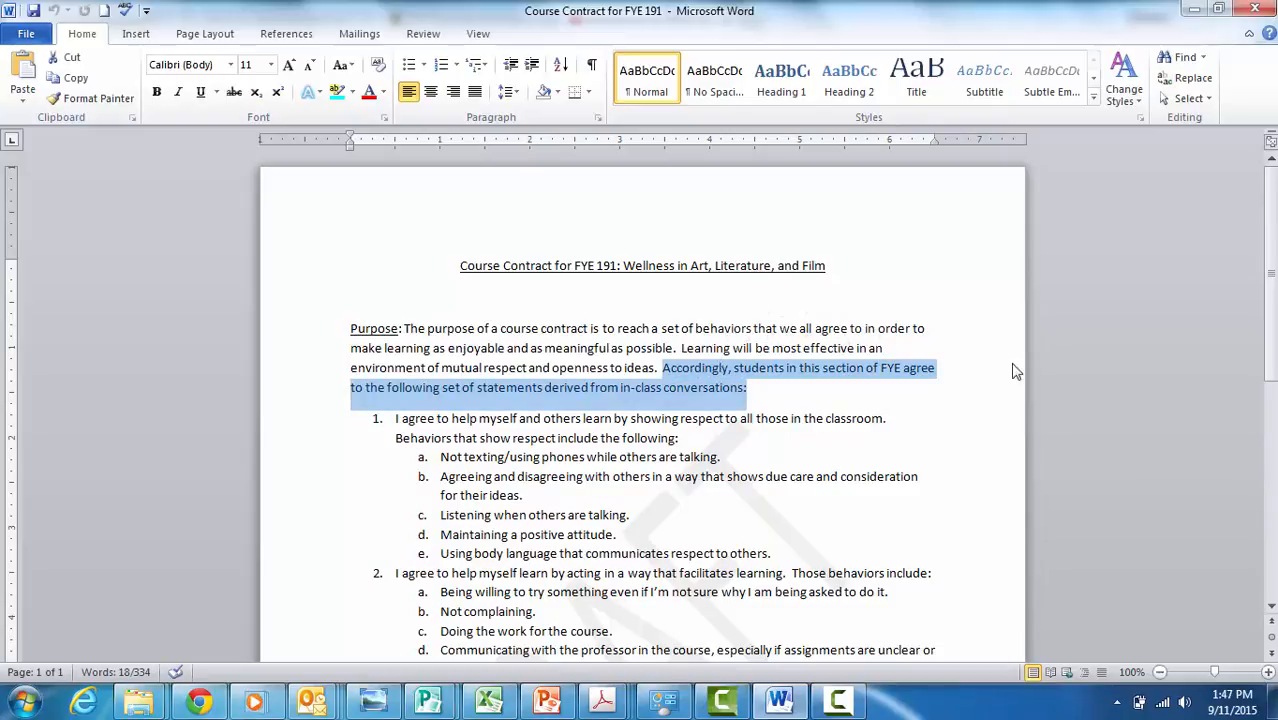
- Select the entire closing paragraph starting with "By signing this document", release the selection, and return to the document's beginning
scroll(1273, 318, down, 5)
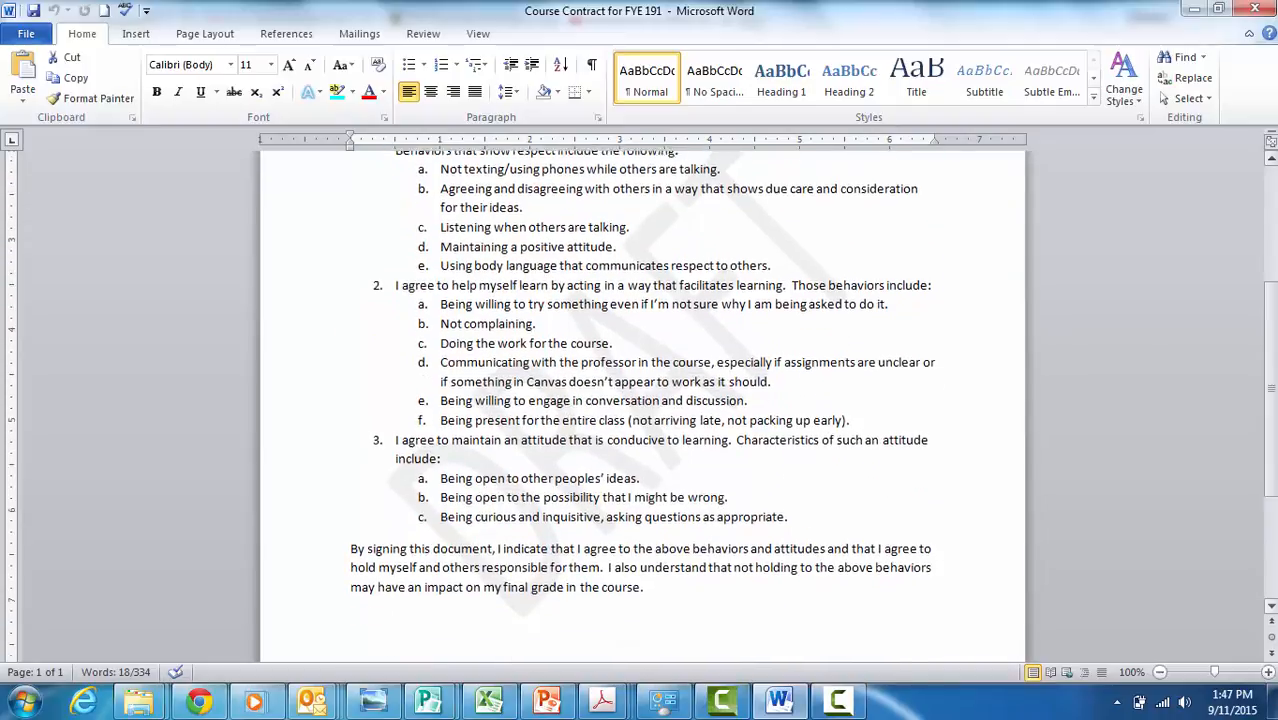
triple_click(429, 555)
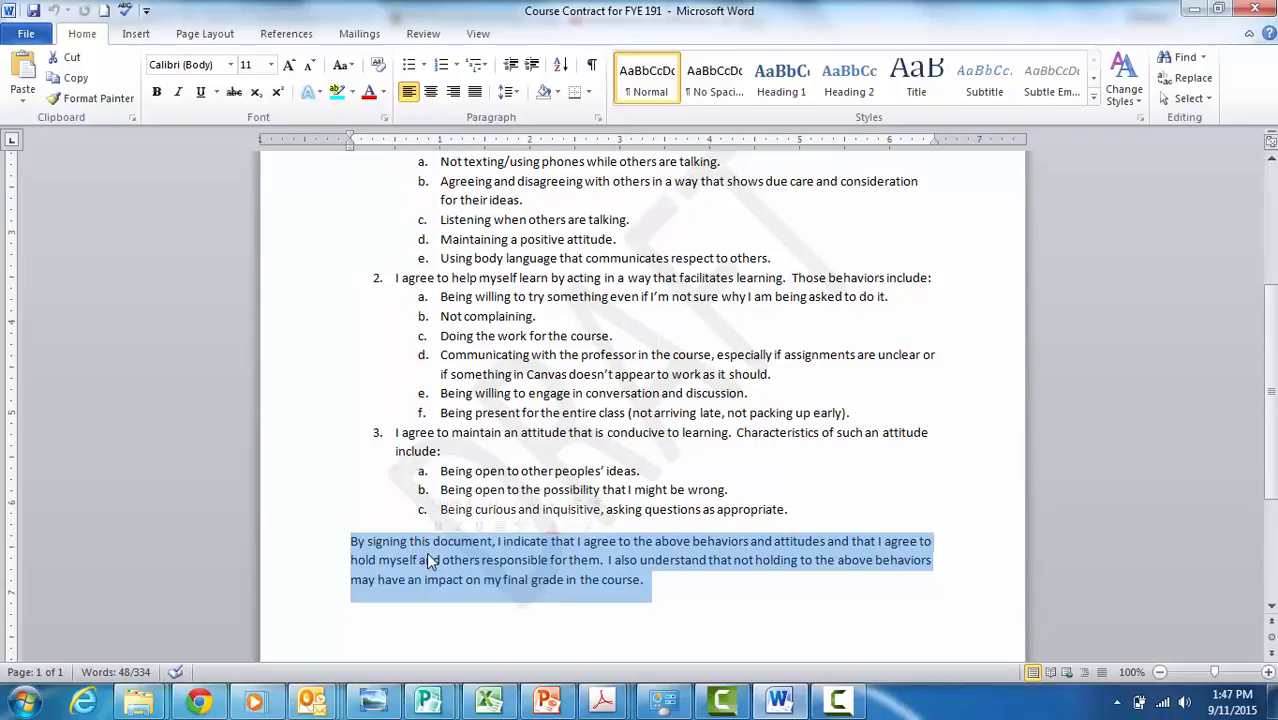
click(845, 433)
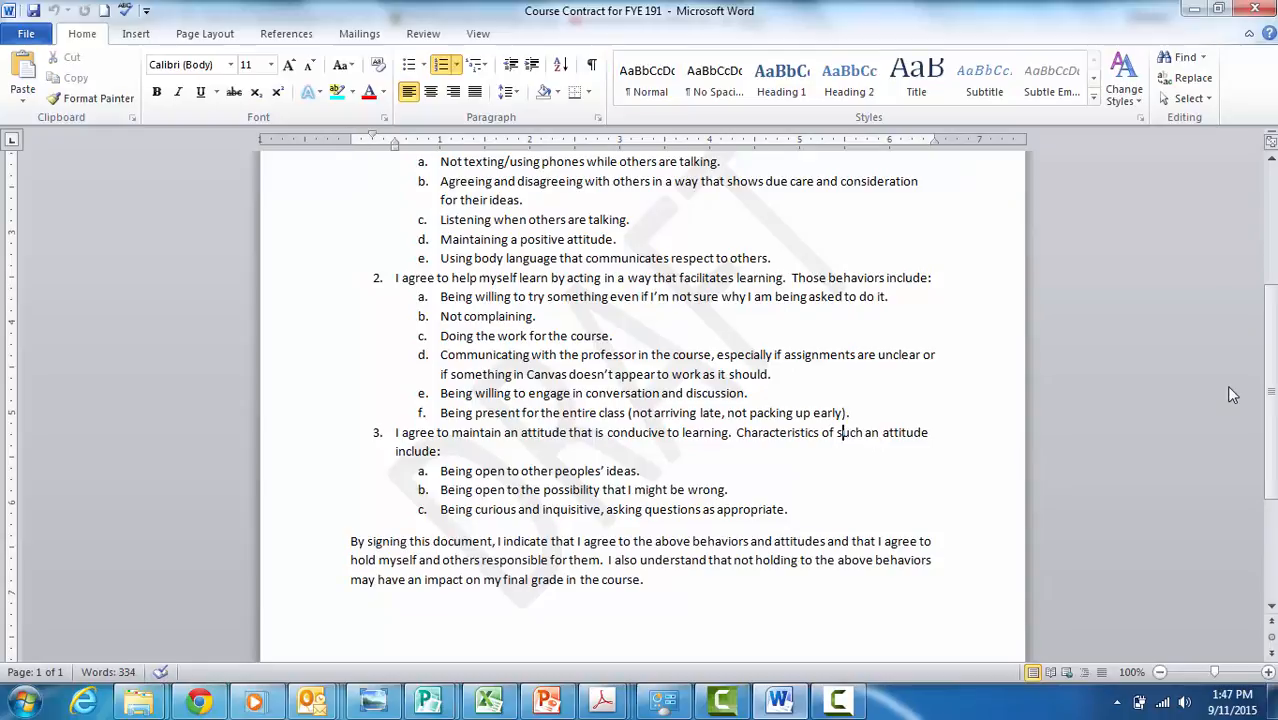
drag(1268, 390, 1272, 268)
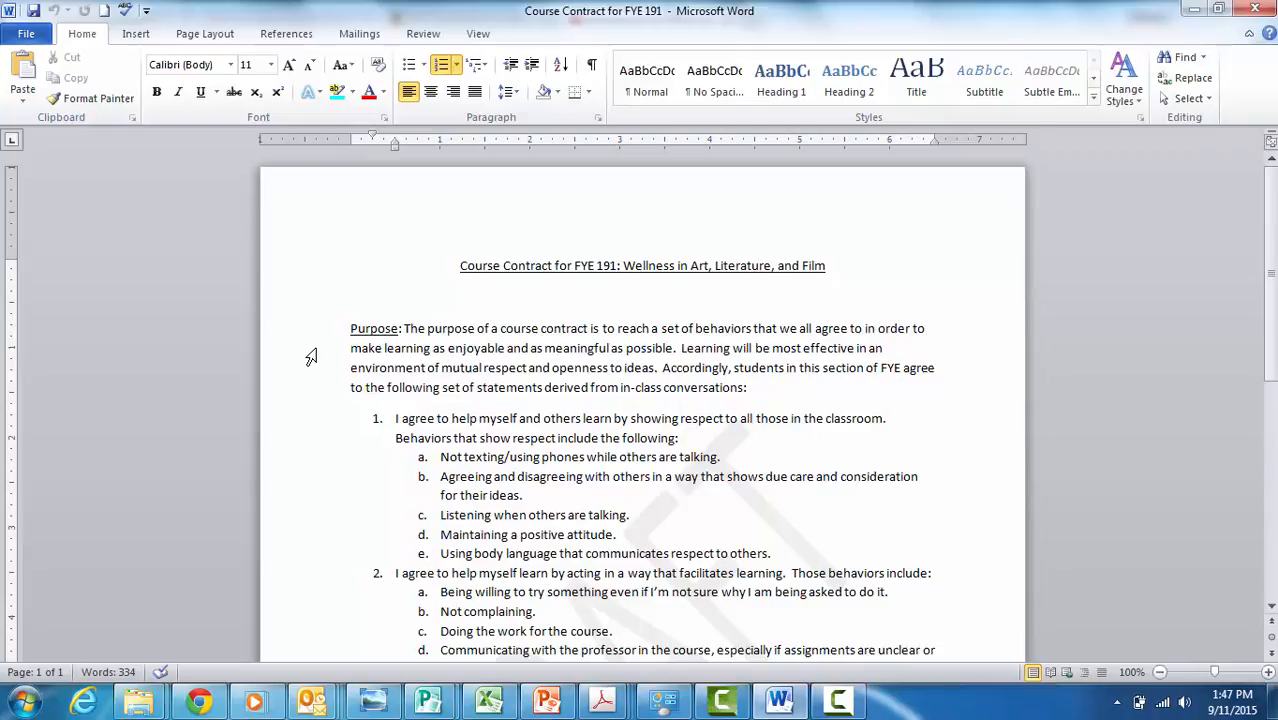
- Select the lines from the Purpose paragraph's second line into the closing paragraph, then select the whole document and release each selection
drag(311, 357, 323, 663)
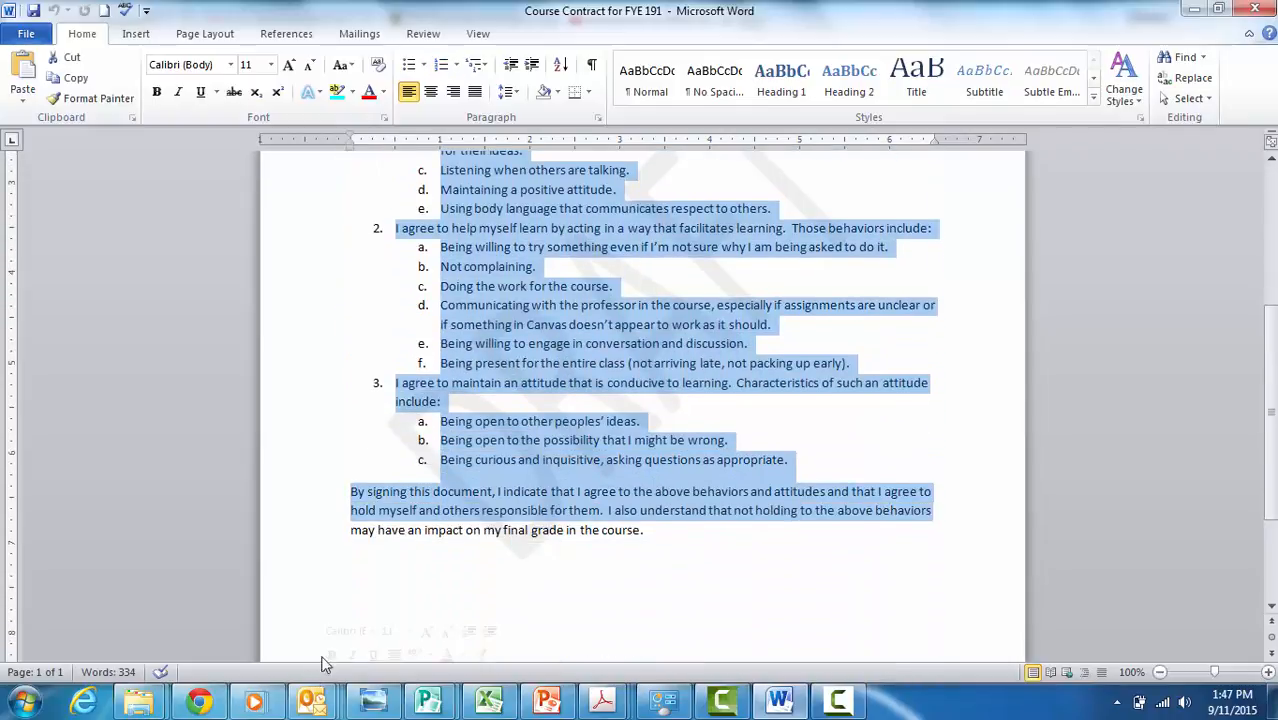
click(391, 515)
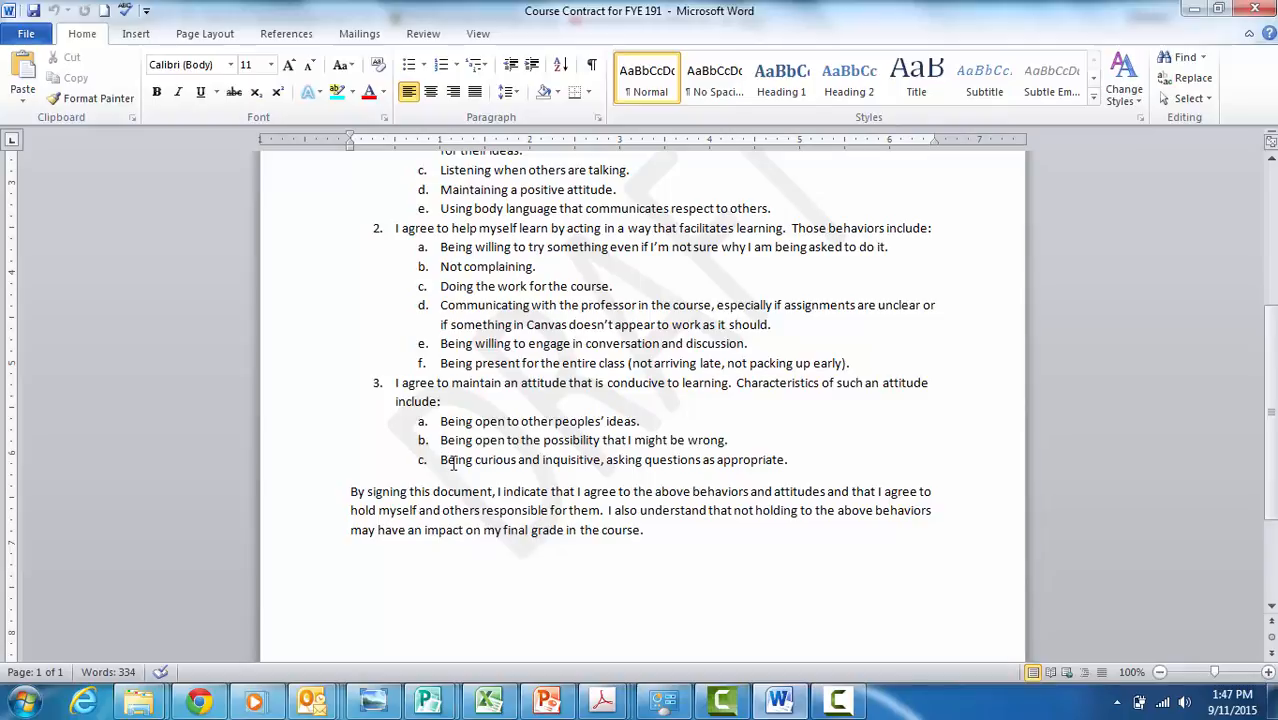
triple_click(317, 321)
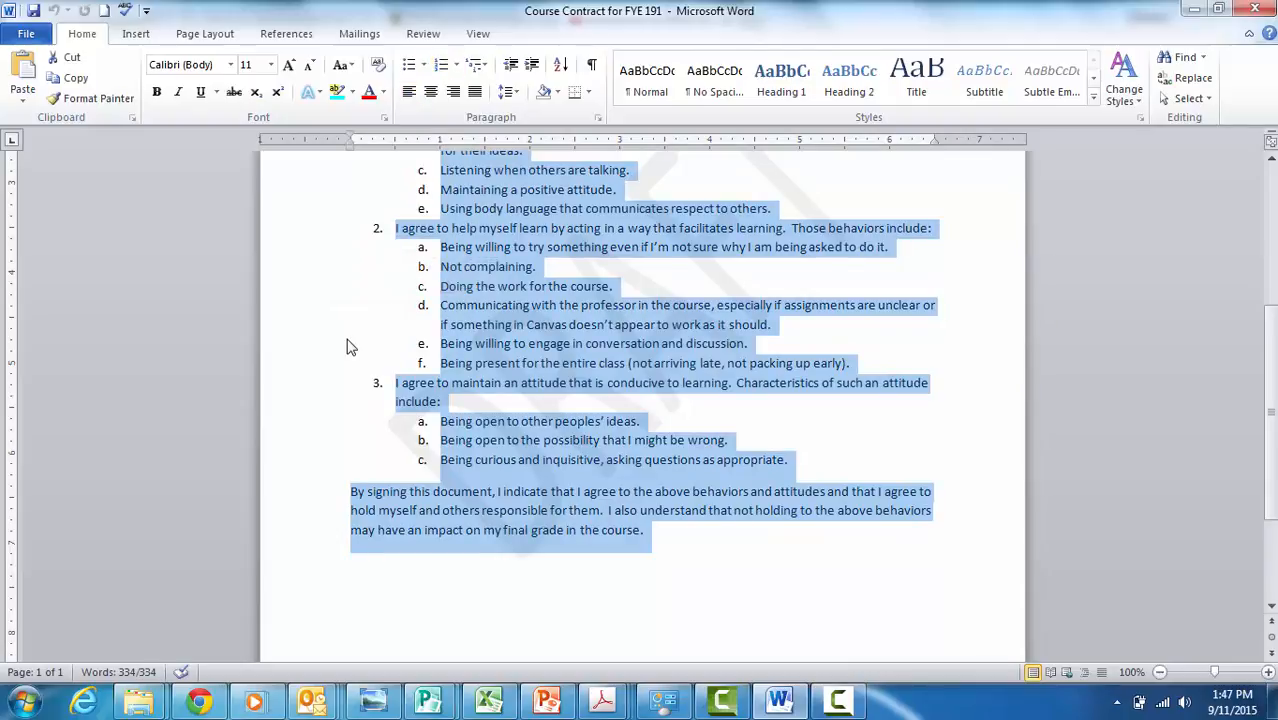
click(733, 540)
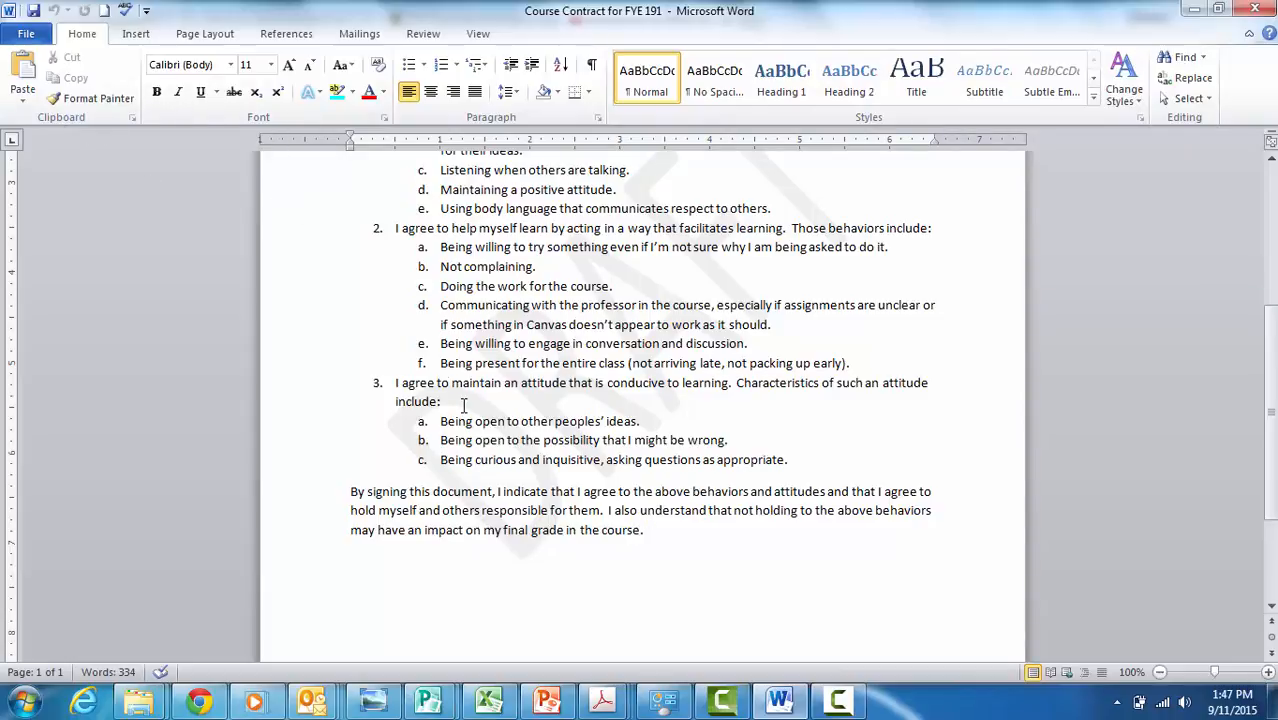
- Format the closing paragraph starting with "By signing this document" in the Rosewood Std Regular font at size 8
drag(648, 532, 348, 491)
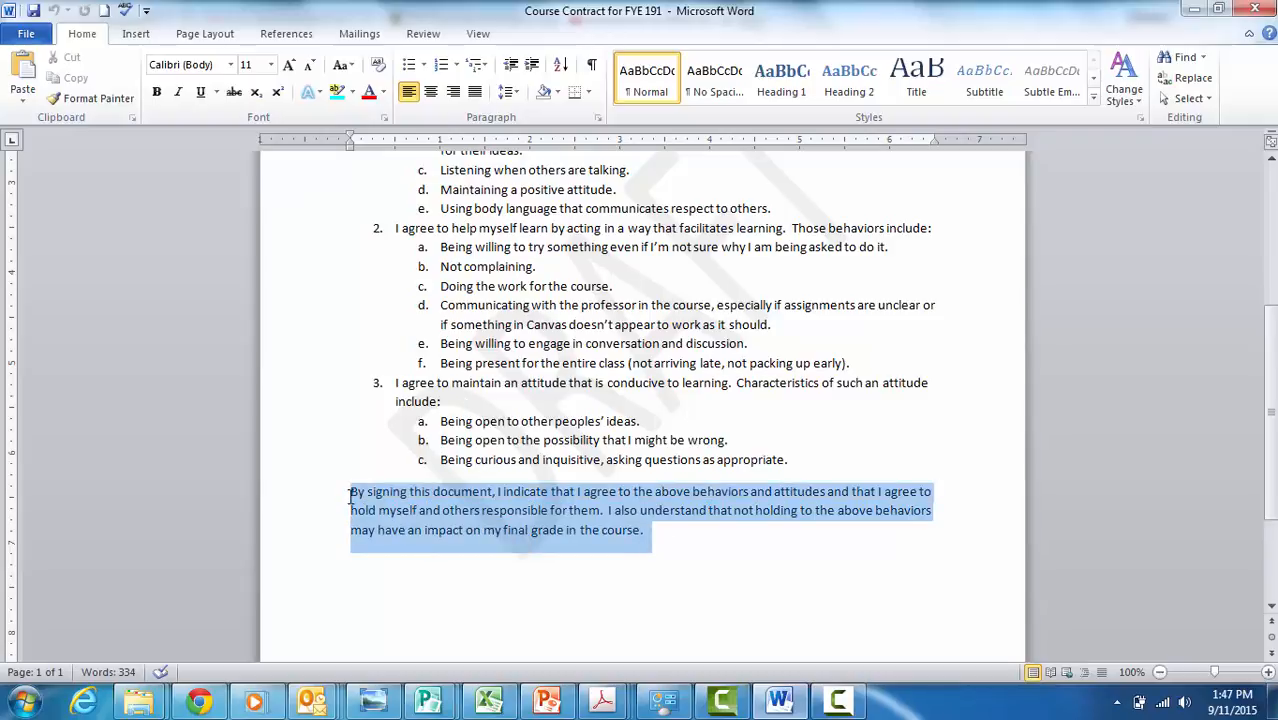
click(230, 66)
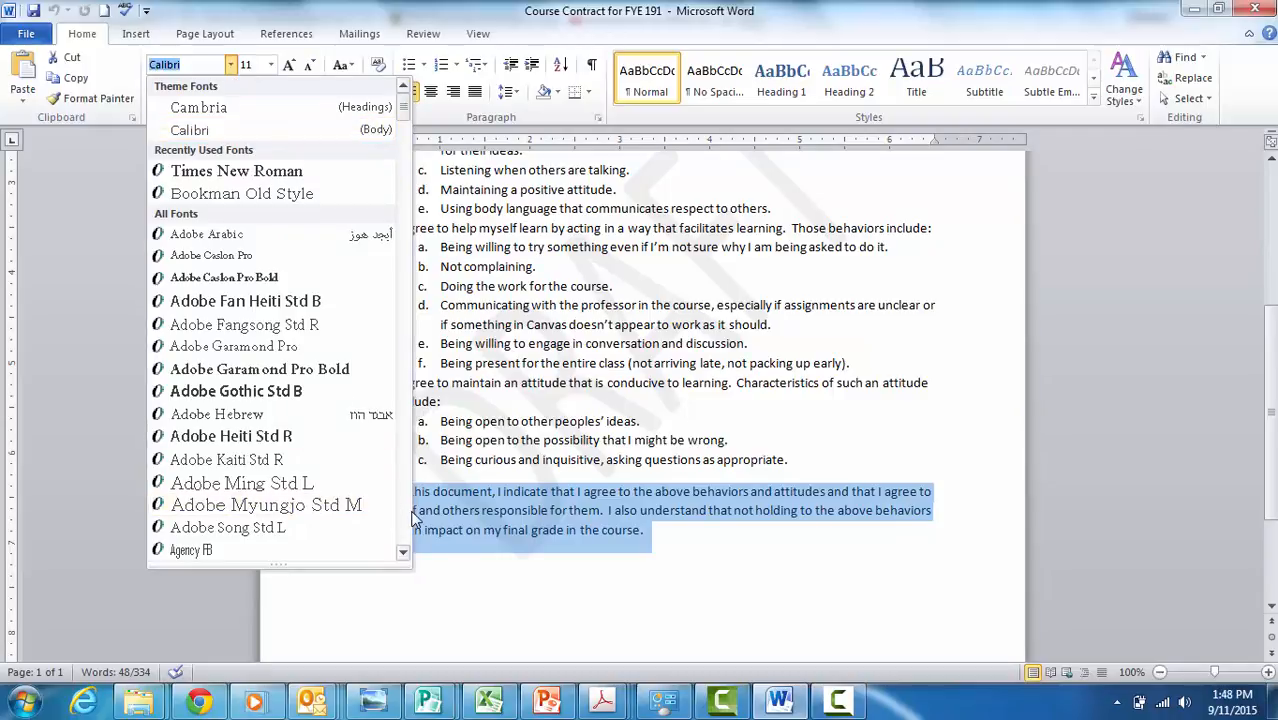
scroll(408, 518, down, 20)
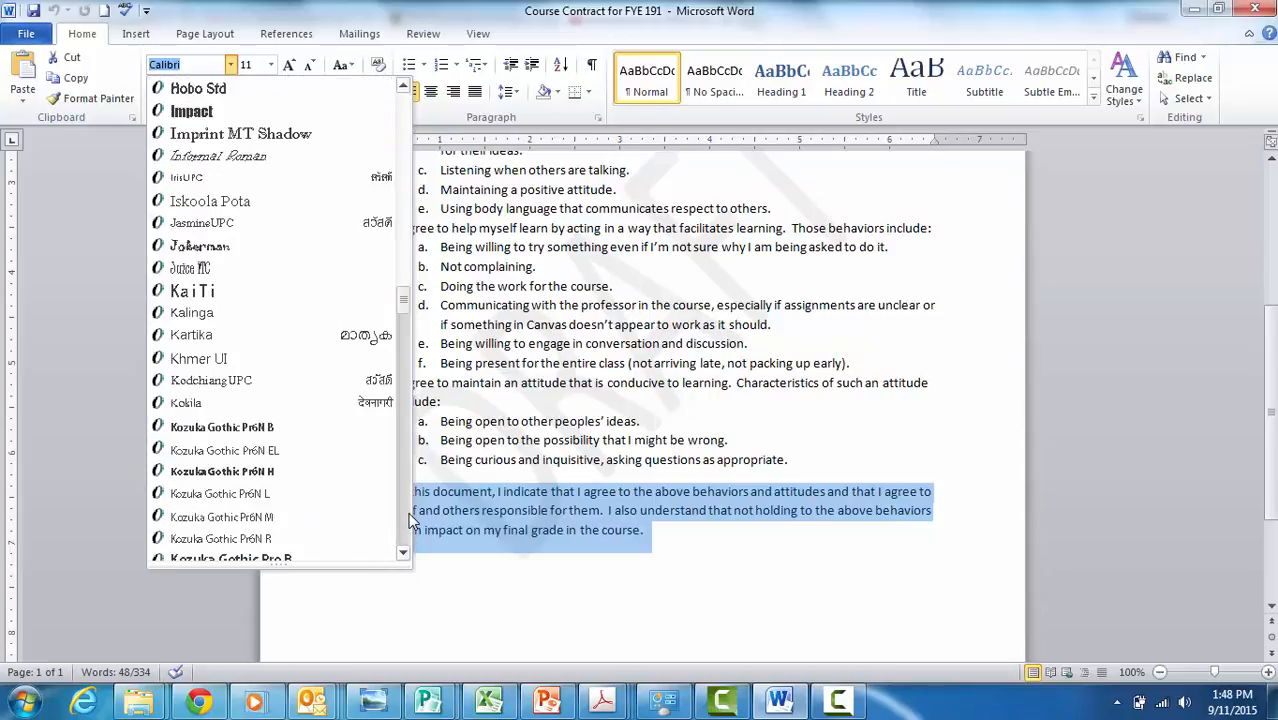
click(403, 373)
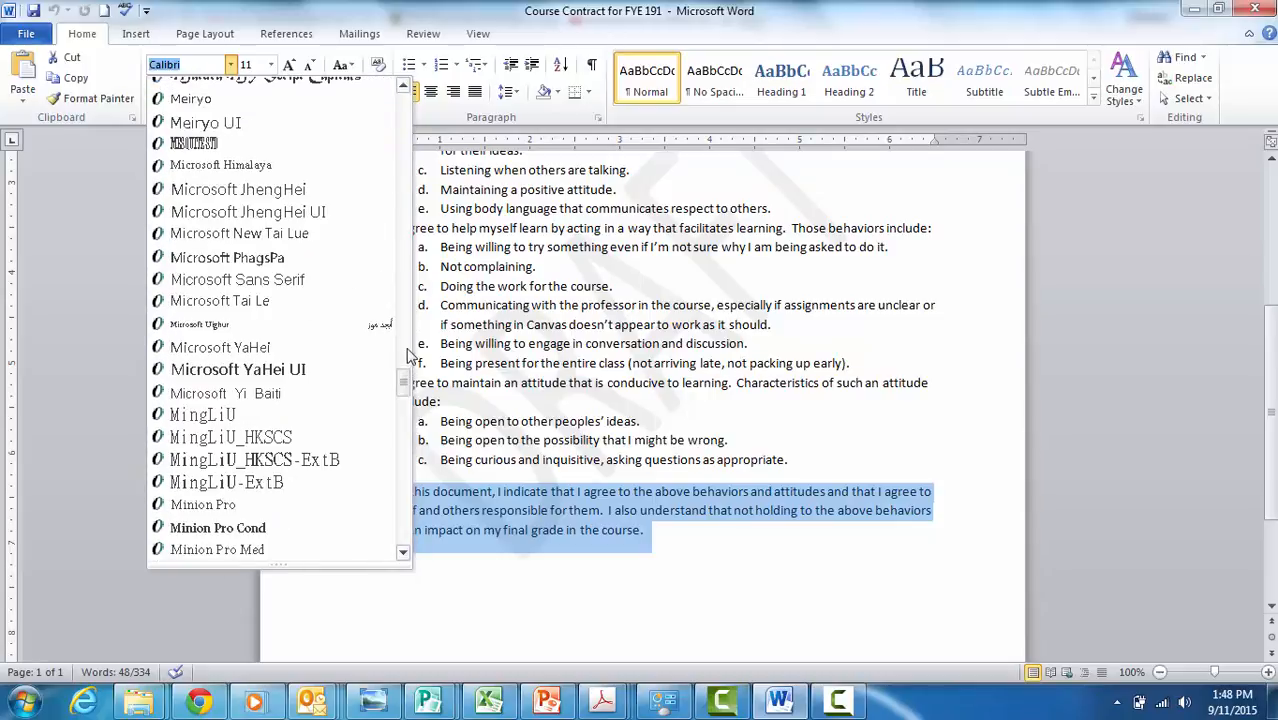
drag(403, 373, 414, 483)
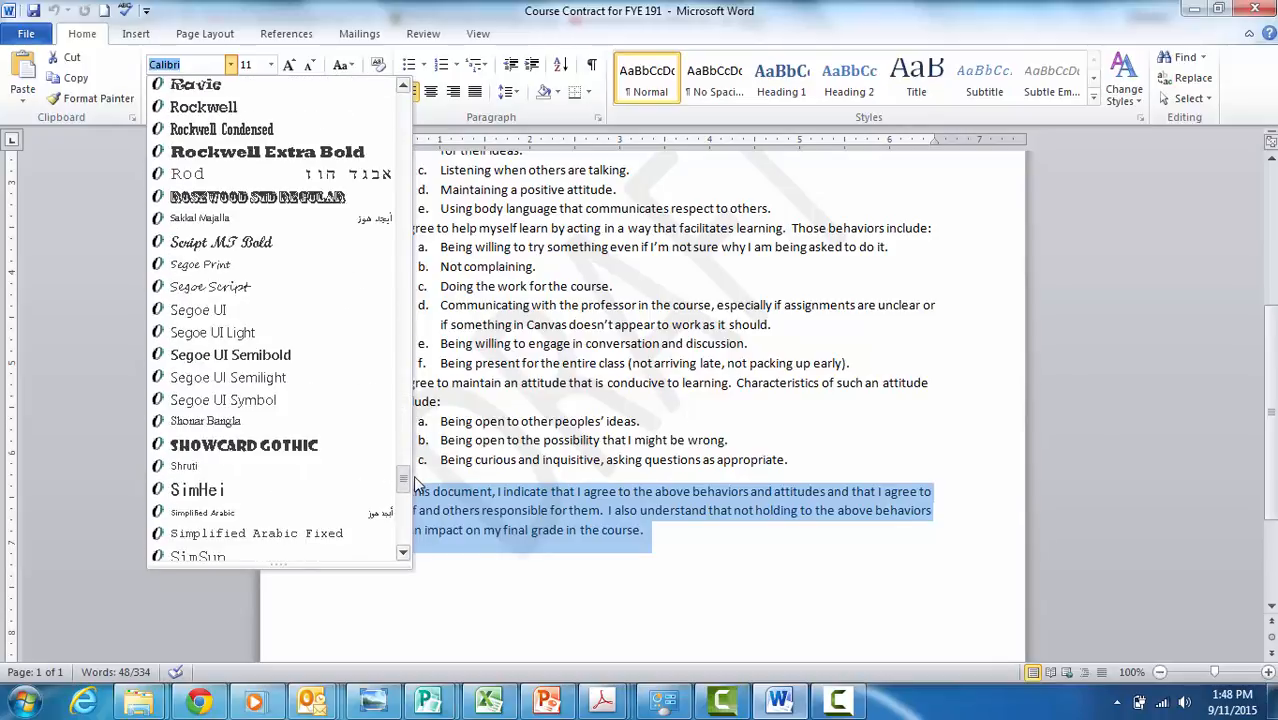
click(272, 198)
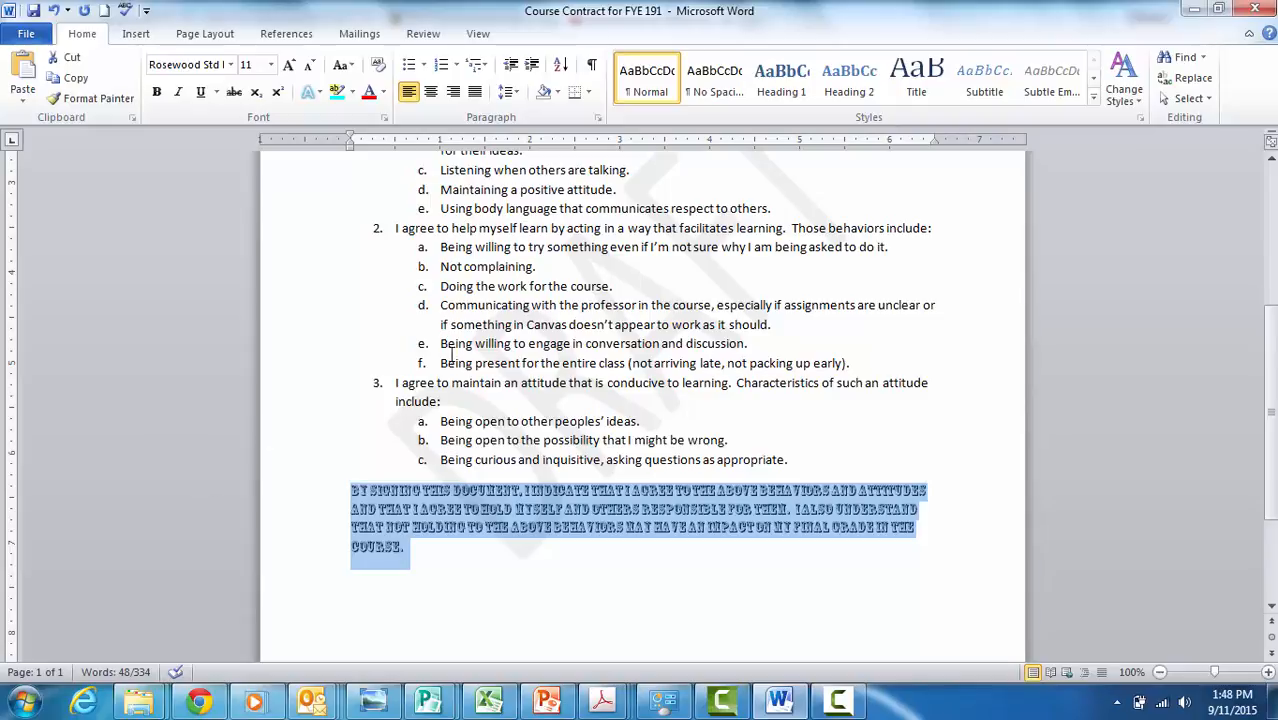
click(270, 64)
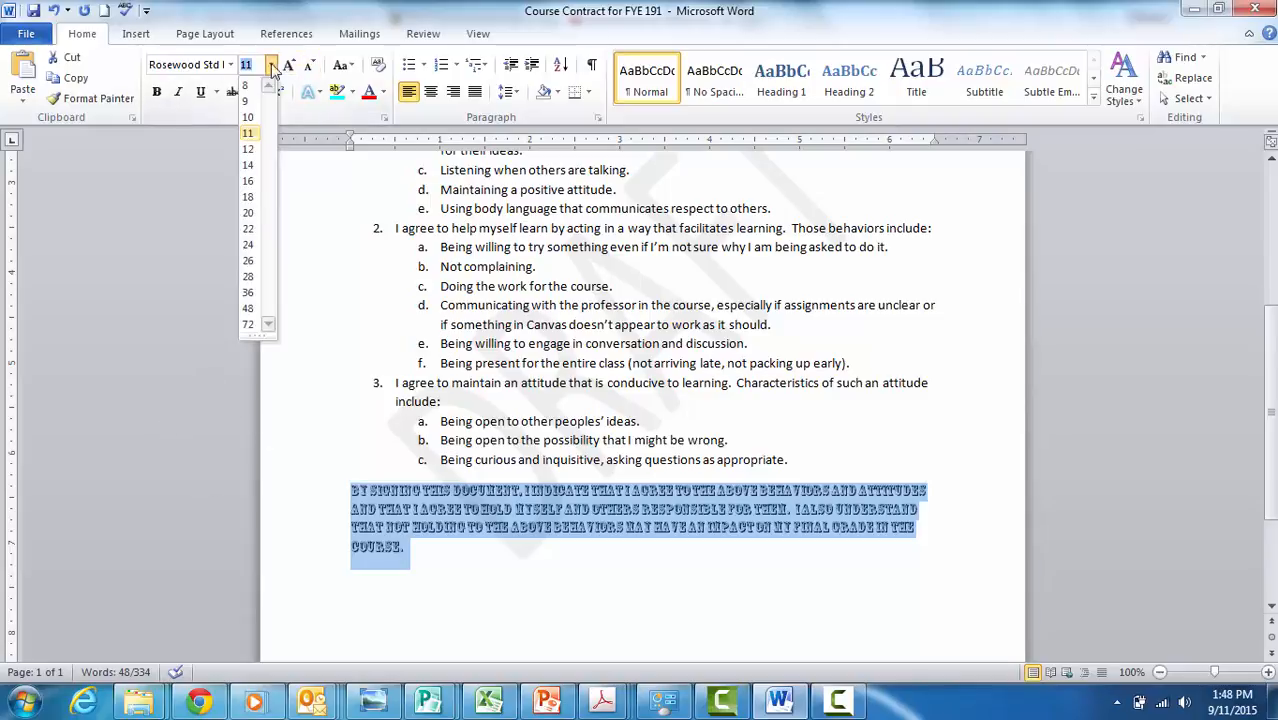
click(258, 85)
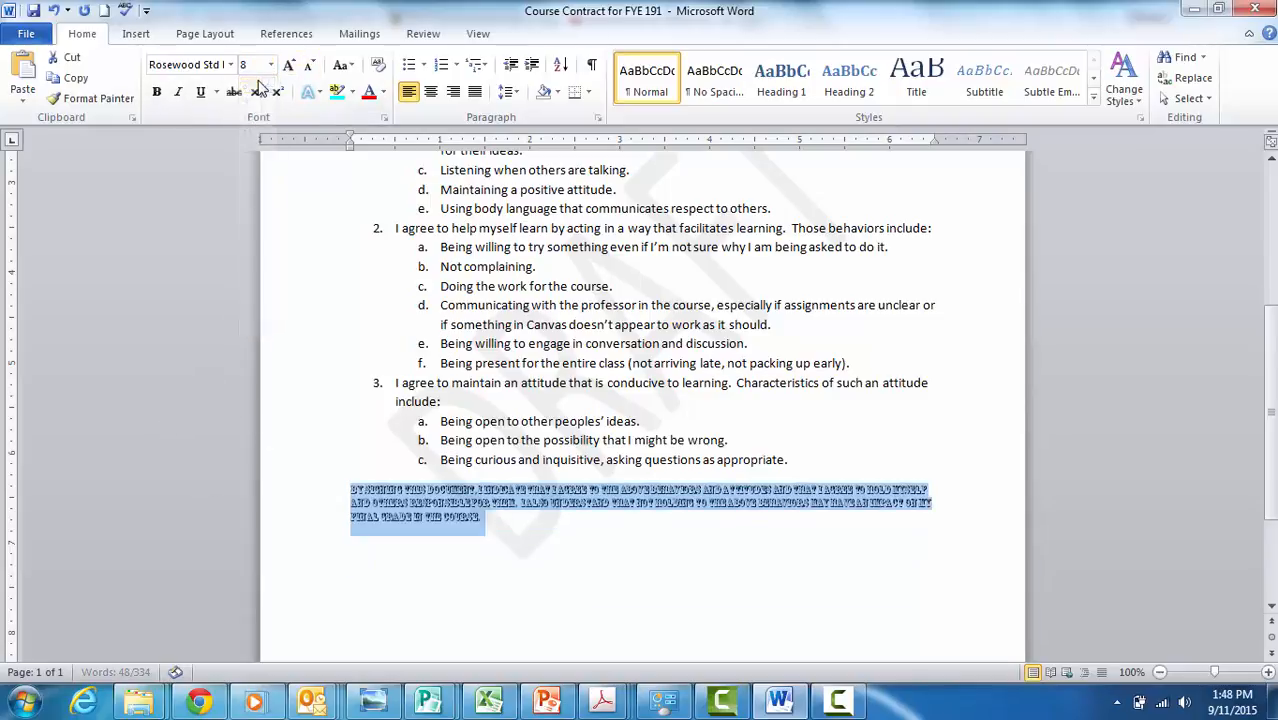
- Make the closing paragraph starting with "By signing this document" bold, italic and underlined, with a standard red font color
click(181, 93)
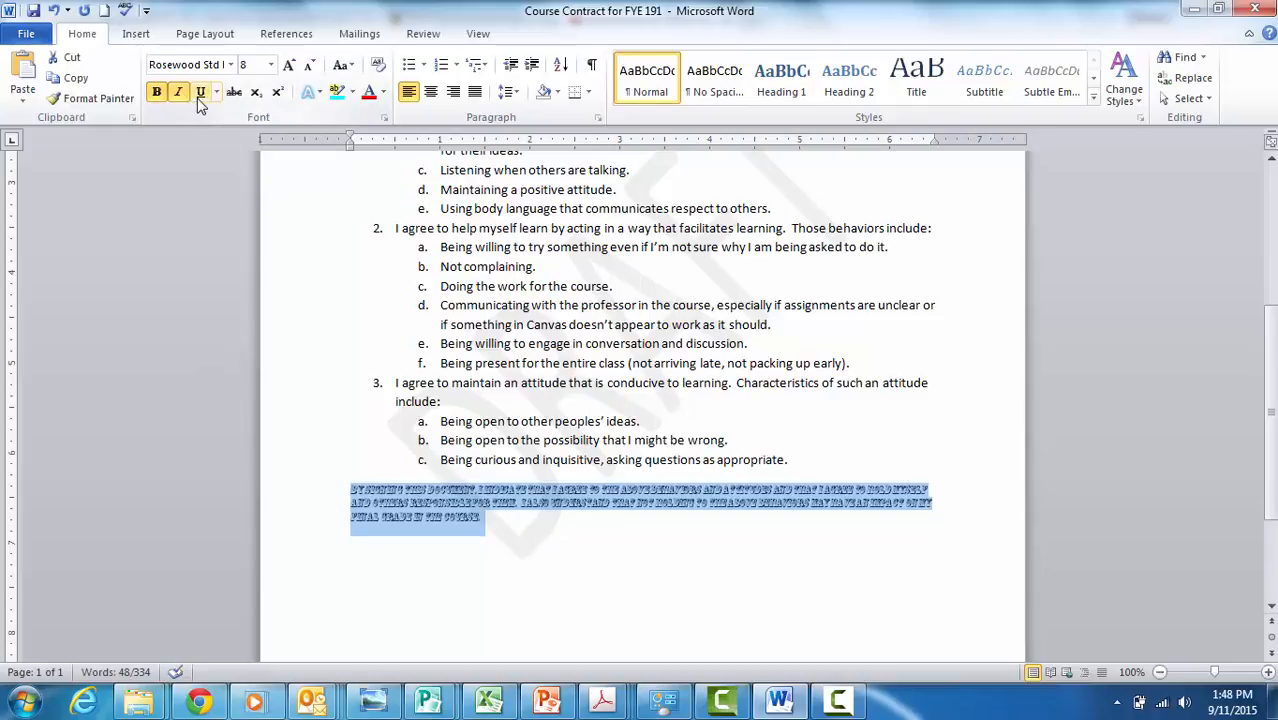
click(200, 92)
click(383, 92)
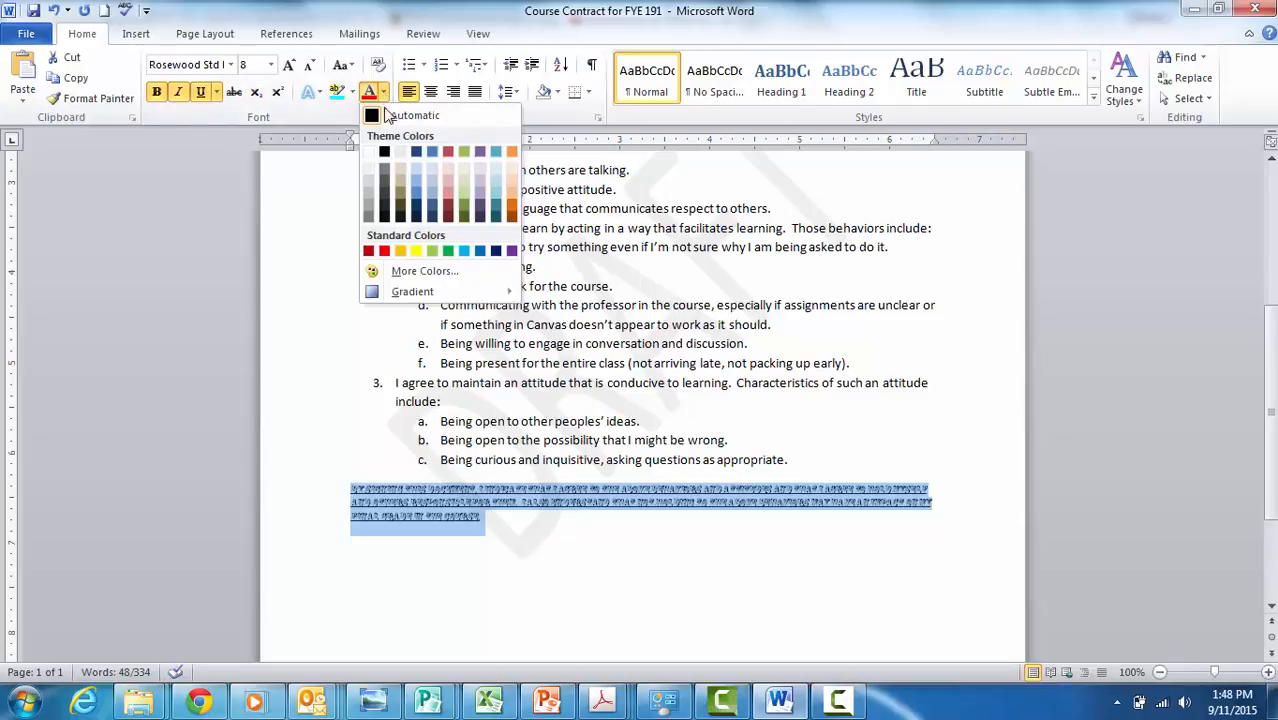
click(383, 251)
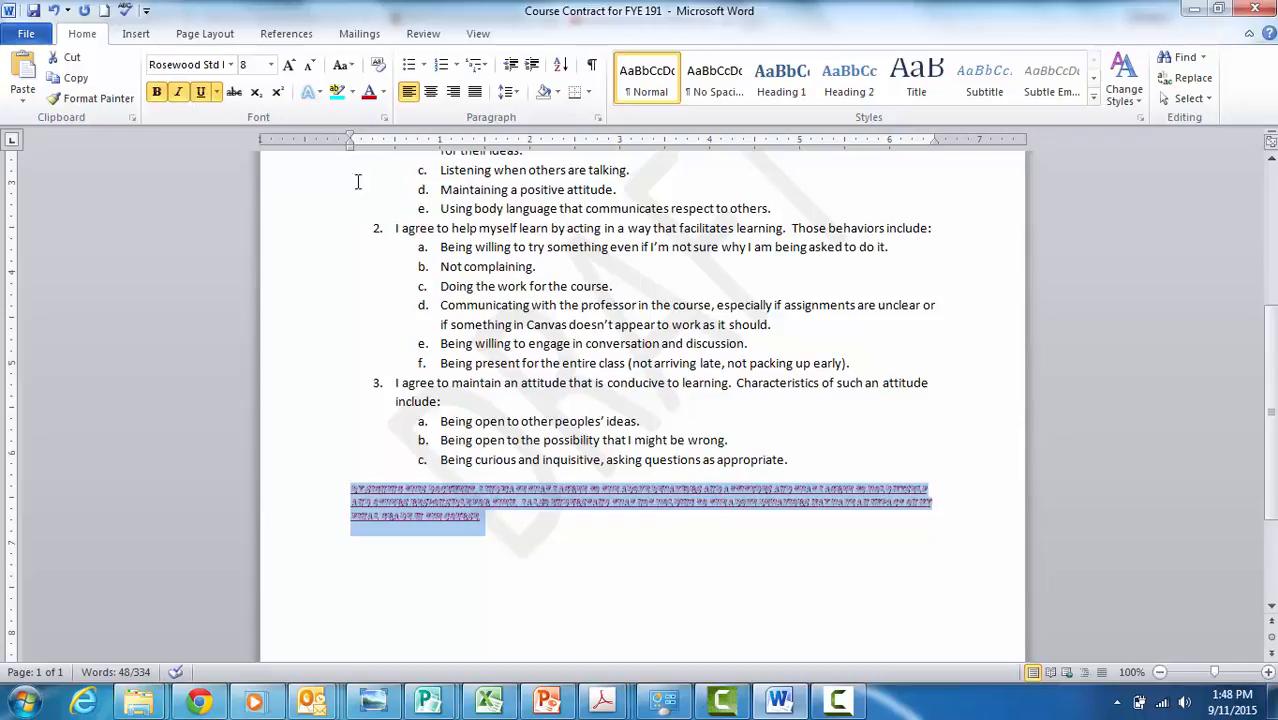
- Review the basic and advanced font settings for the selected closing paragraph in the Font dialog, then close the dialog
click(384, 119)
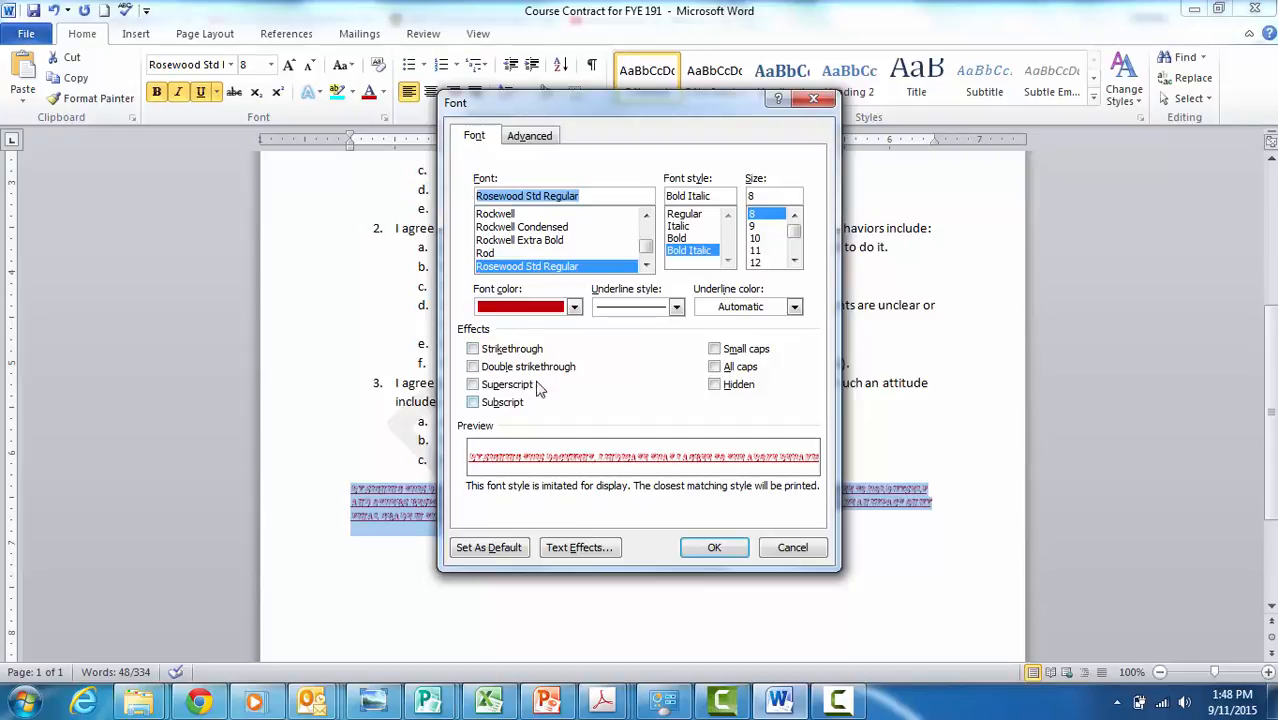
click(531, 137)
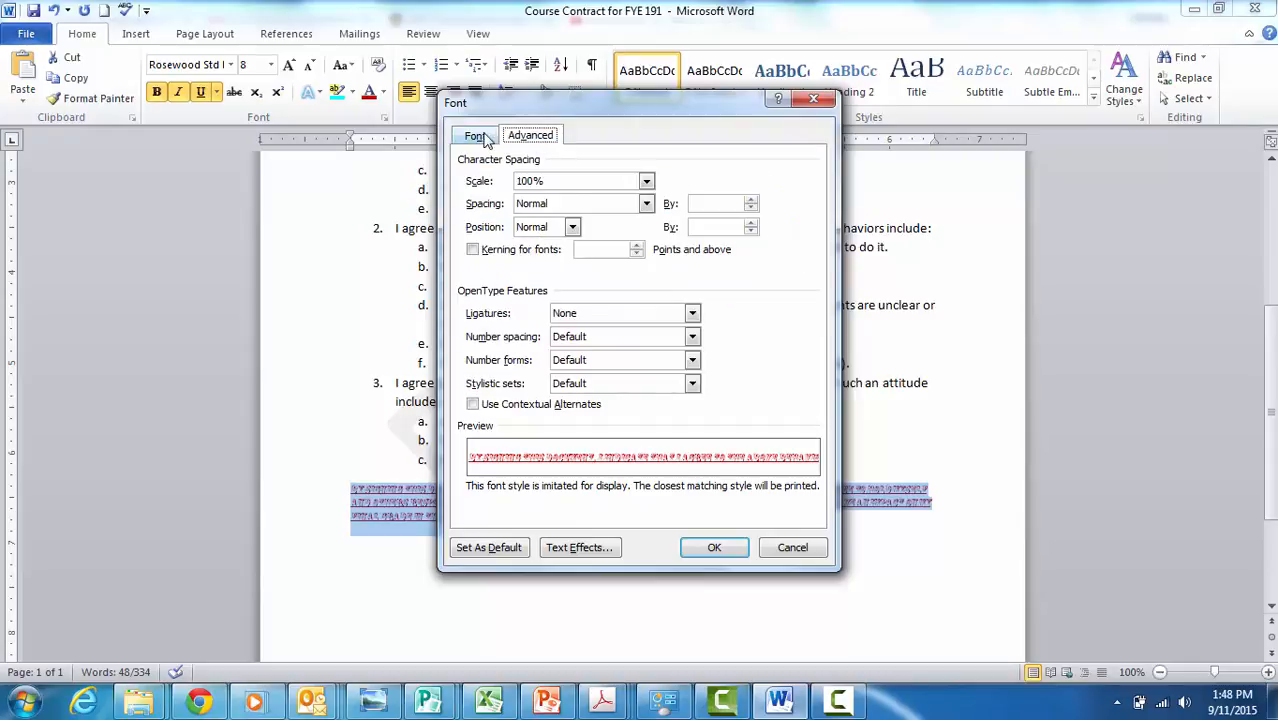
click(490, 138)
click(712, 550)
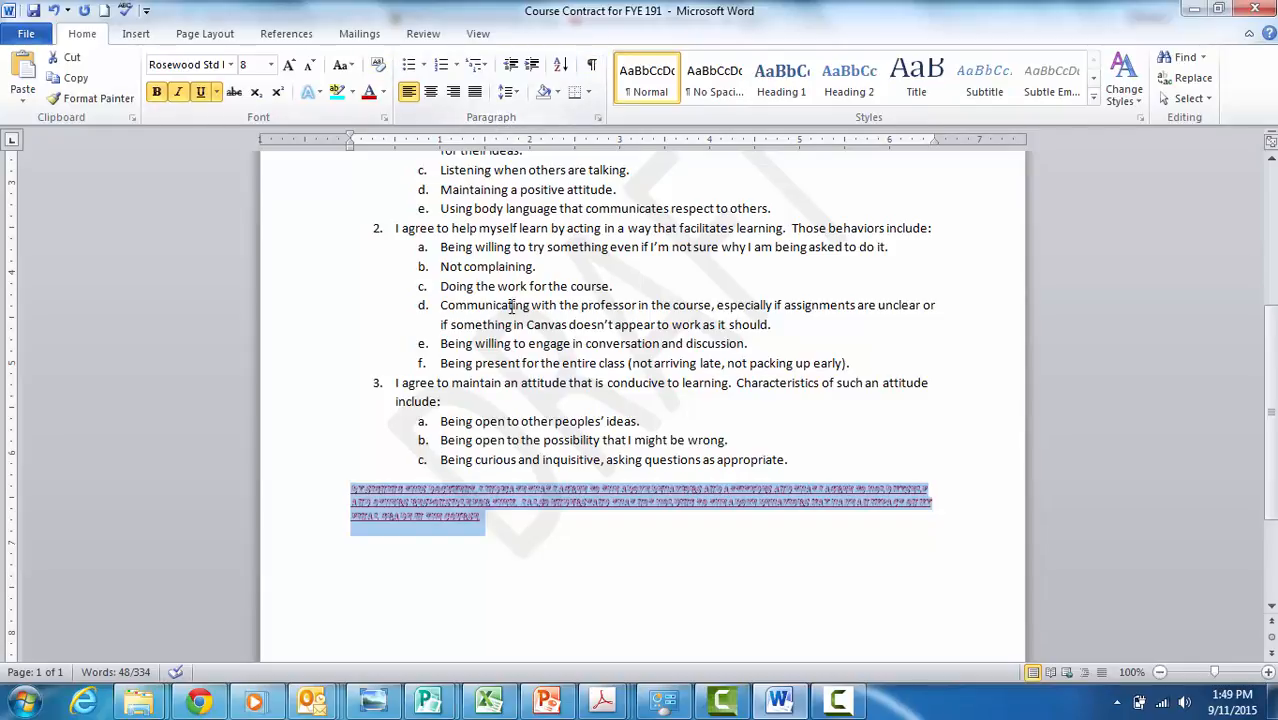
- Below the closing paragraph, create a bulleted list with two "x" items and end the list on an unindented line
click(560, 525)
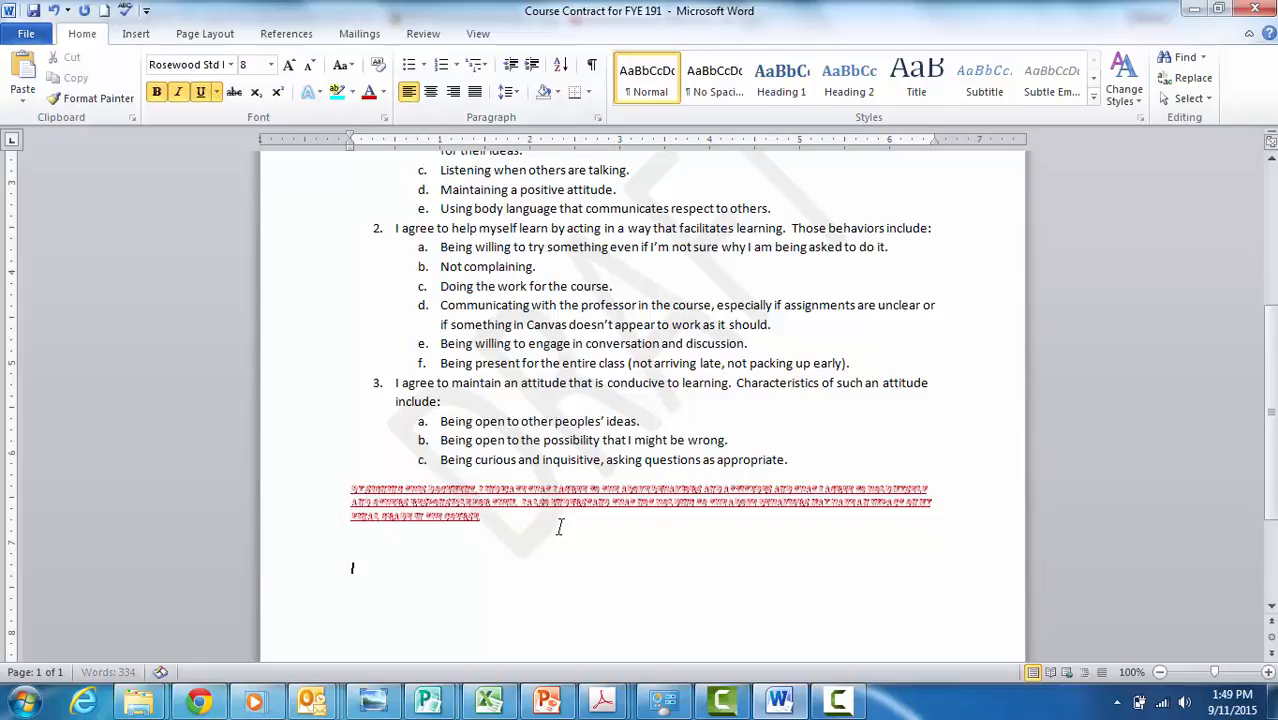
click(409, 68)
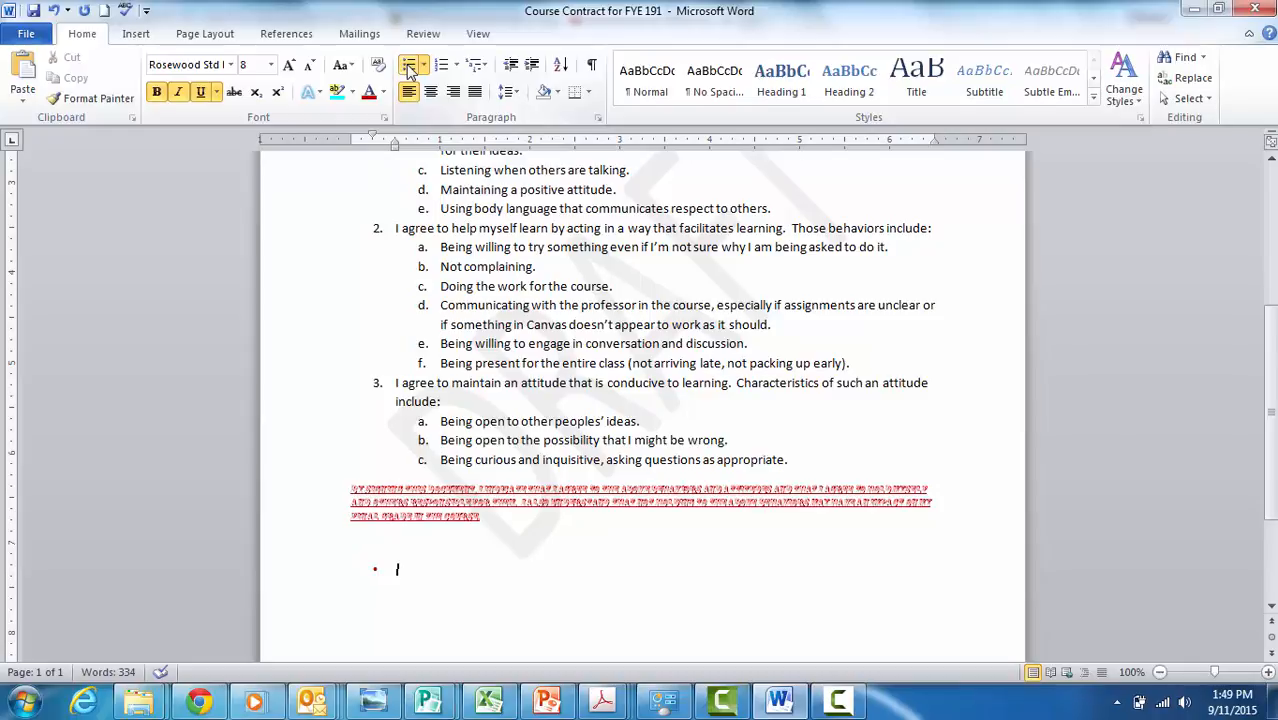
text(x)
key(Return)
text(x)
click(409, 68)
key(BackSpace)
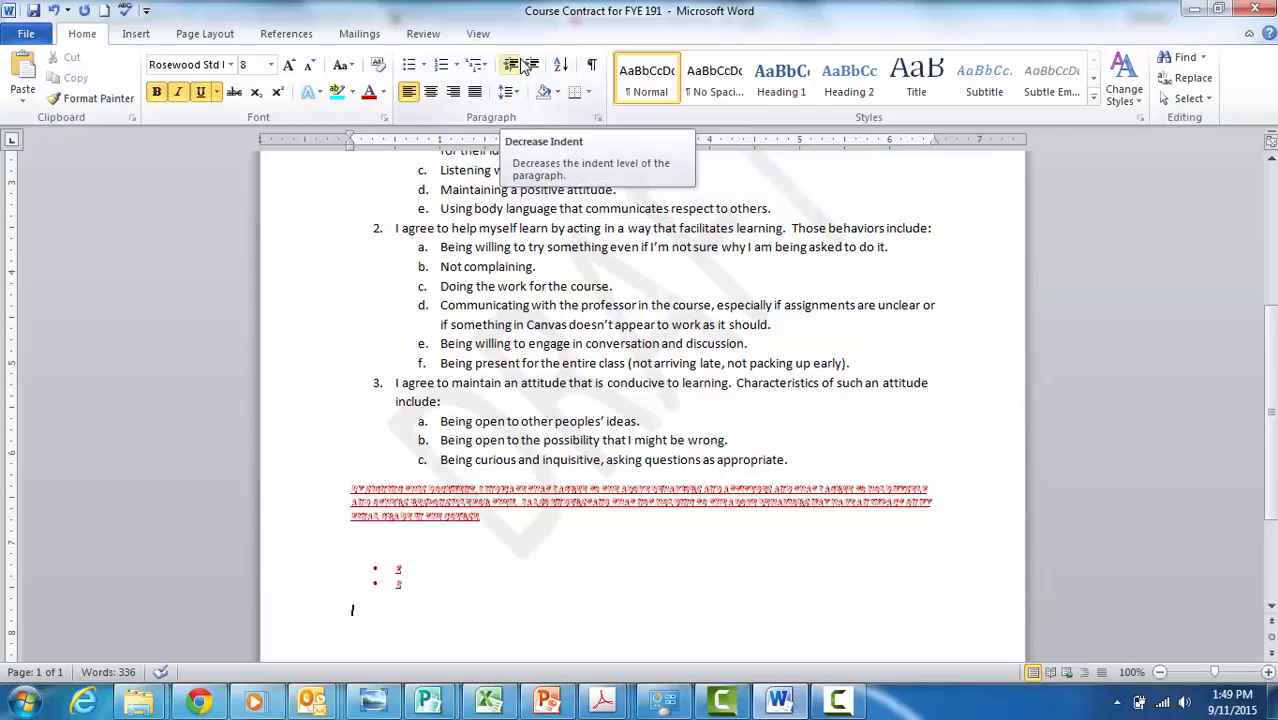
- Display the document's paragraph marks and other hidden formatting symbols, and hide them again
click(590, 67)
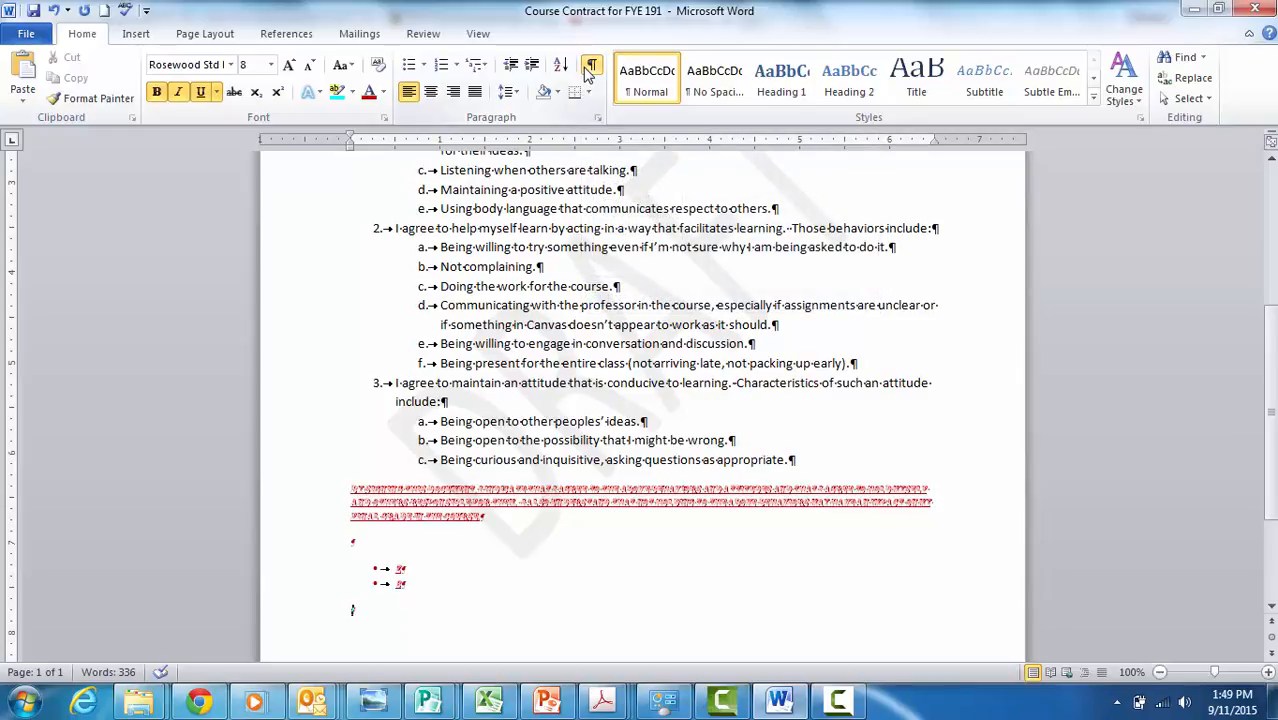
click(590, 67)
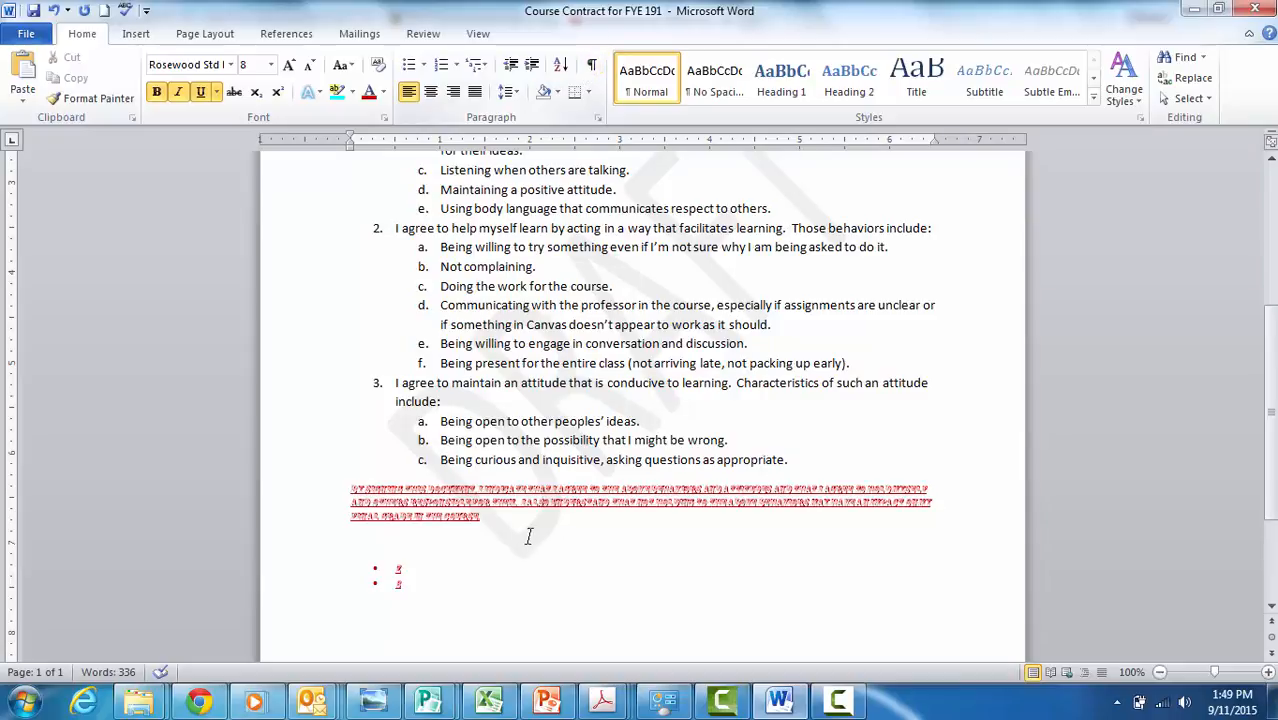
- Select the closing paragraph, try center and right alignment on it, and return it to left alignment
double_click(462, 517)
drag(308, 508, 303, 485)
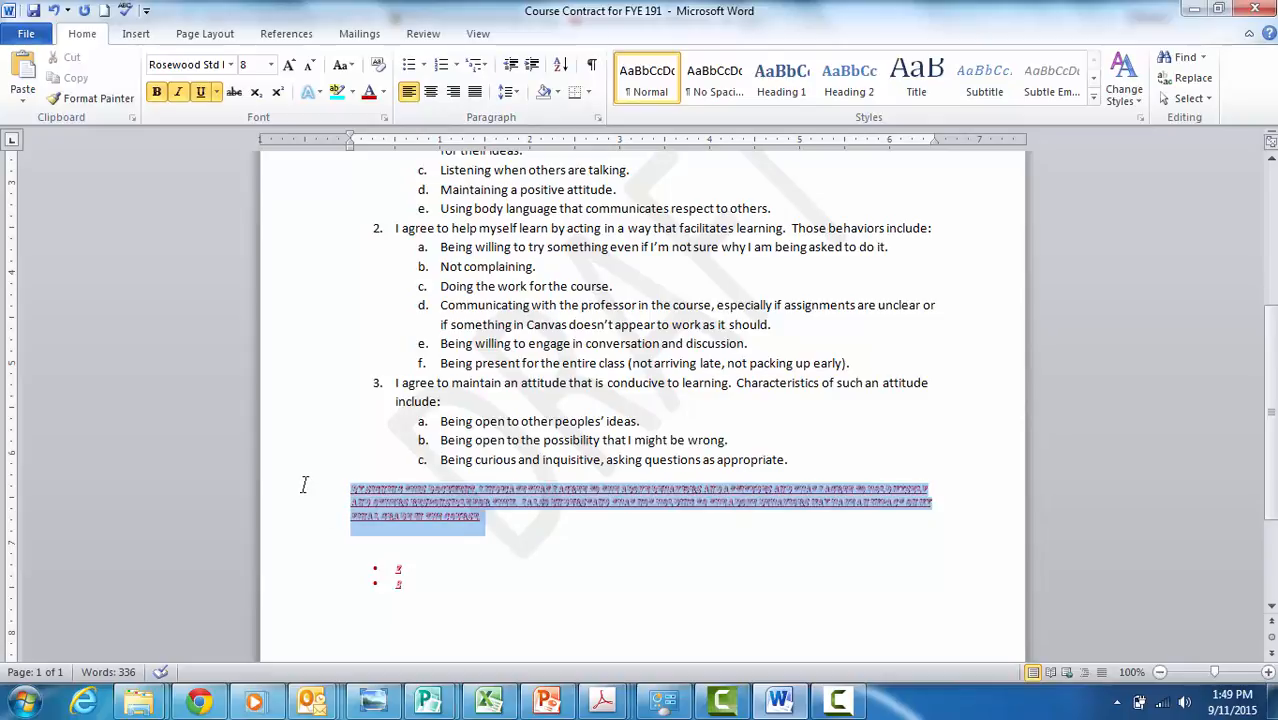
click(410, 96)
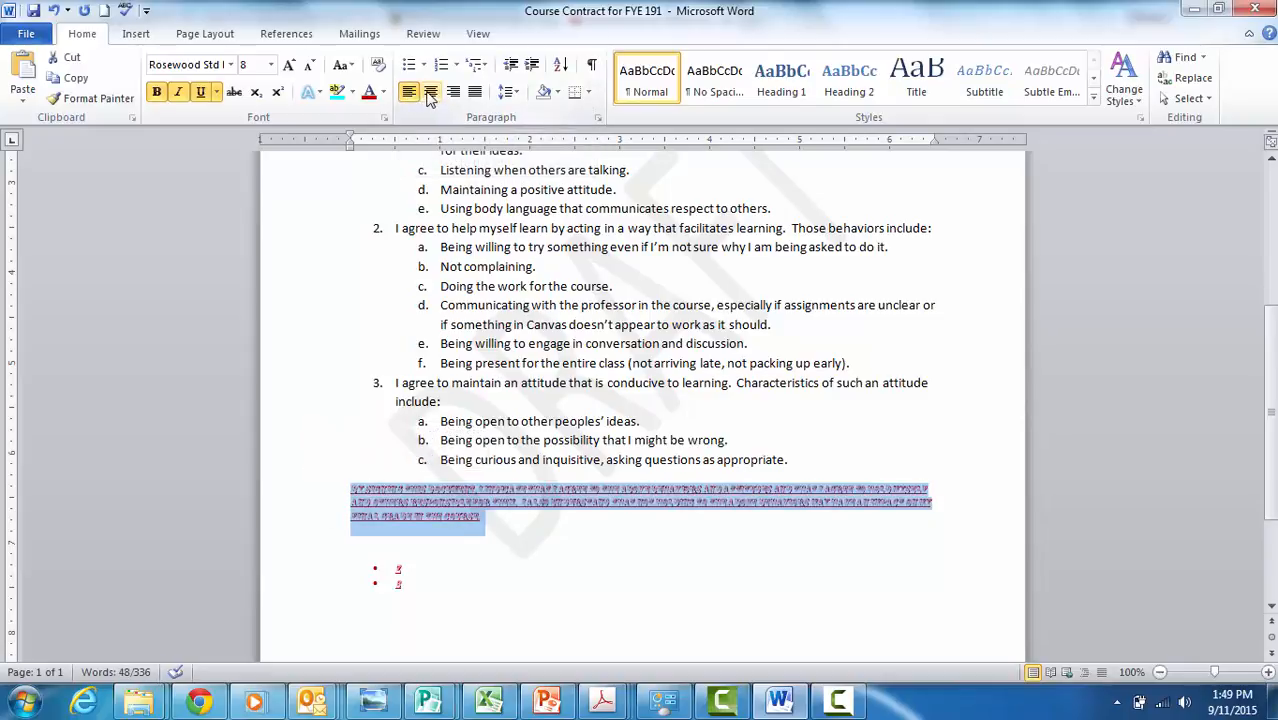
click(432, 92)
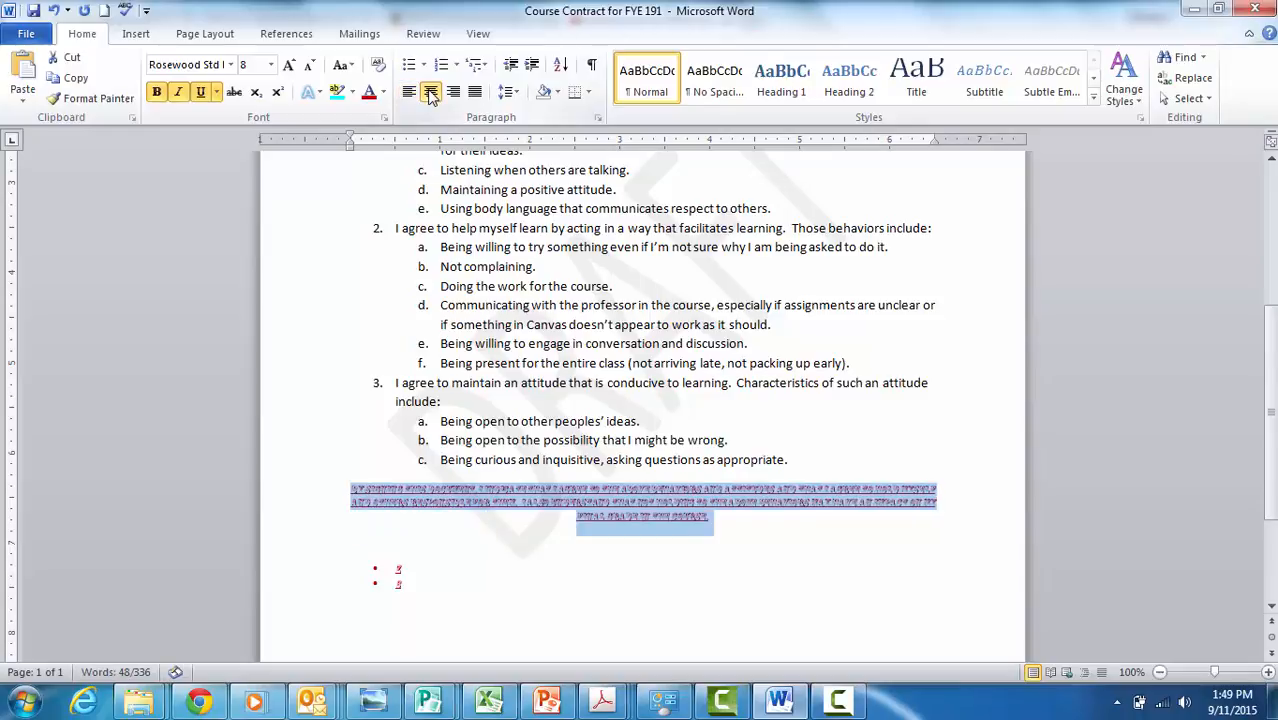
click(453, 91)
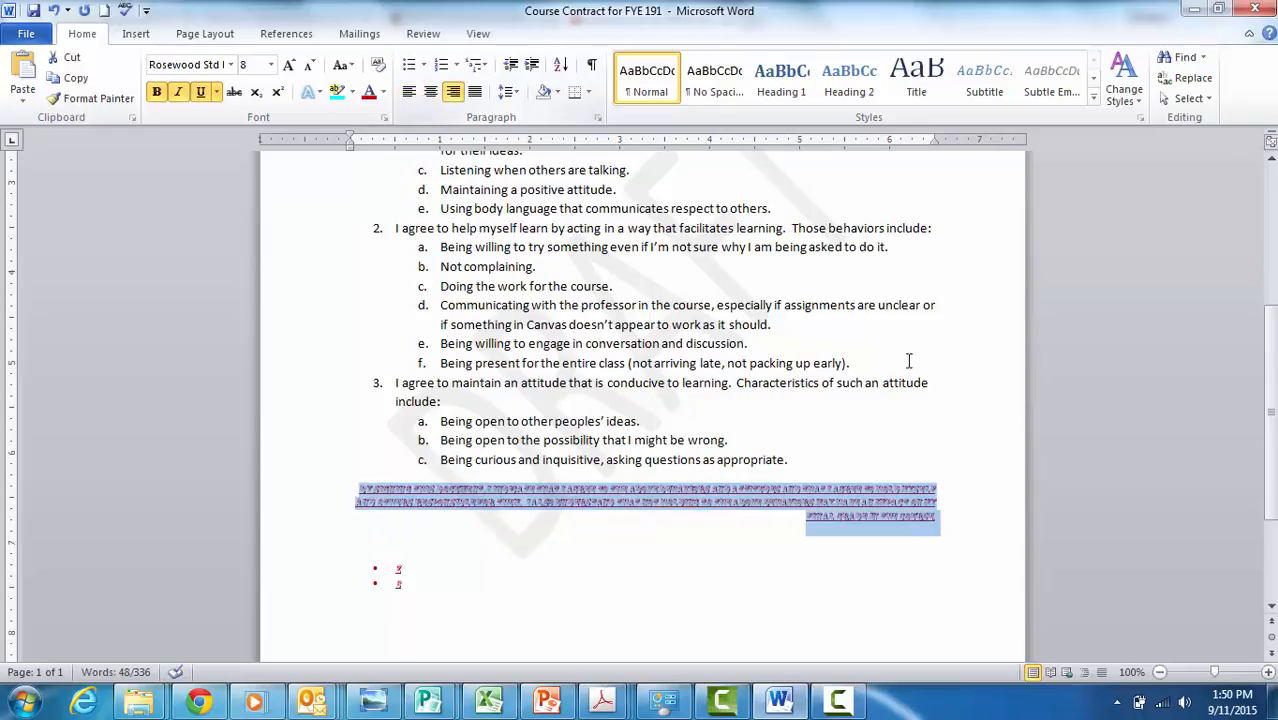
click(409, 92)
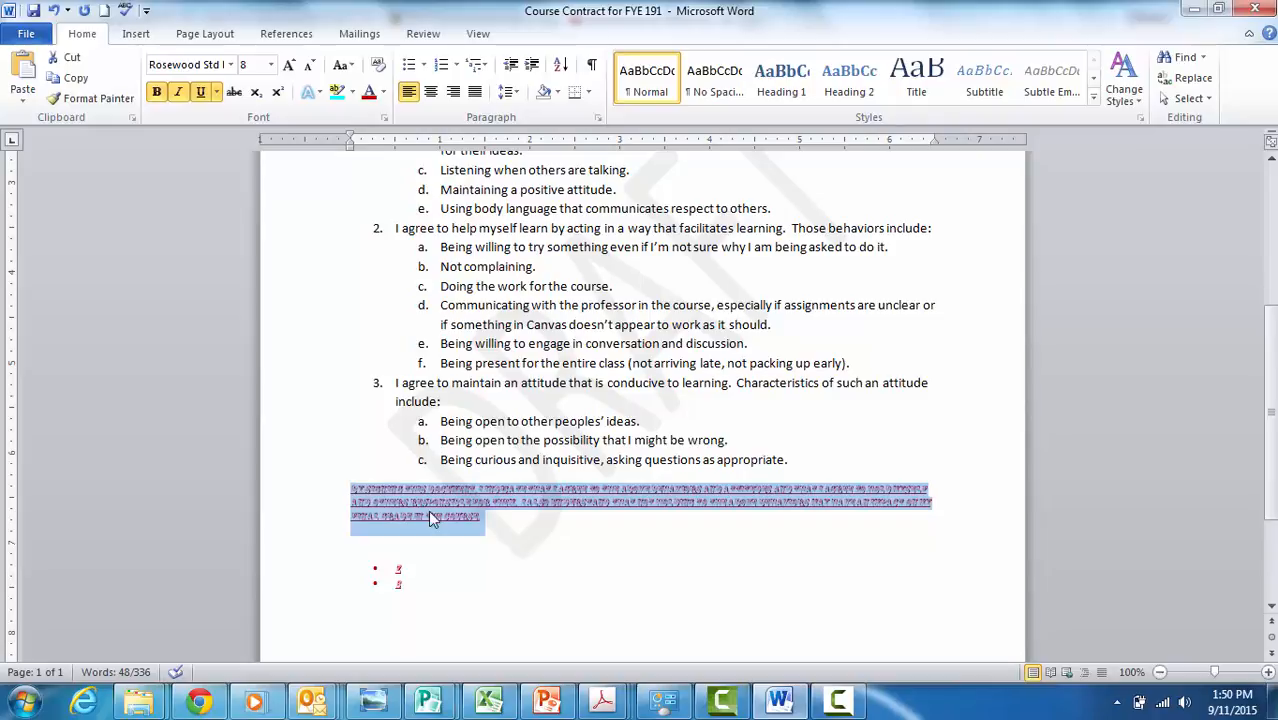
- Examine the closing paragraph's line spacing choices and its indents and spacing in the Paragraph dialog, leaving the settings as they are
click(515, 93)
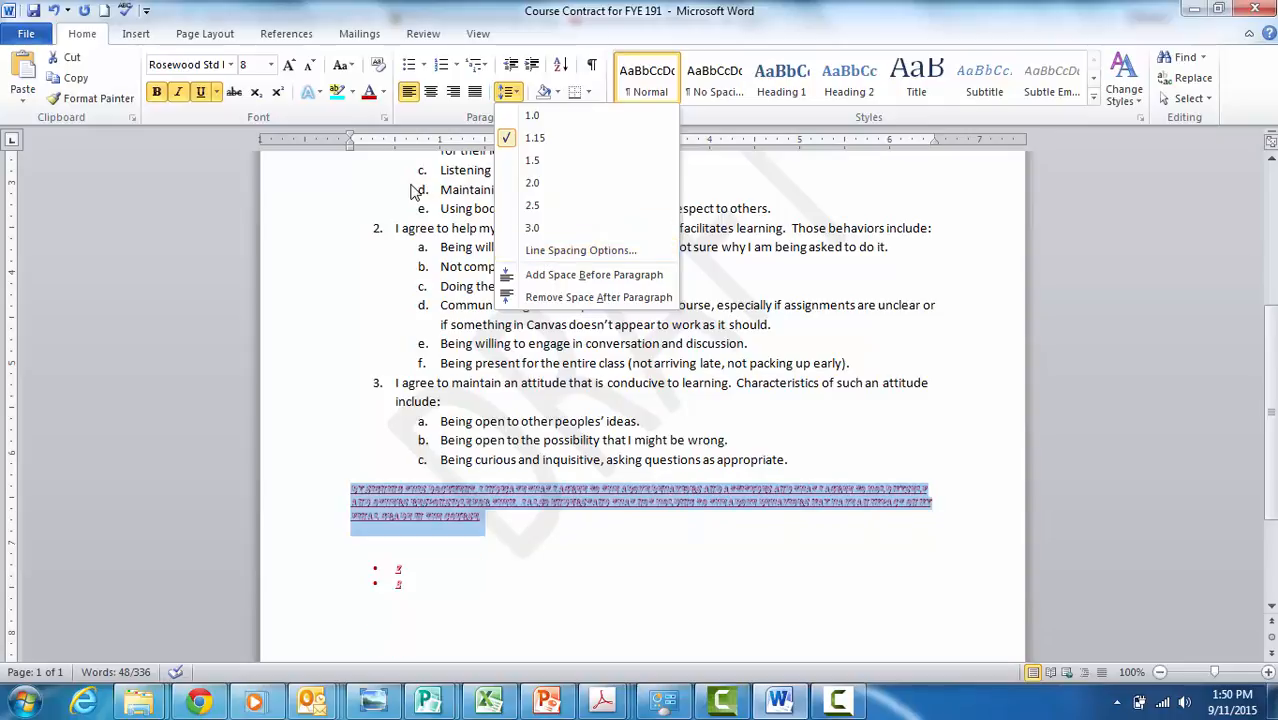
click(413, 271)
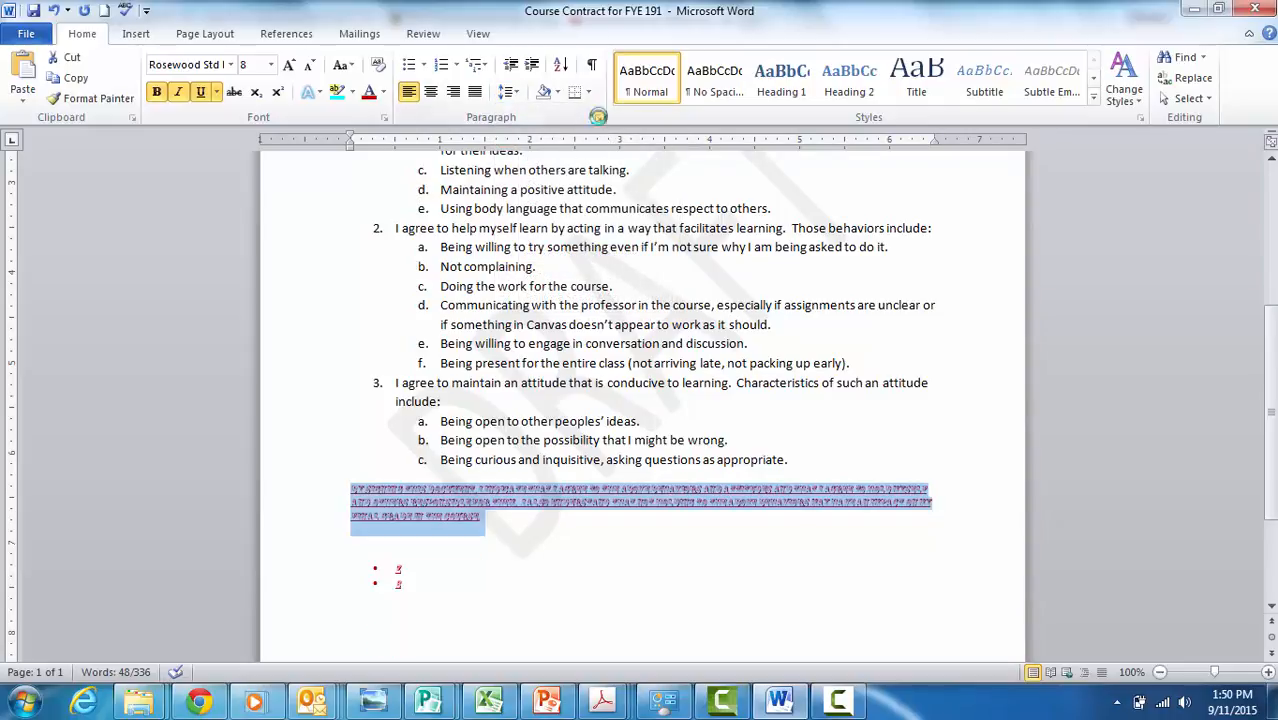
click(597, 117)
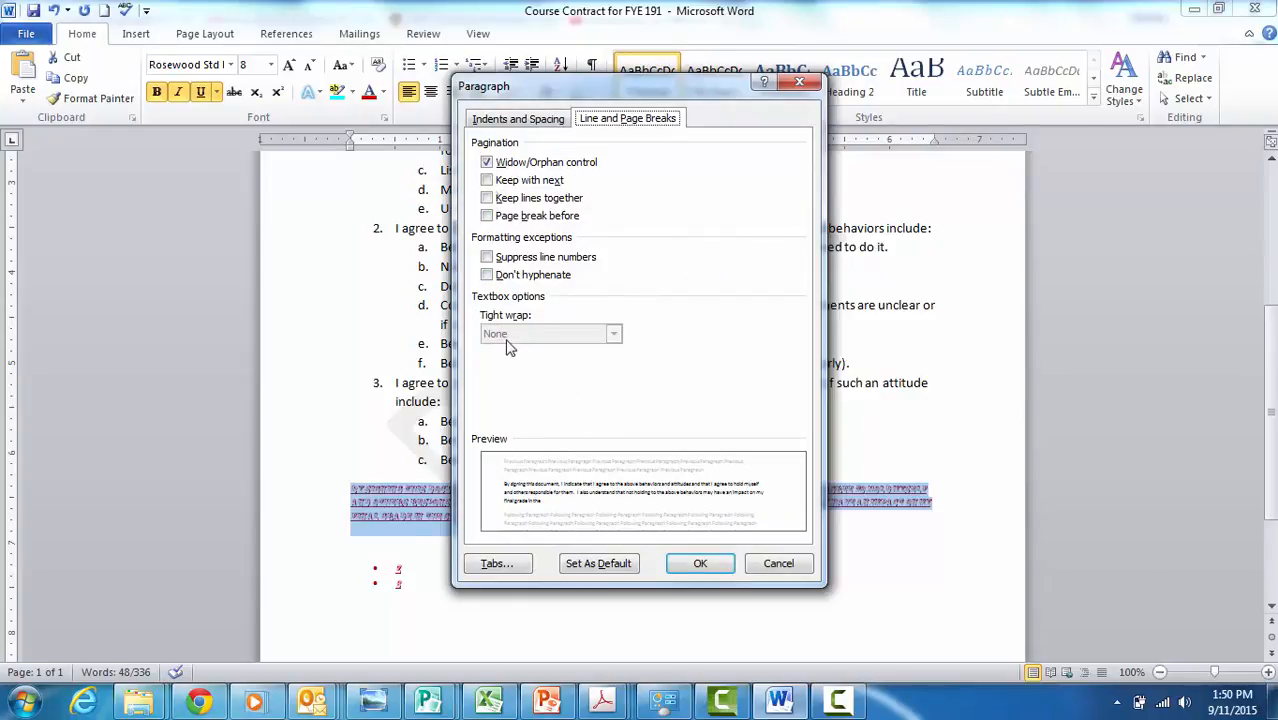
click(518, 119)
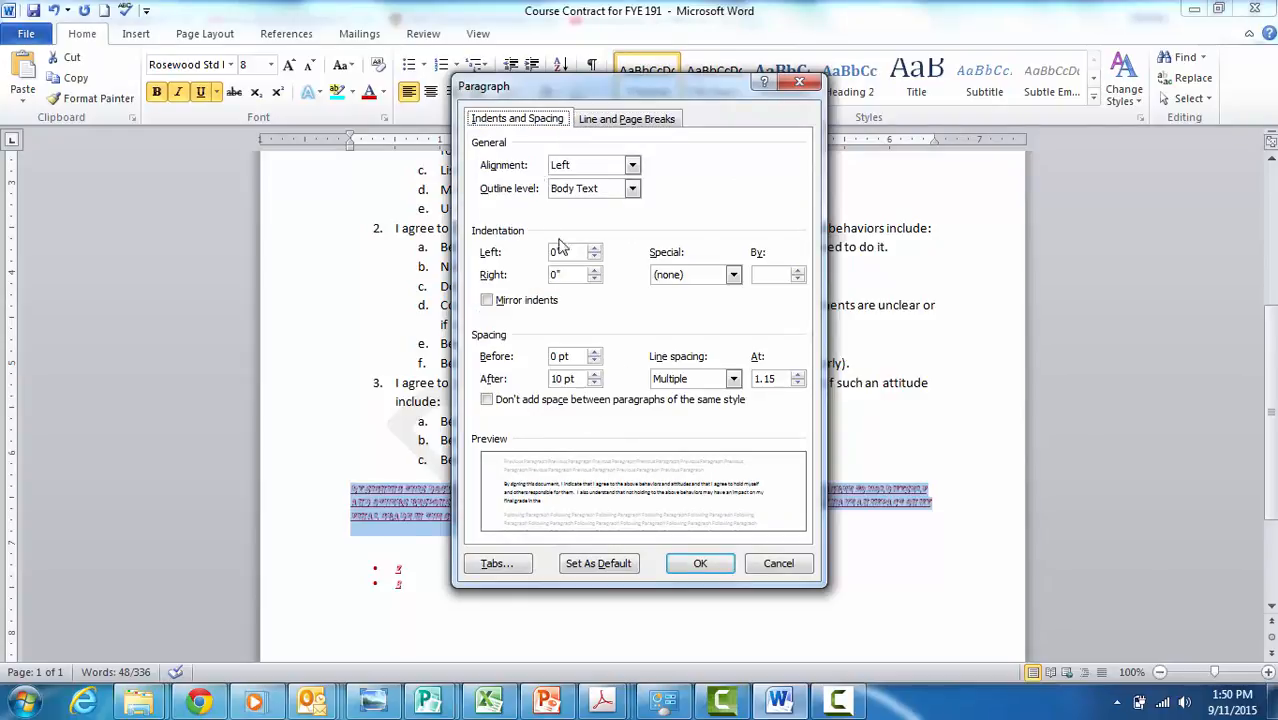
click(699, 563)
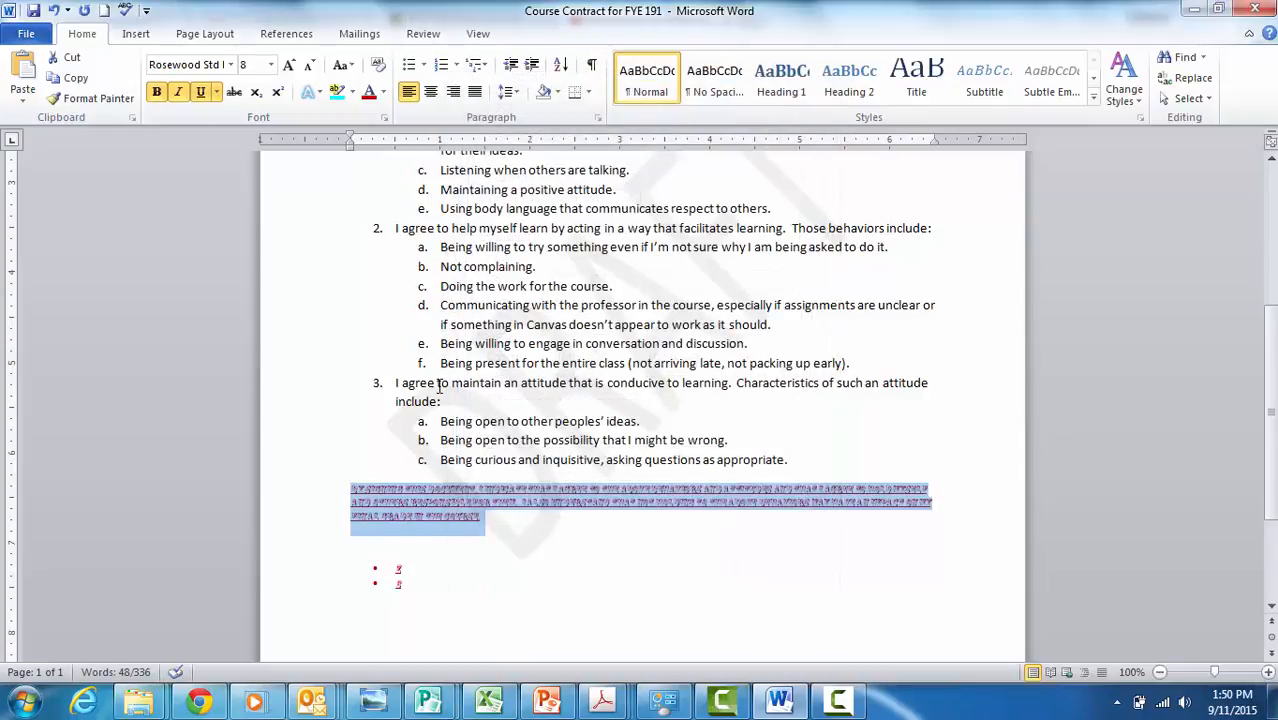
- Copy the text from the "Being curious and inquisitive" list item through the first "x" bullet
click(436, 383)
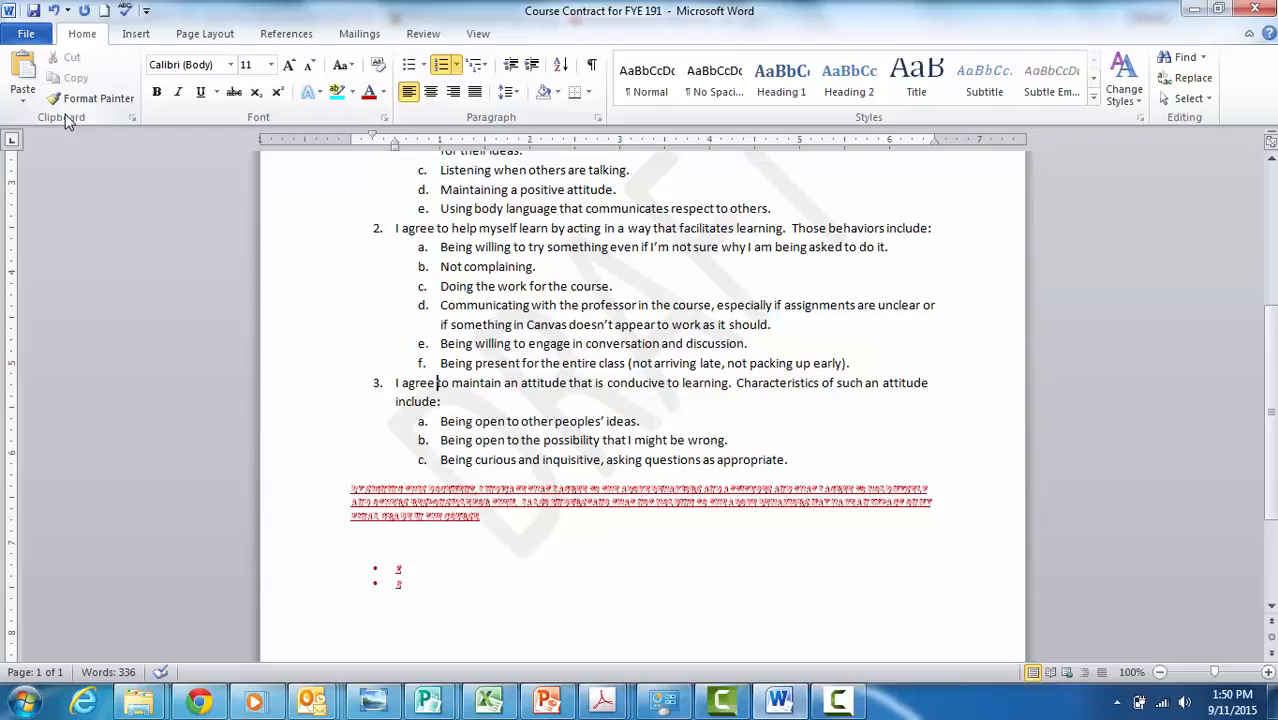
drag(672, 566, 314, 480)
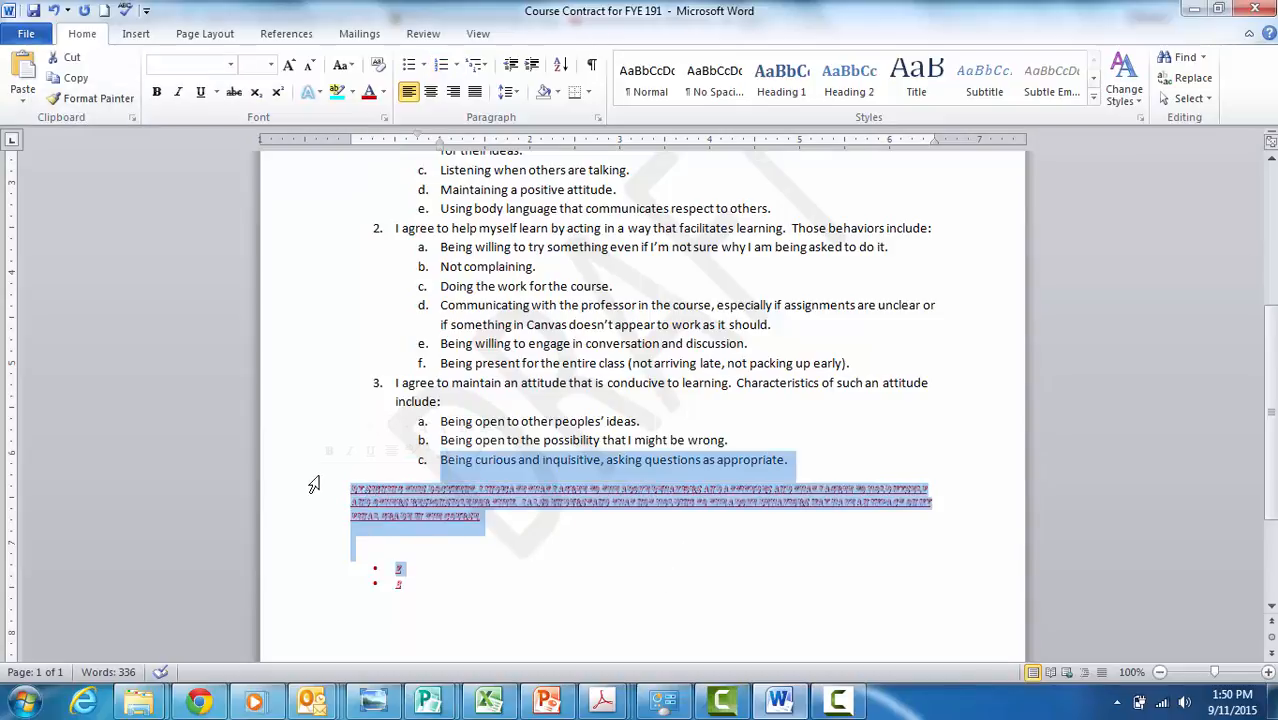
click(79, 87)
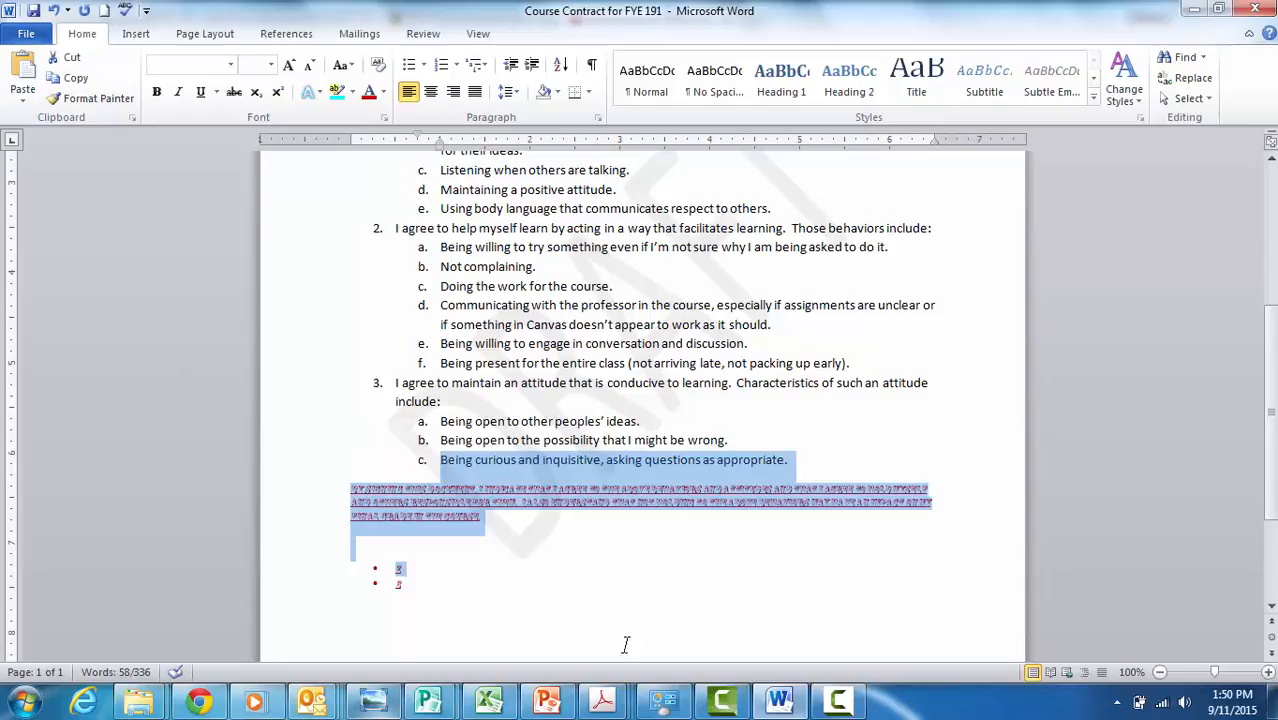
- Create a new blank document and paste the copied text into it
click(779, 701)
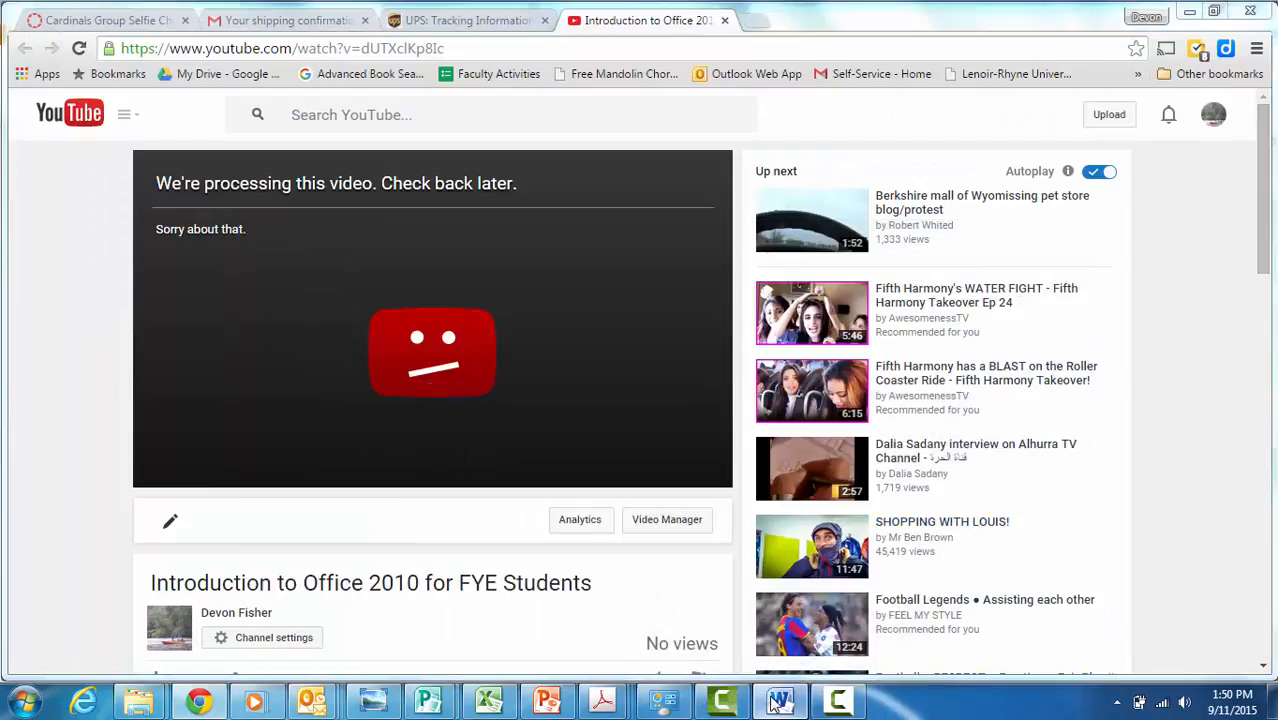
click(779, 701)
click(26, 36)
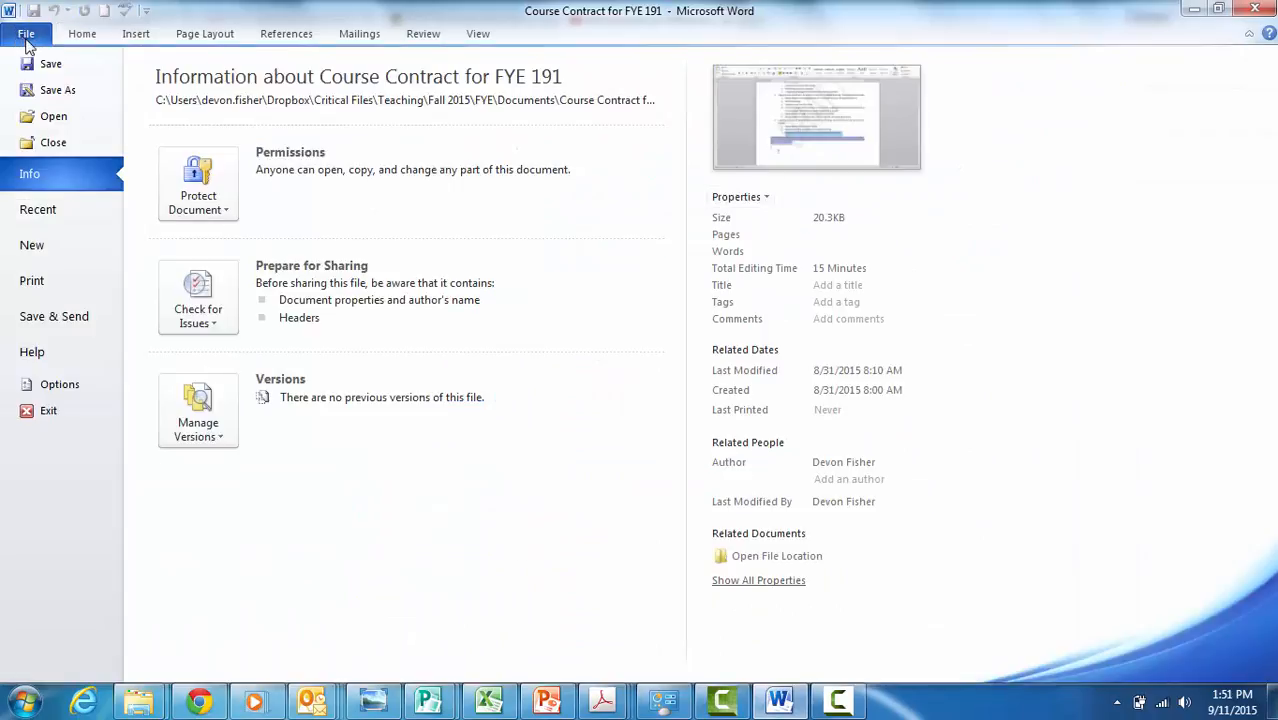
click(28, 247)
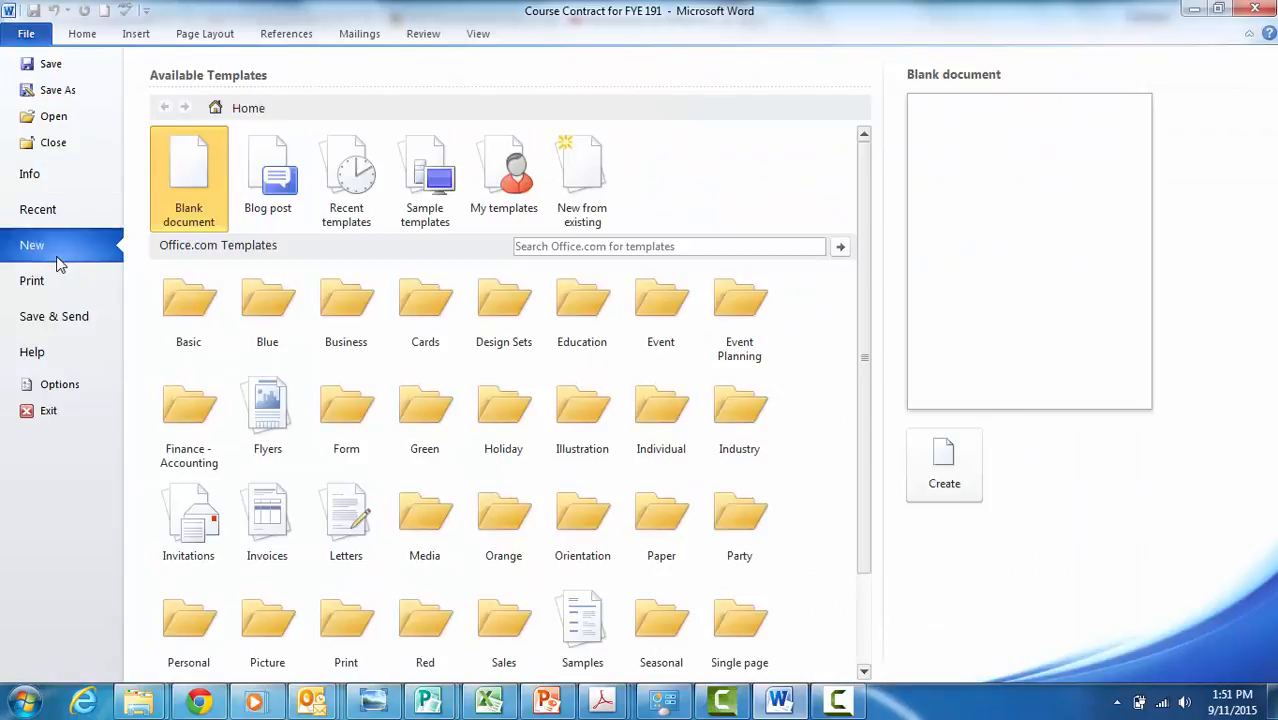
double_click(192, 192)
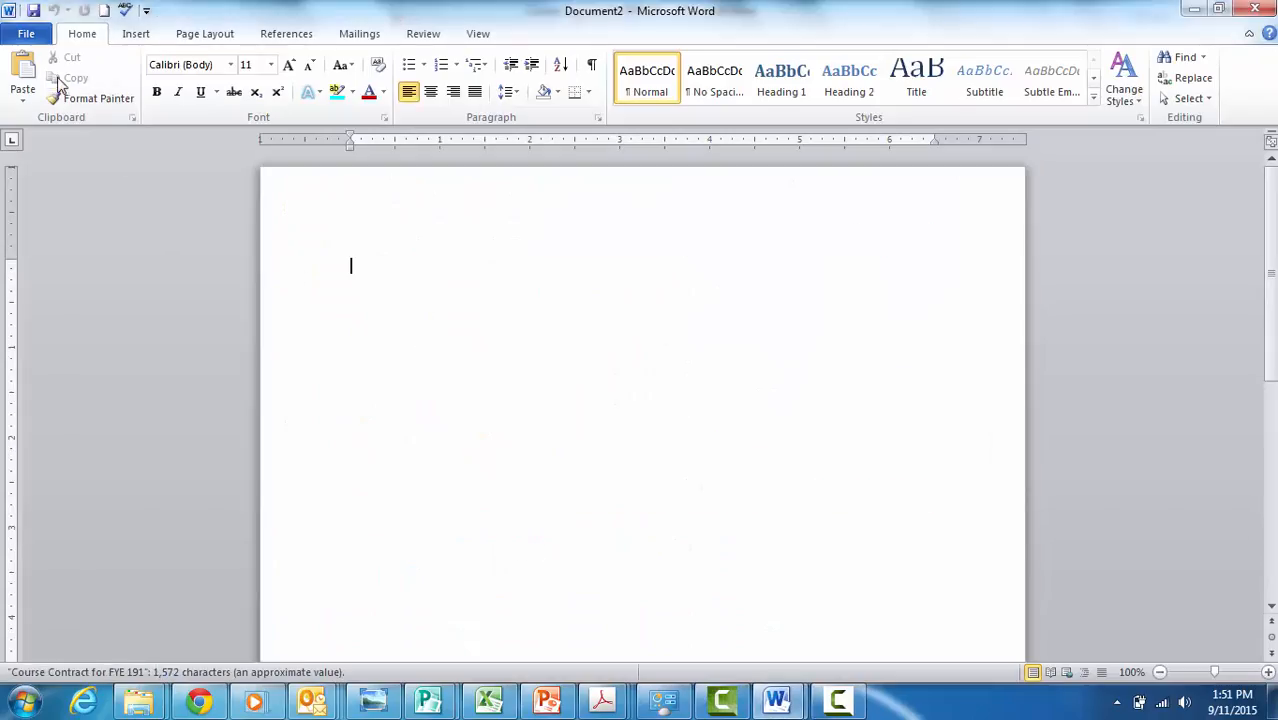
click(23, 80)
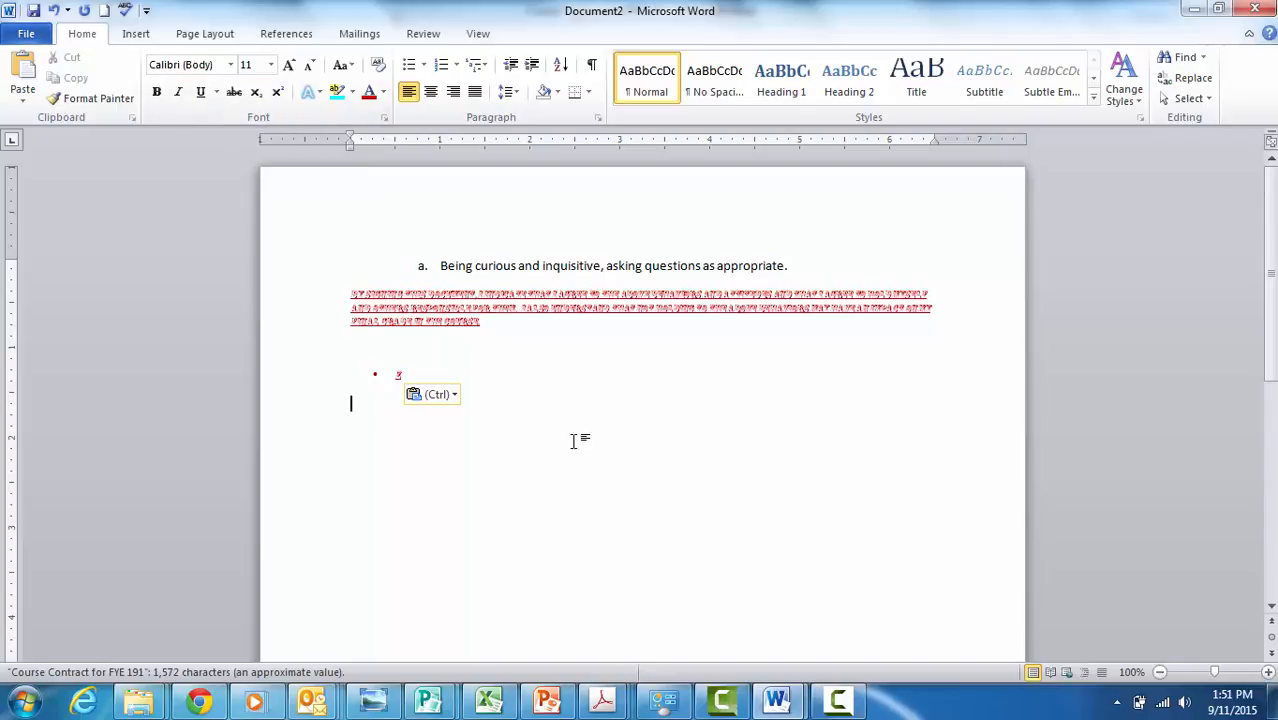
- Return to the Course Contract for FYE 191 document and insert a page break after the "Using body language" list item
mouse_move(777, 700)
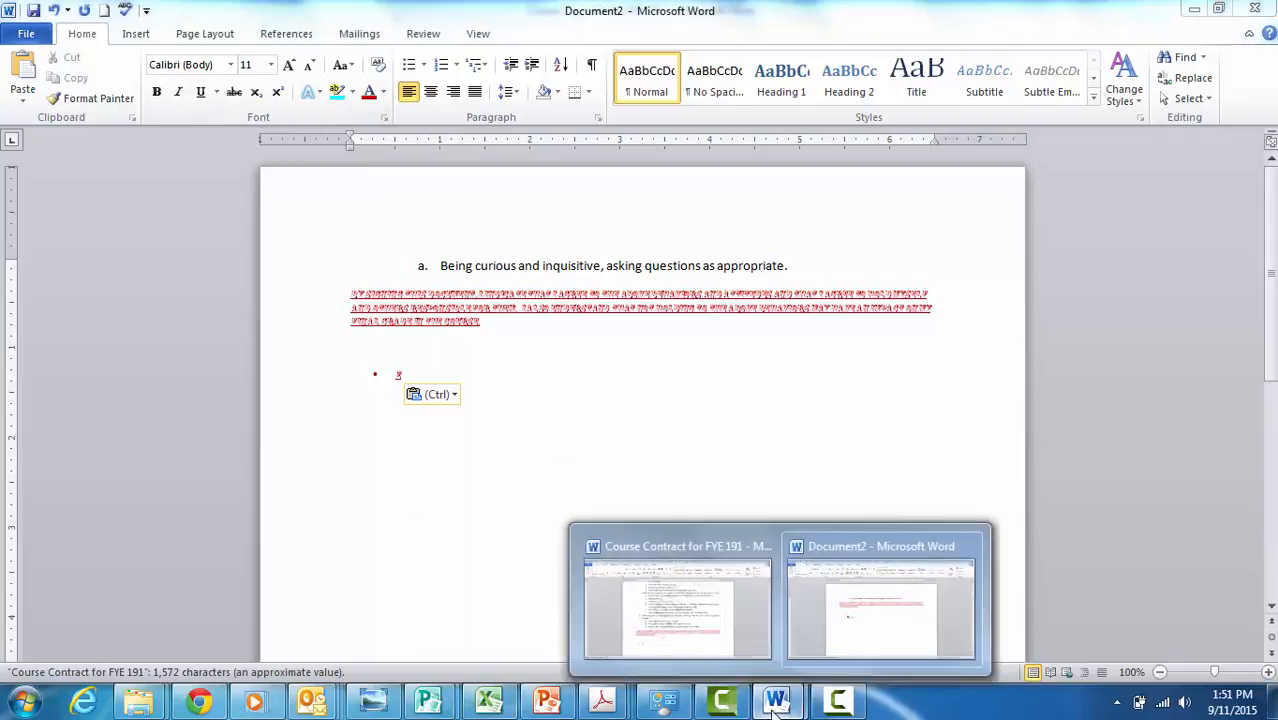
click(676, 614)
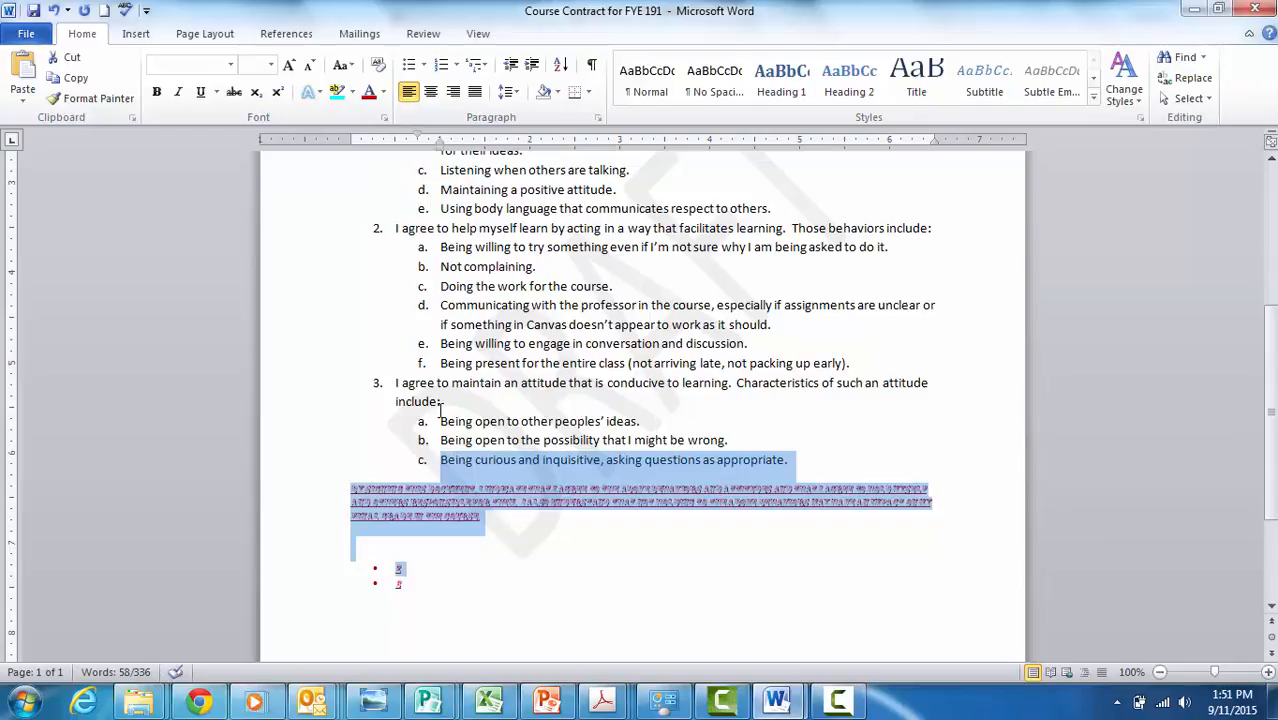
click(139, 40)
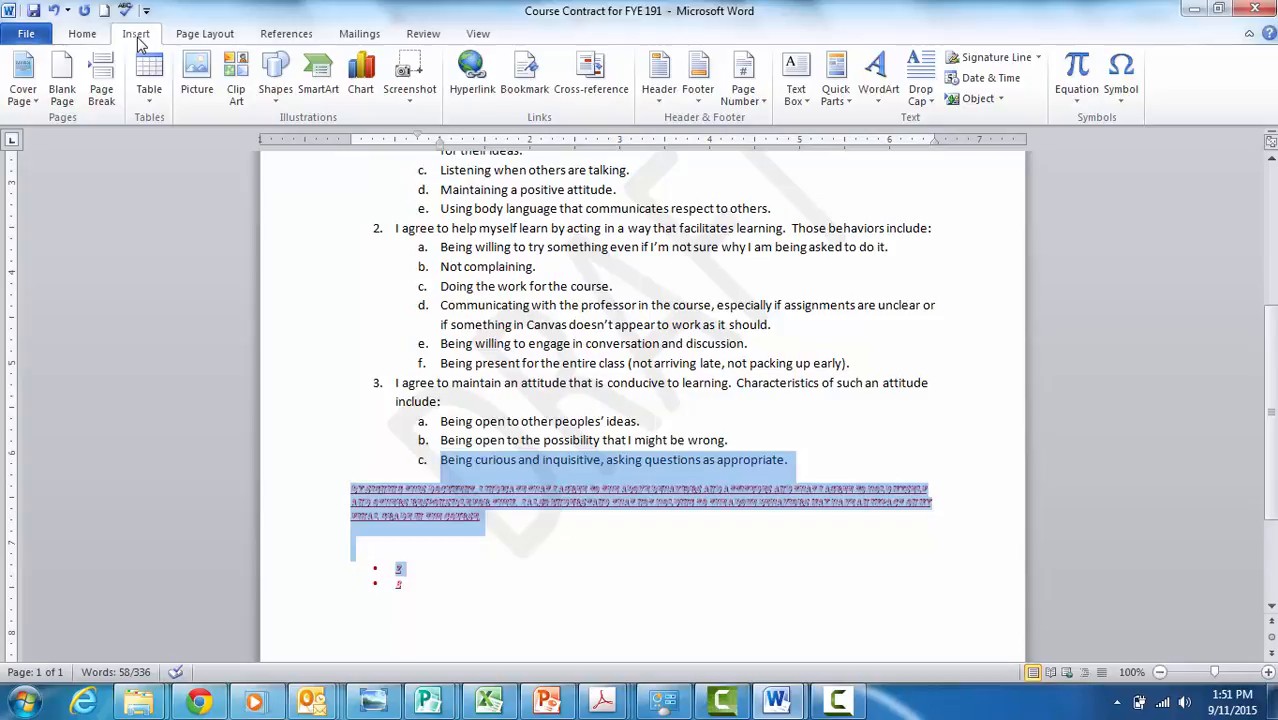
click(779, 209)
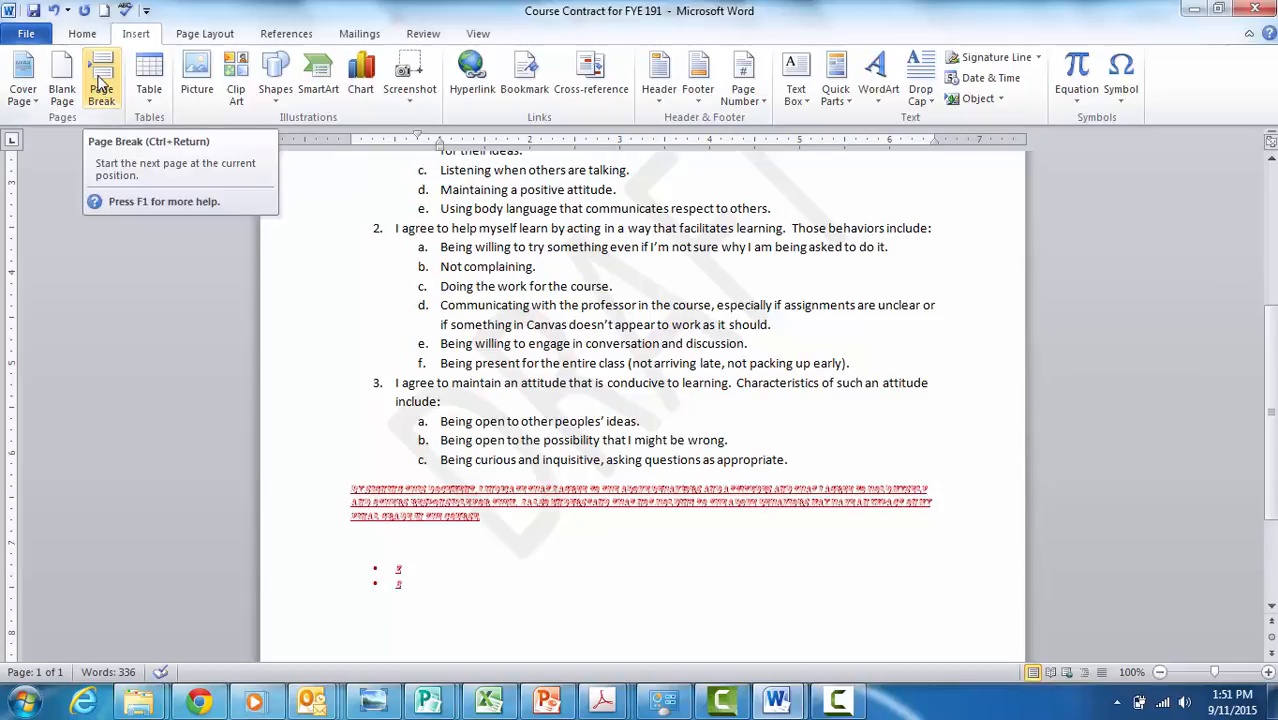
click(100, 82)
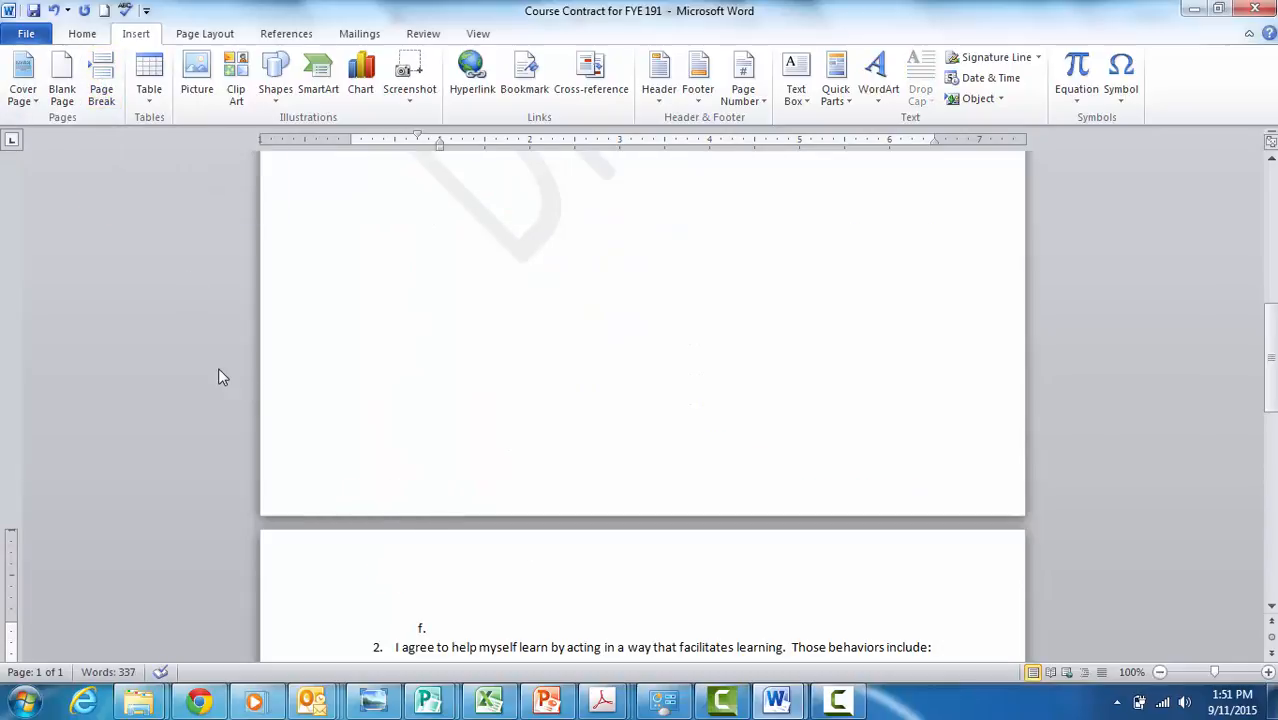
- Insert the Koala picture from Sample Pictures at the empty list item f, and undo the insertion
click(197, 80)
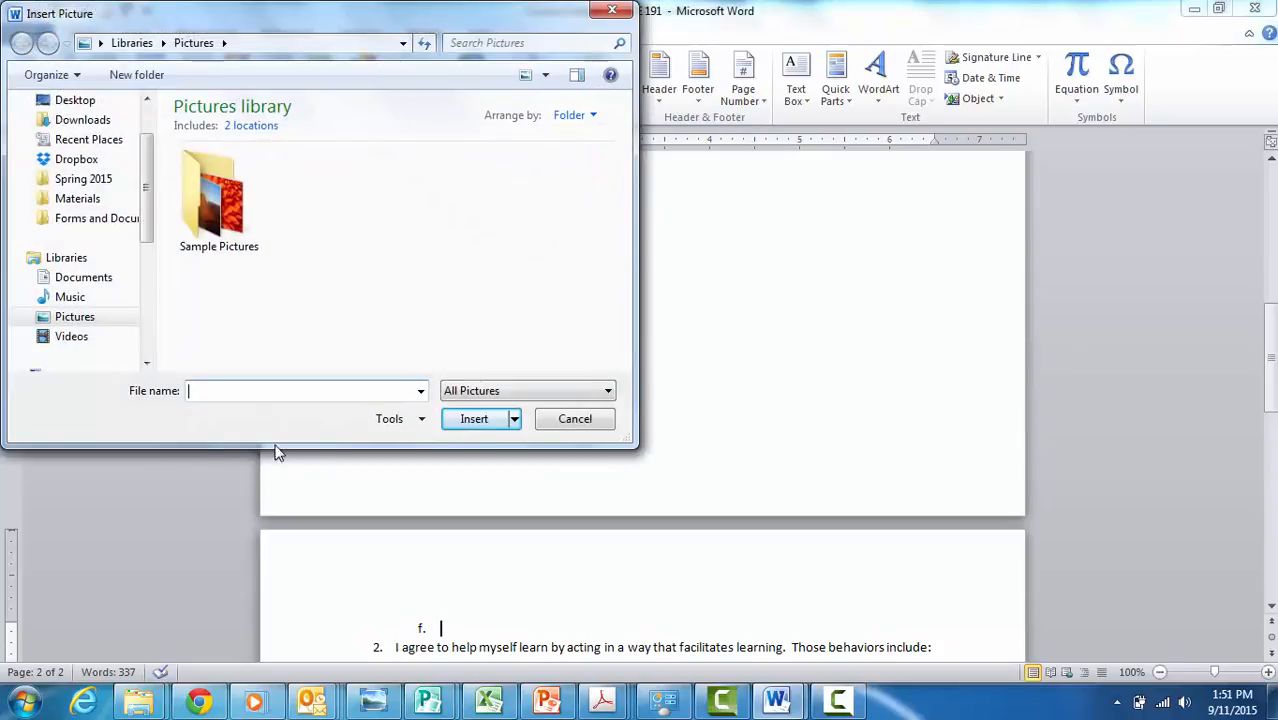
double_click(217, 235)
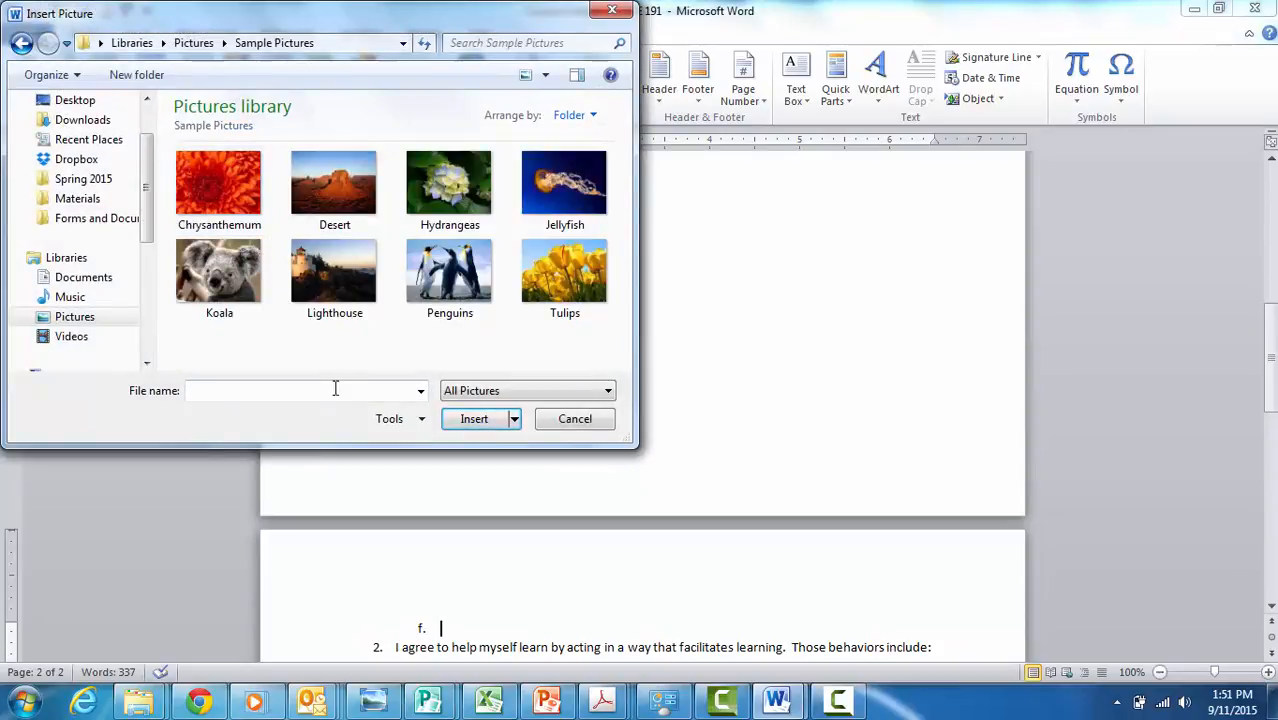
double_click(220, 275)
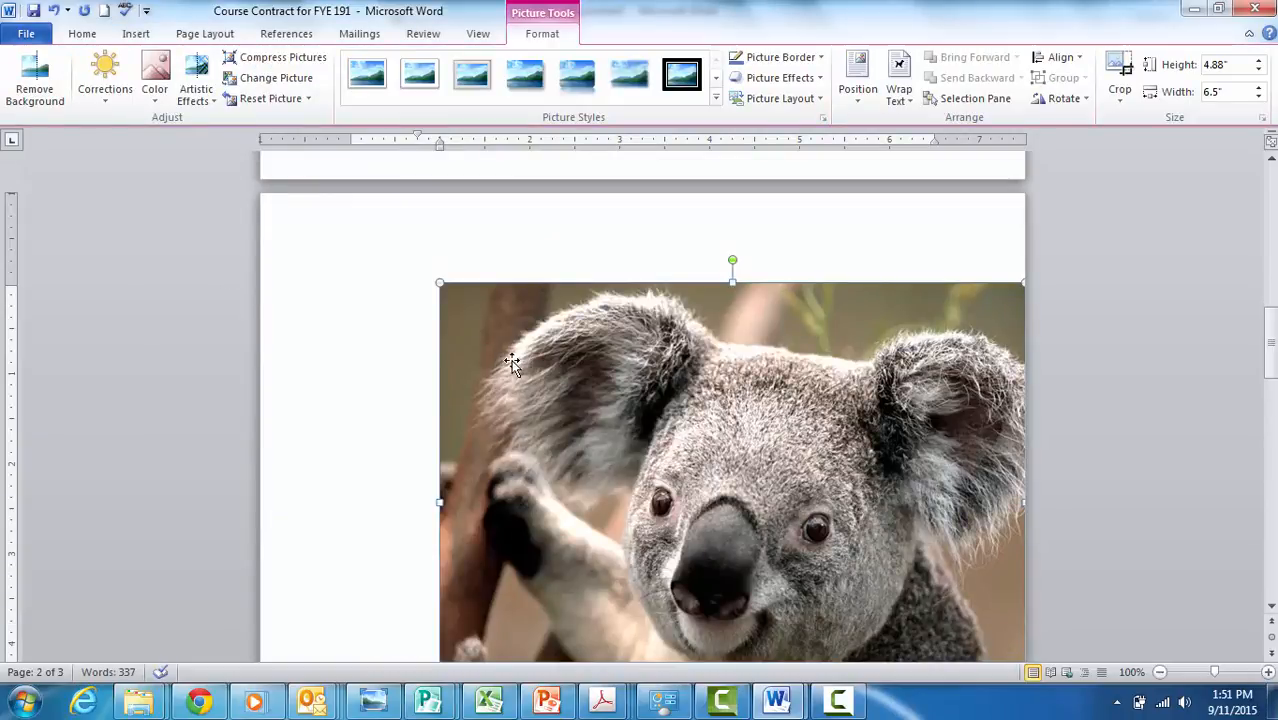
key(ctrl+z)
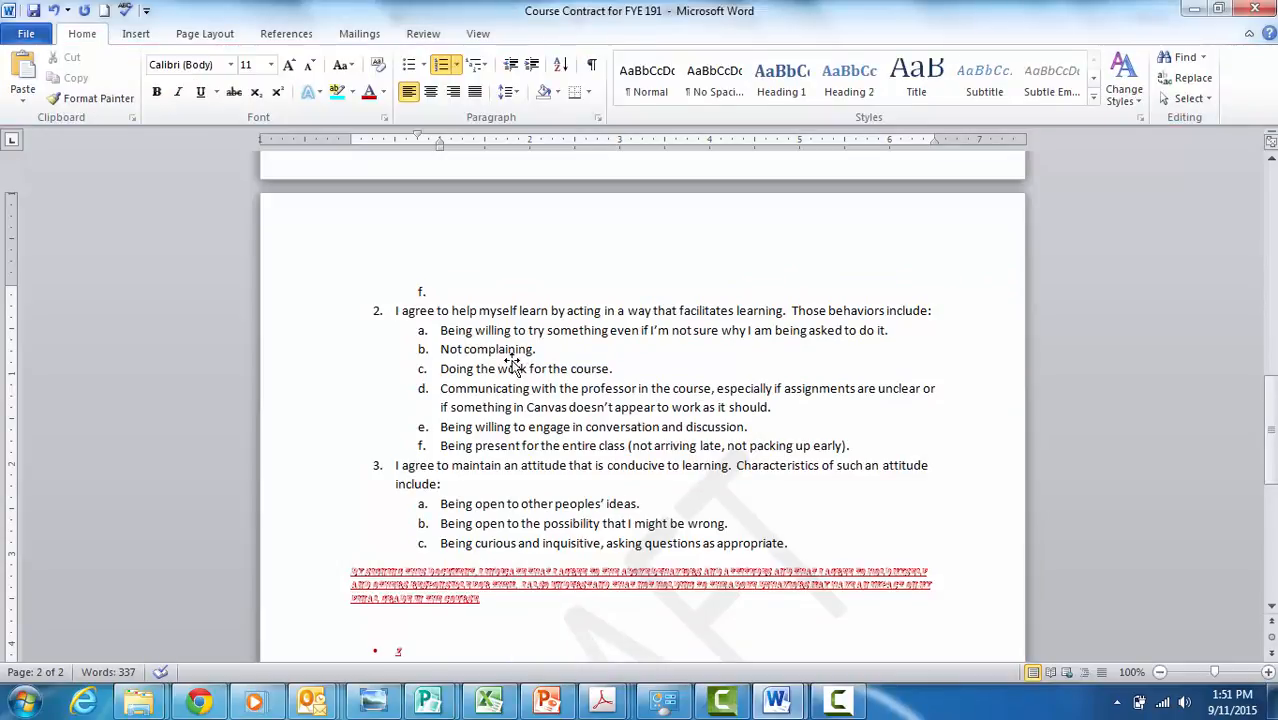
- Search the clip art for "arrow" and close the results without inserting anything
click(134, 34)
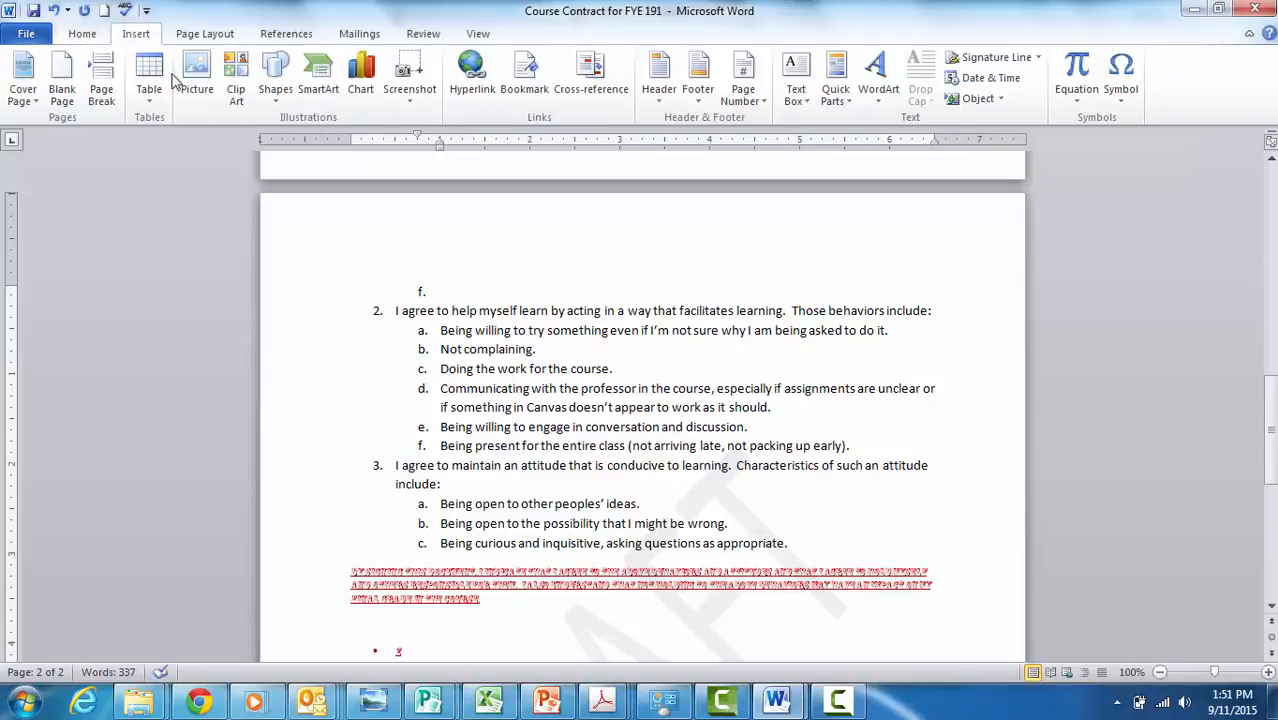
click(237, 80)
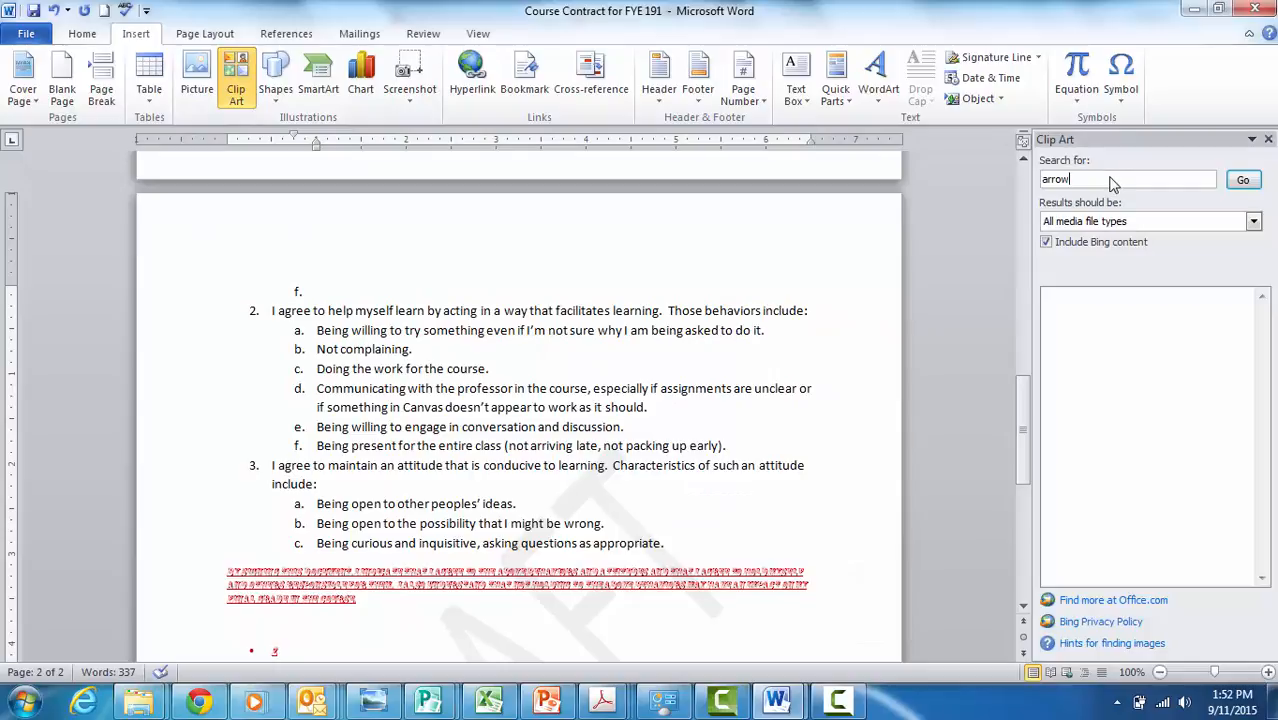
click(1243, 181)
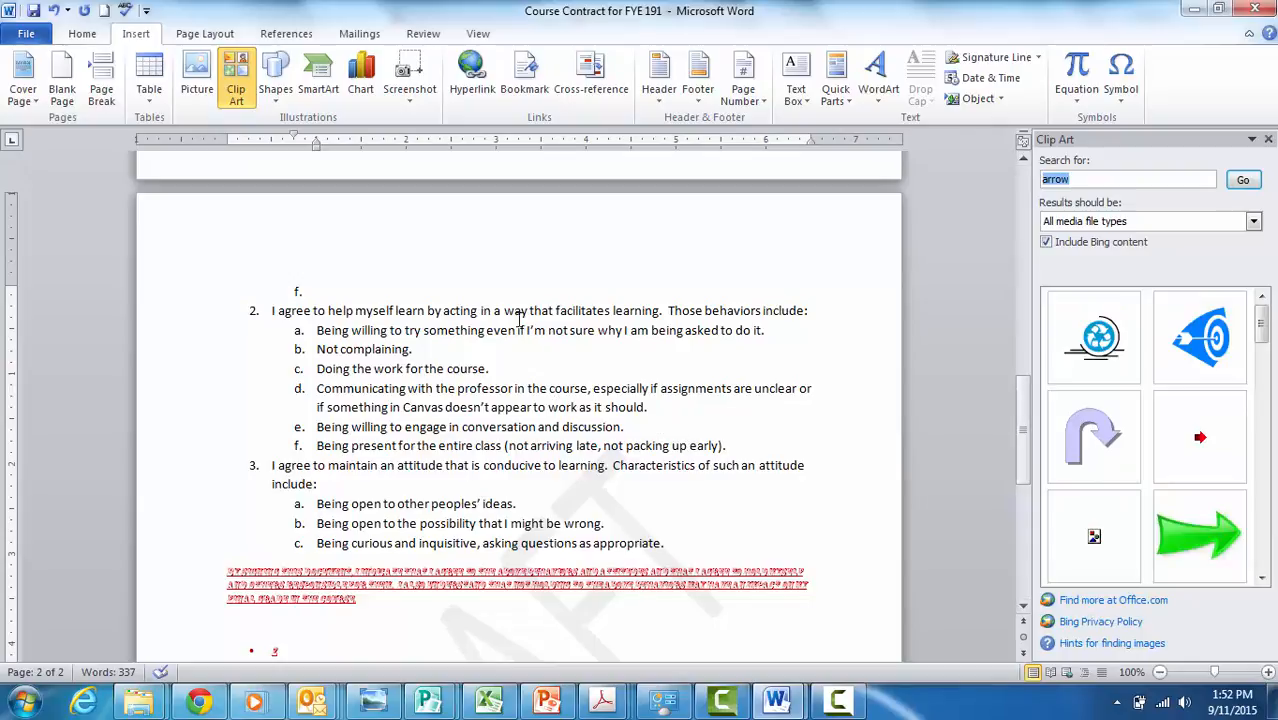
click(1268, 139)
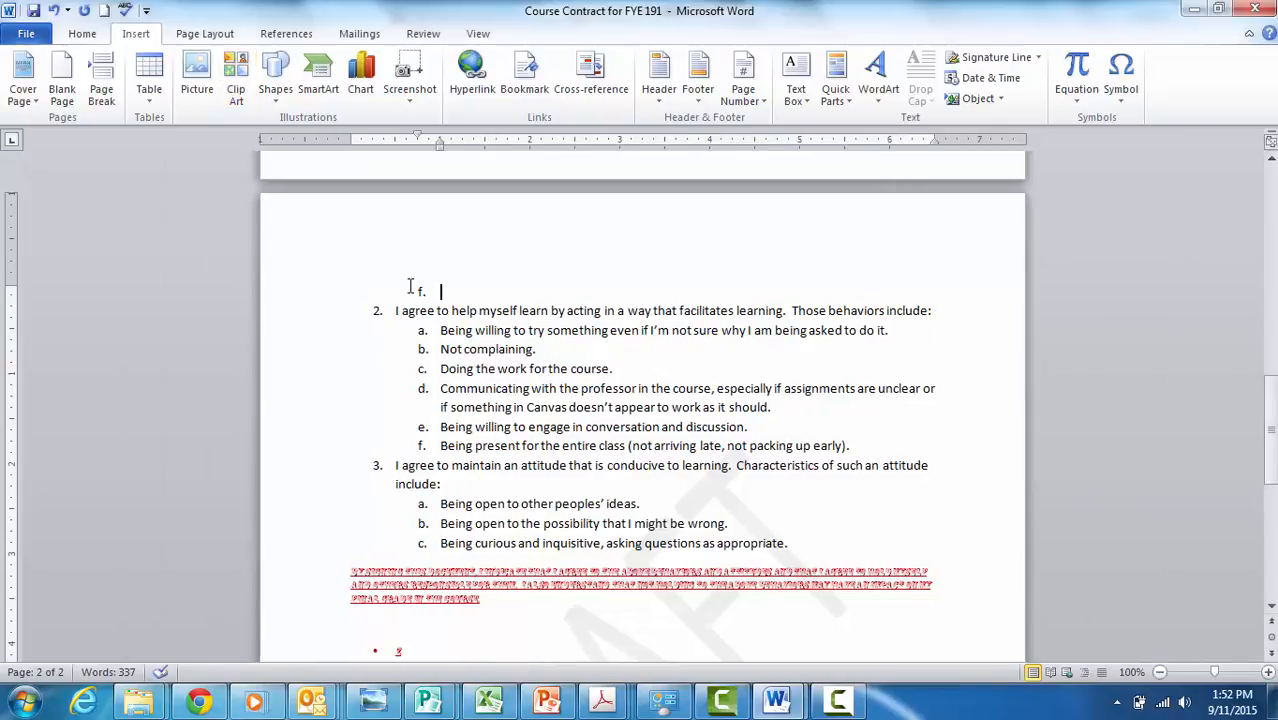
- Add a Blank header containing the author's surname and return to editing the document body
click(664, 110)
click(718, 184)
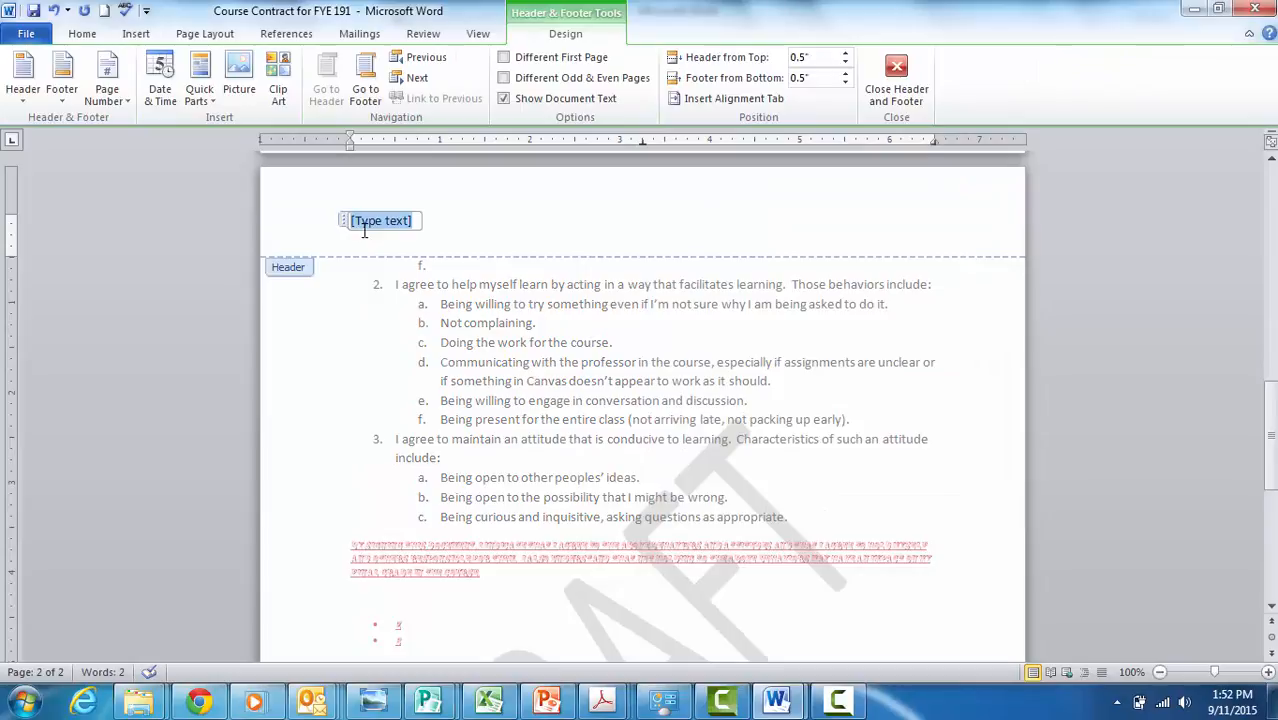
text(Fisher)
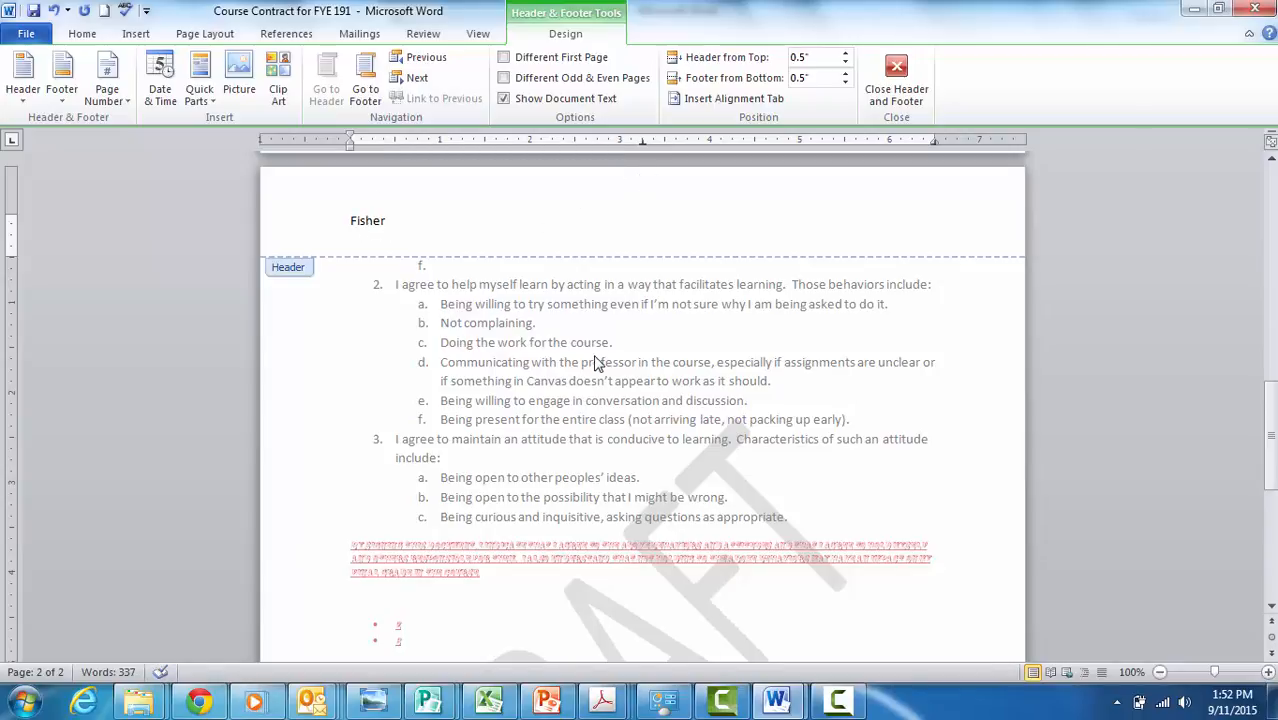
click(642, 530)
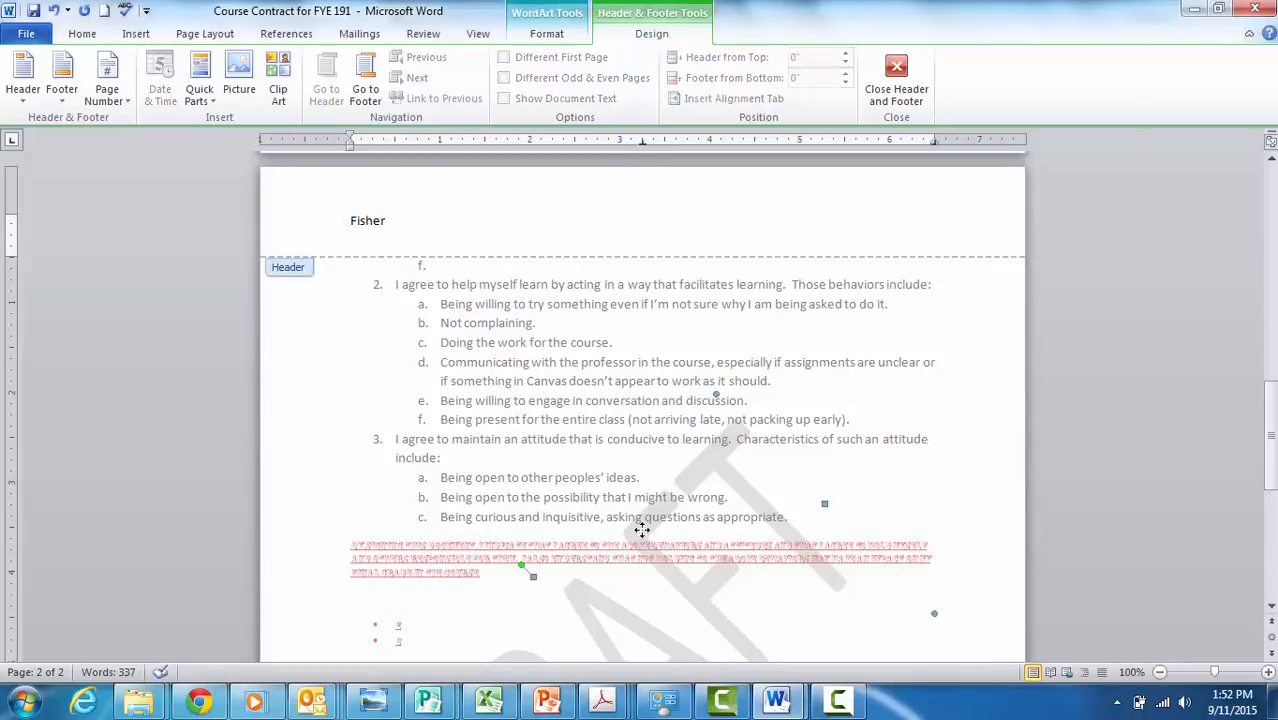
double_click(645, 600)
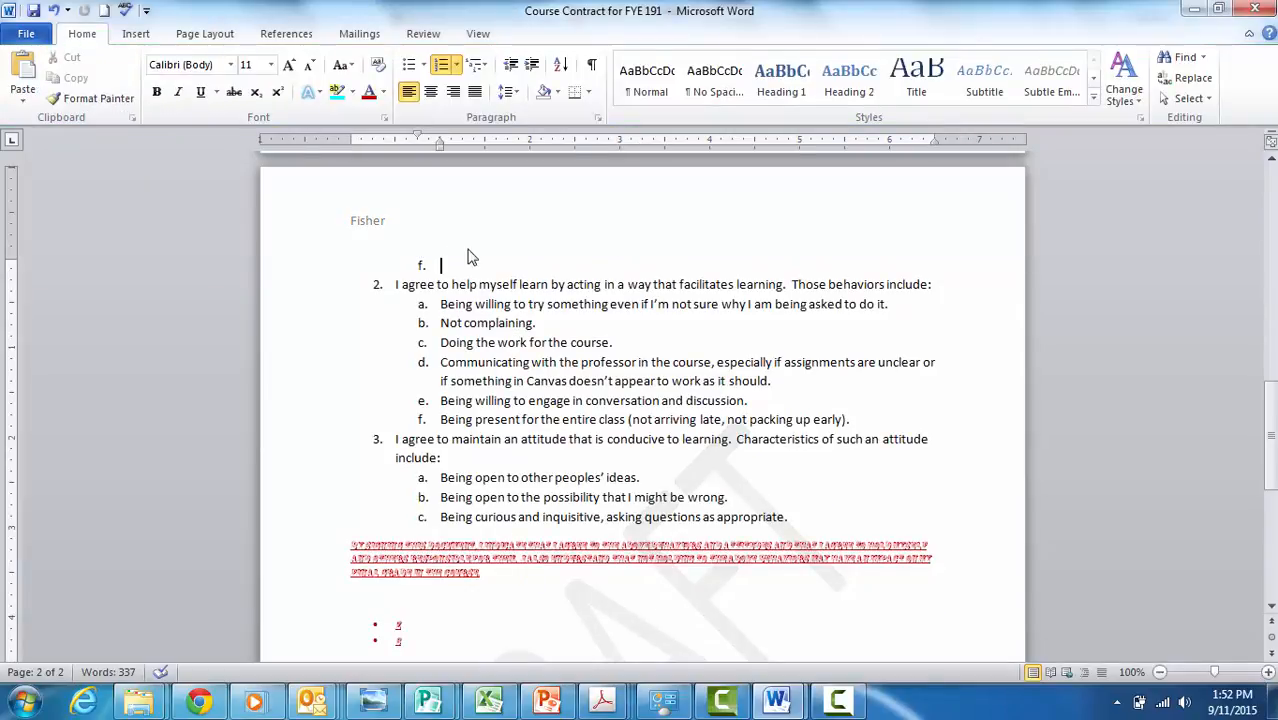
- Add blank lines after the last bullet, ending the list, and insert a 2x2 table there
click(519, 641)
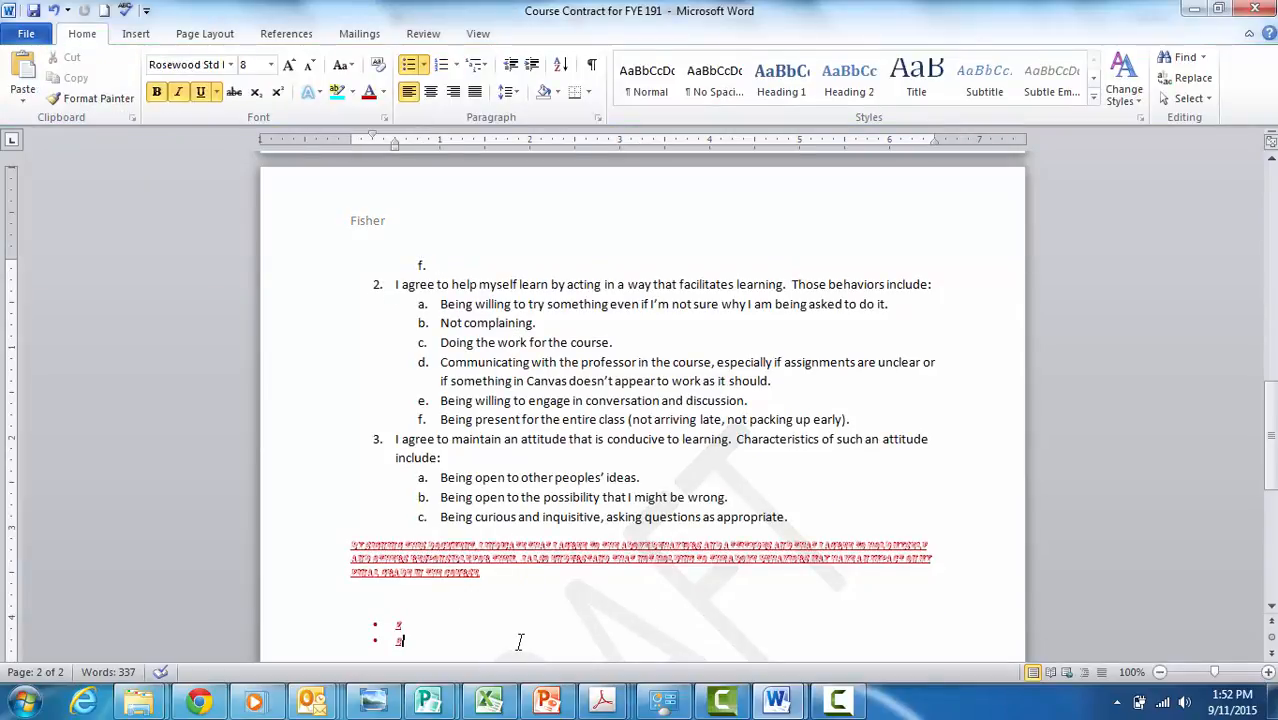
key(Return)
key(Return)
key(Return)
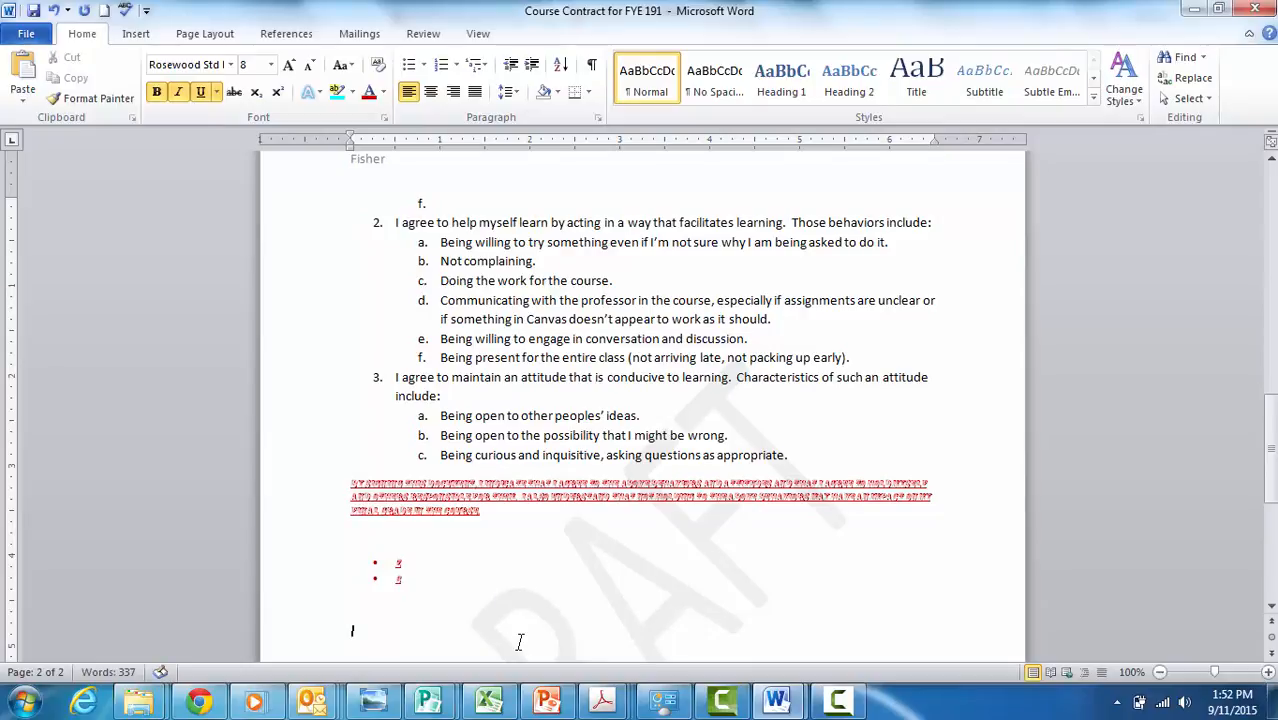
click(130, 36)
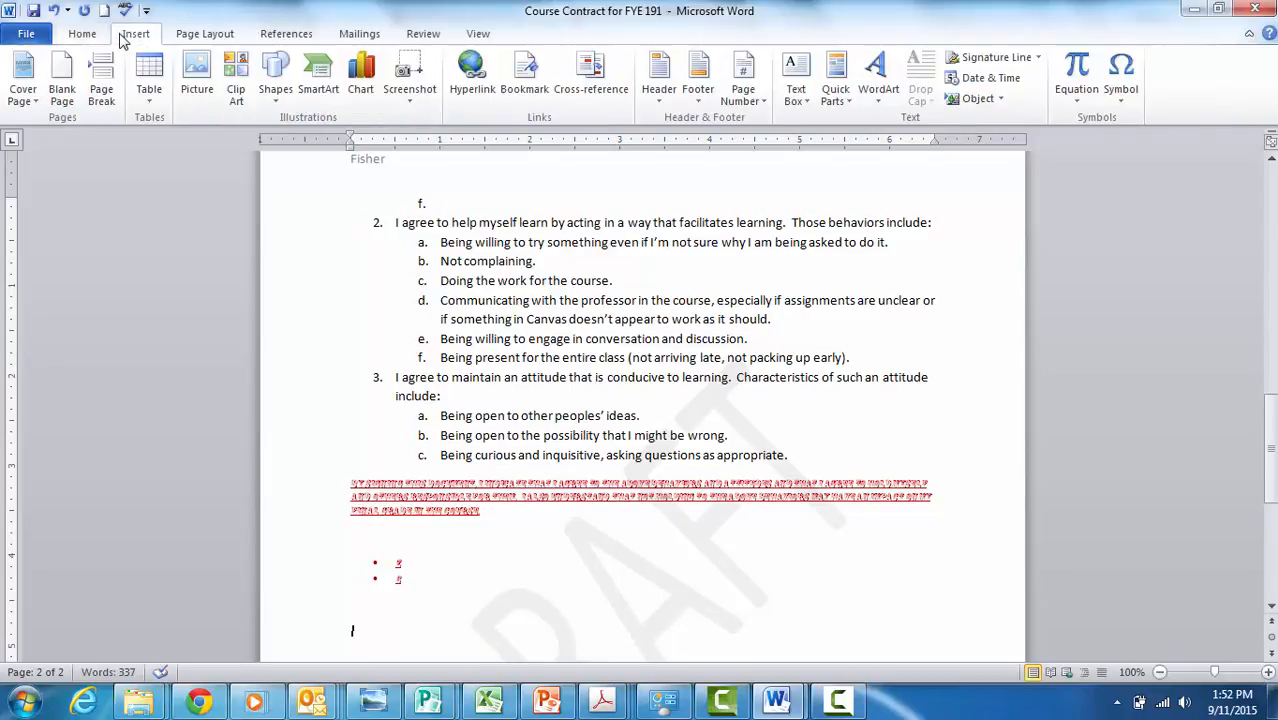
click(149, 82)
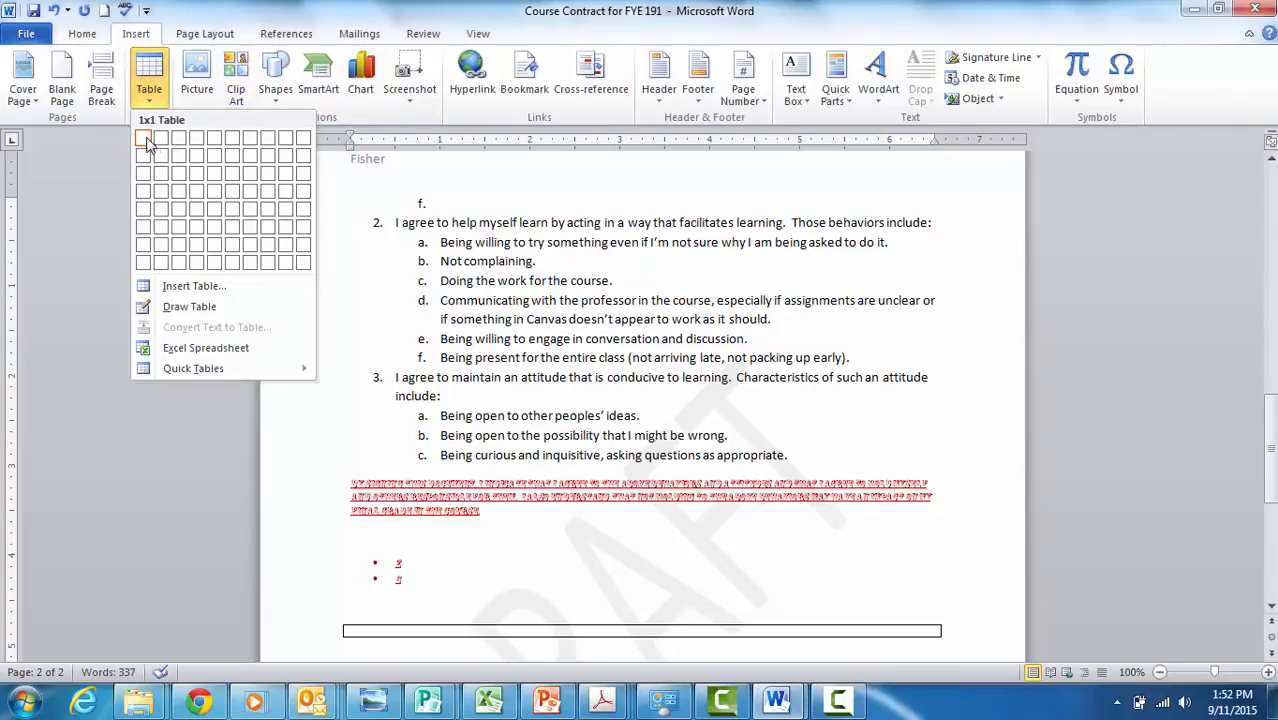
click(163, 157)
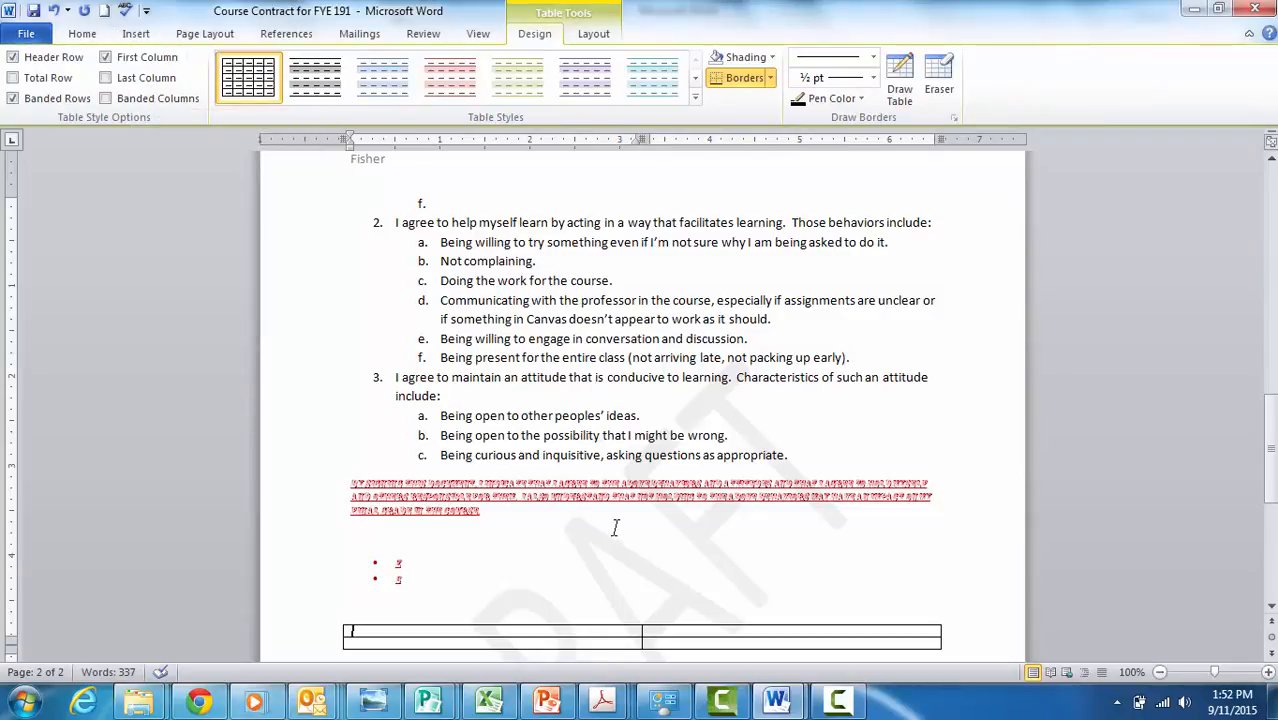
- Review the preset page margins without changing them and set the page orientation to Landscape
click(226, 34)
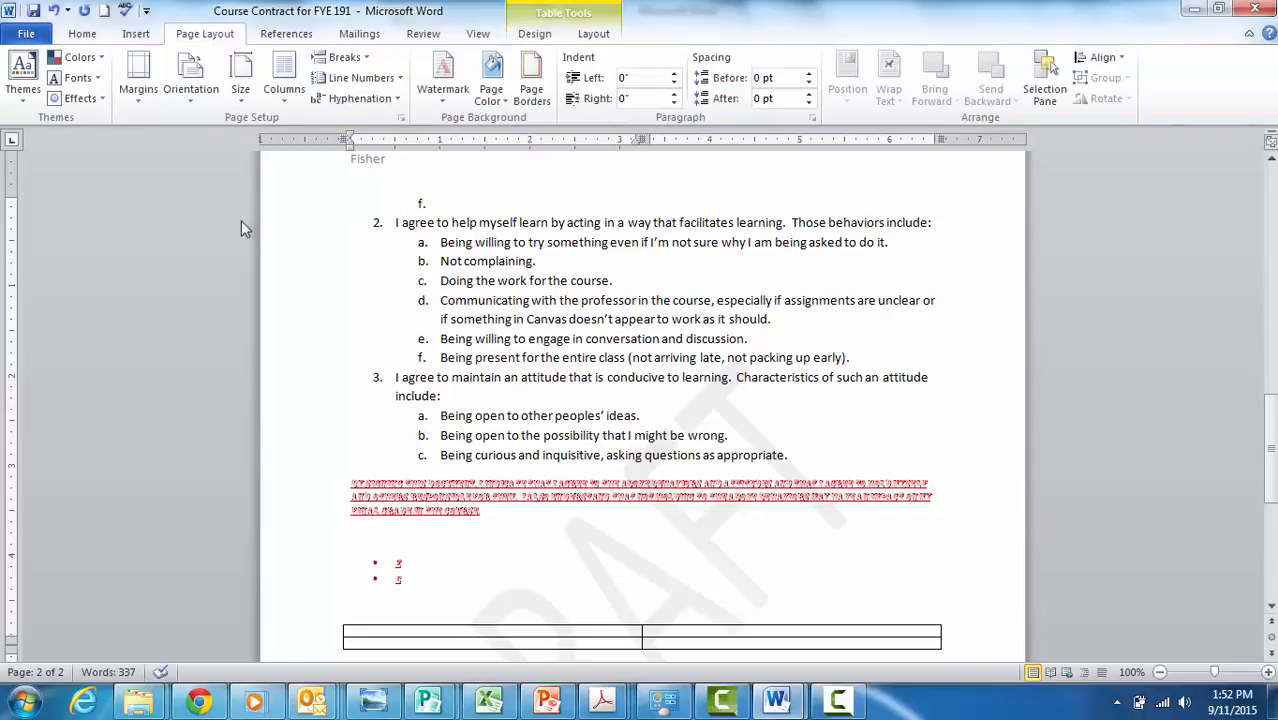
click(140, 95)
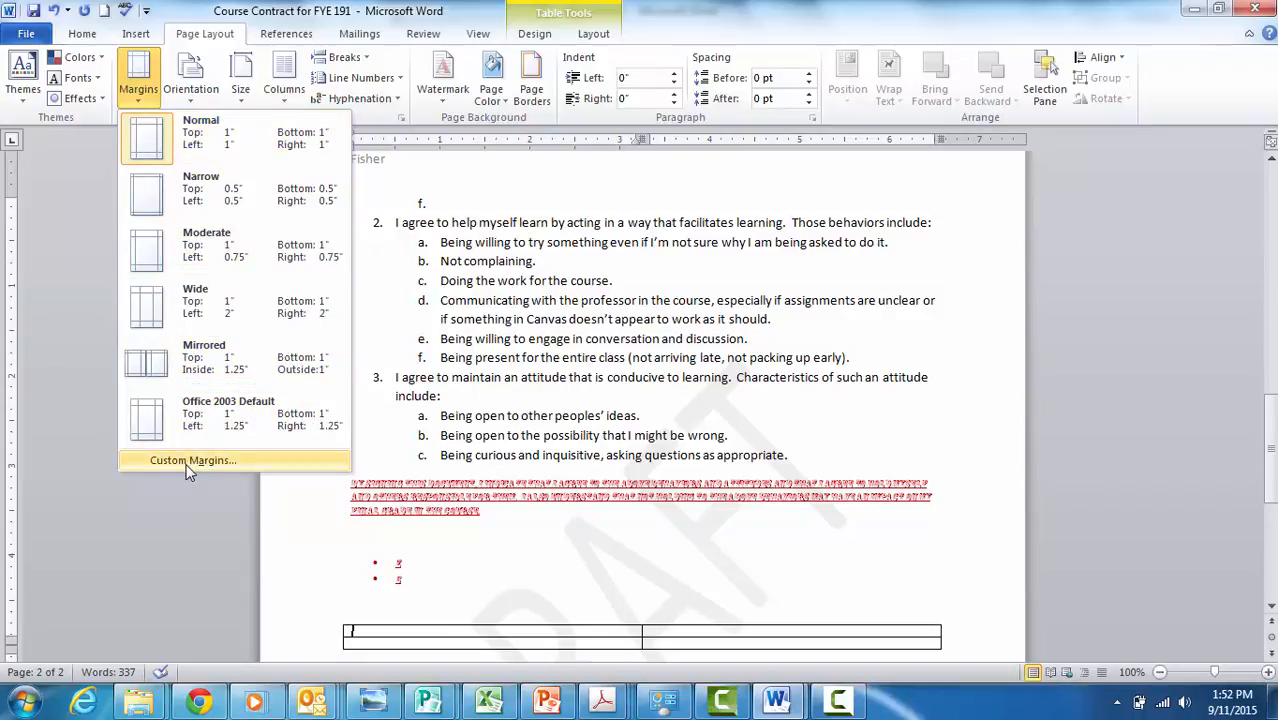
click(197, 63)
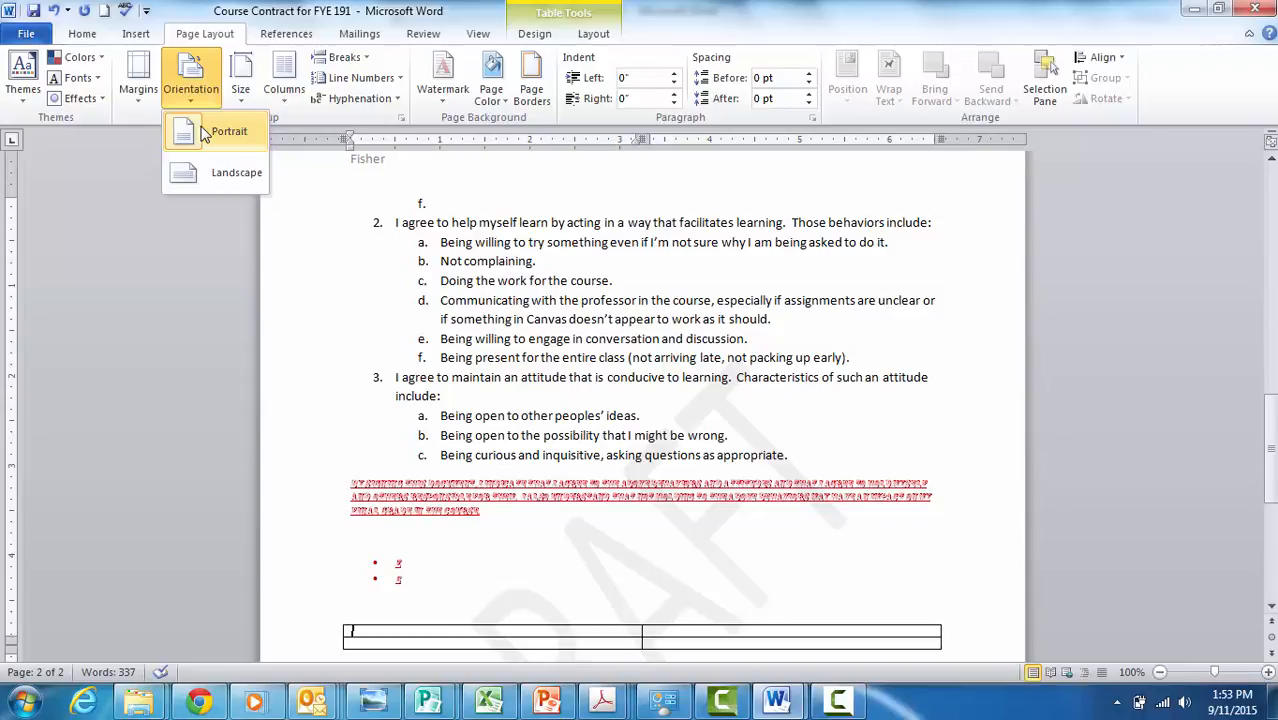
click(190, 178)
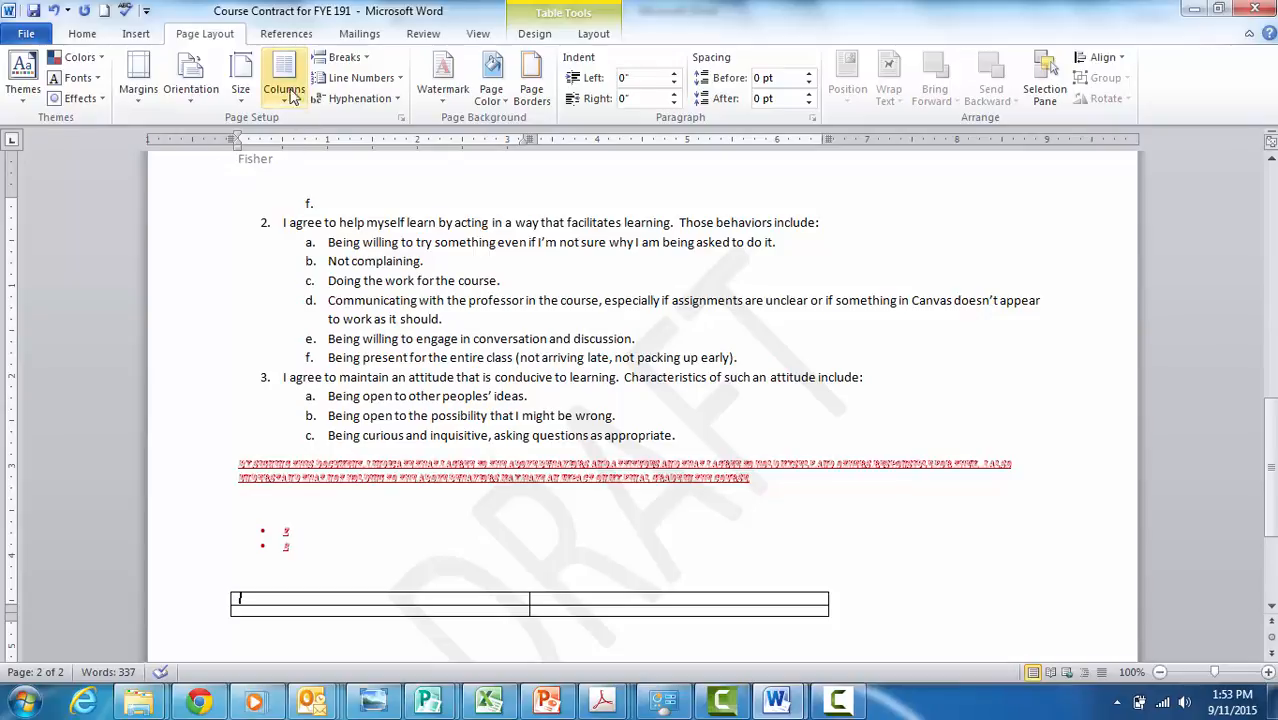
- Apply a Box page border to the whole document
click(150, 35)
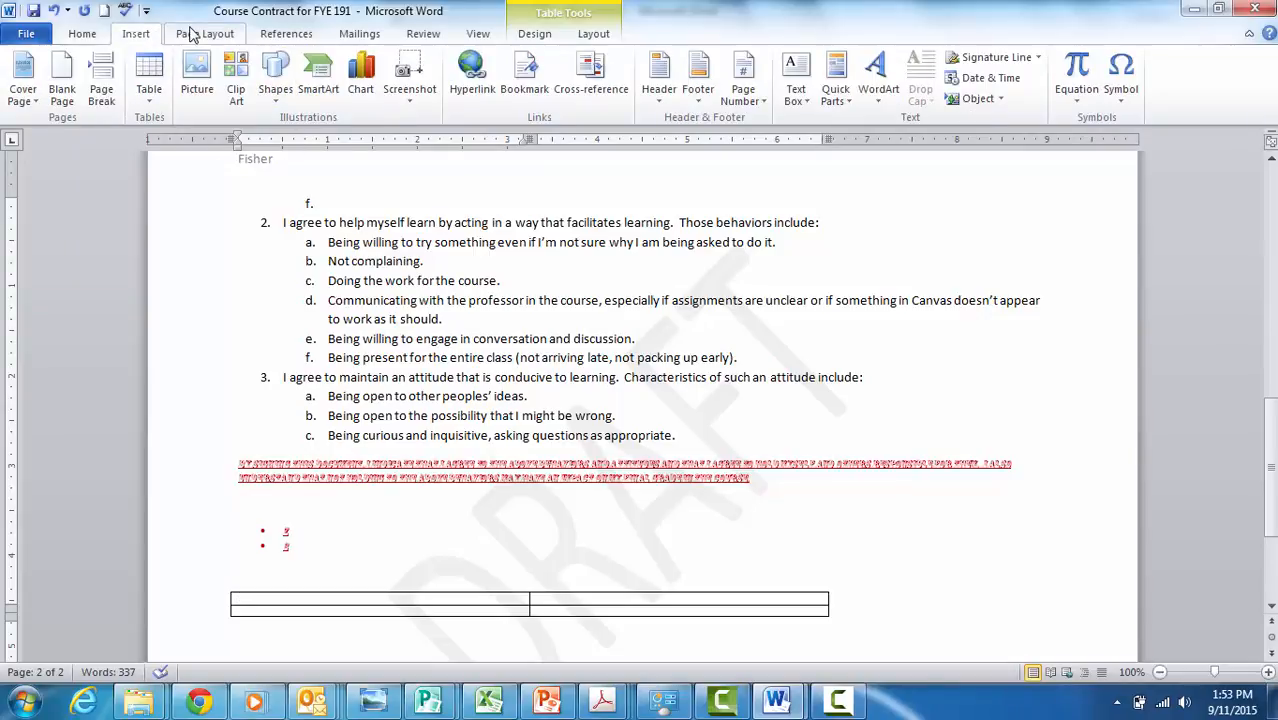
click(186, 34)
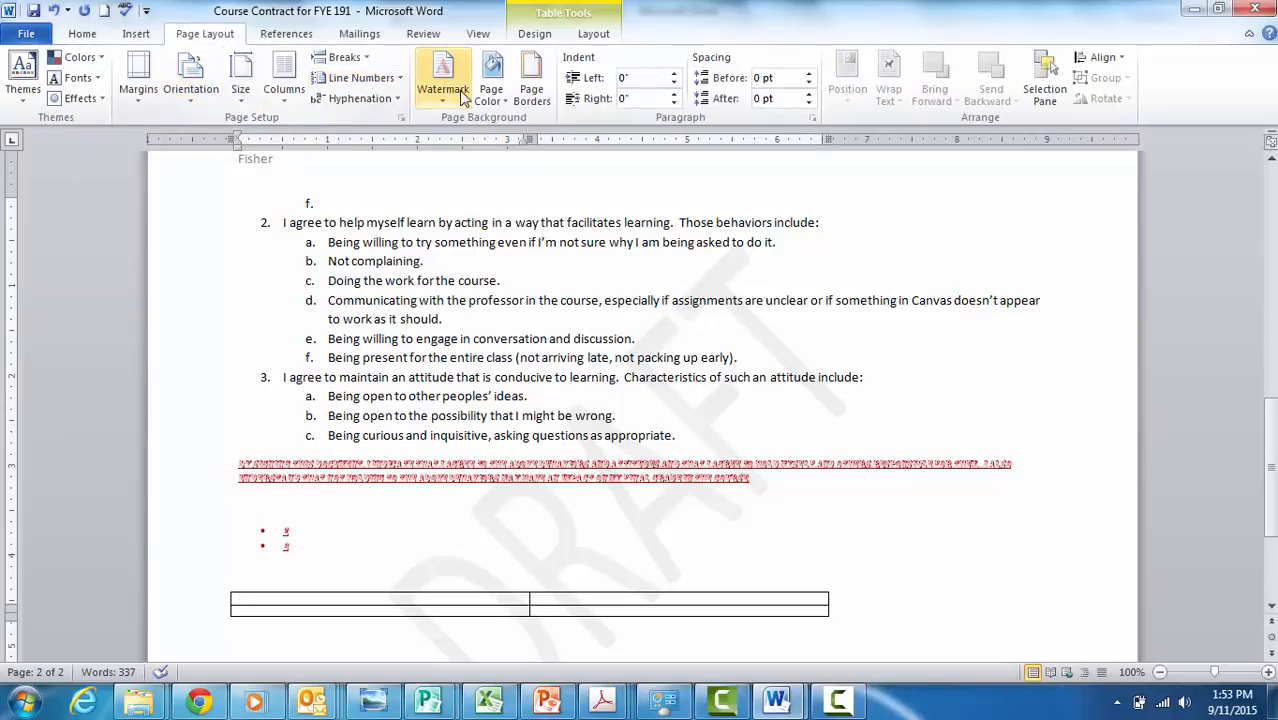
click(533, 80)
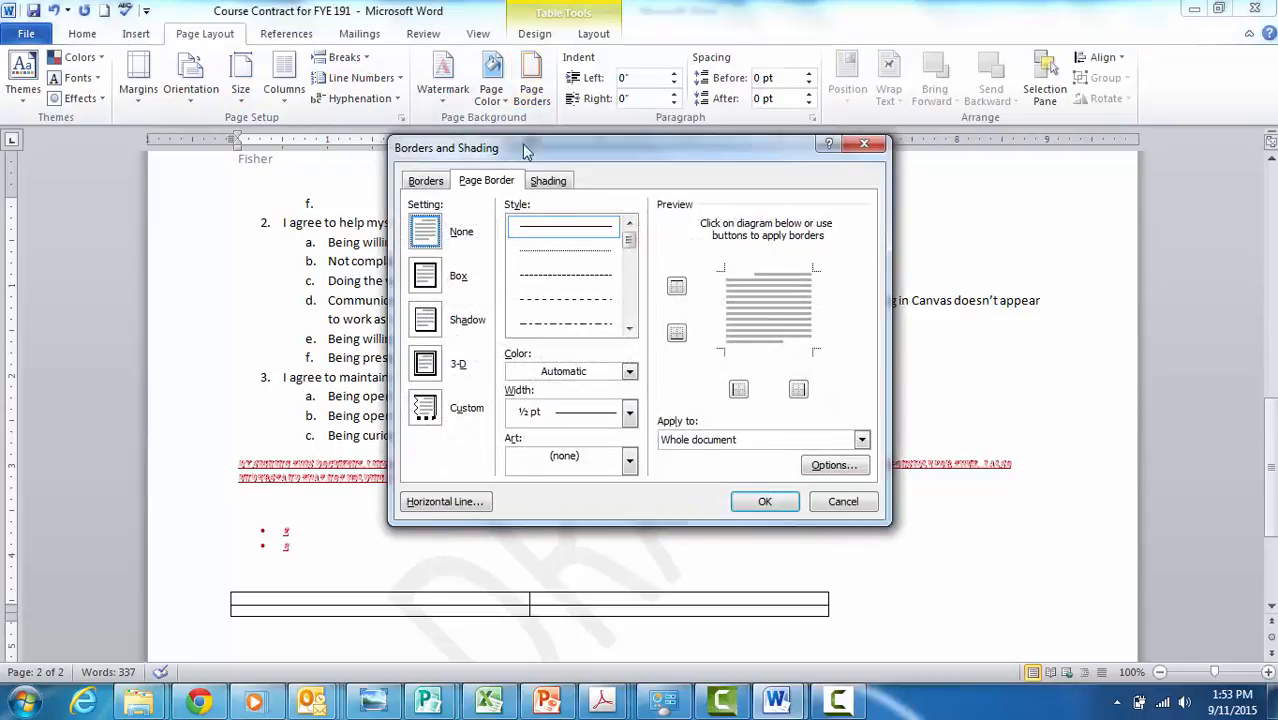
click(430, 280)
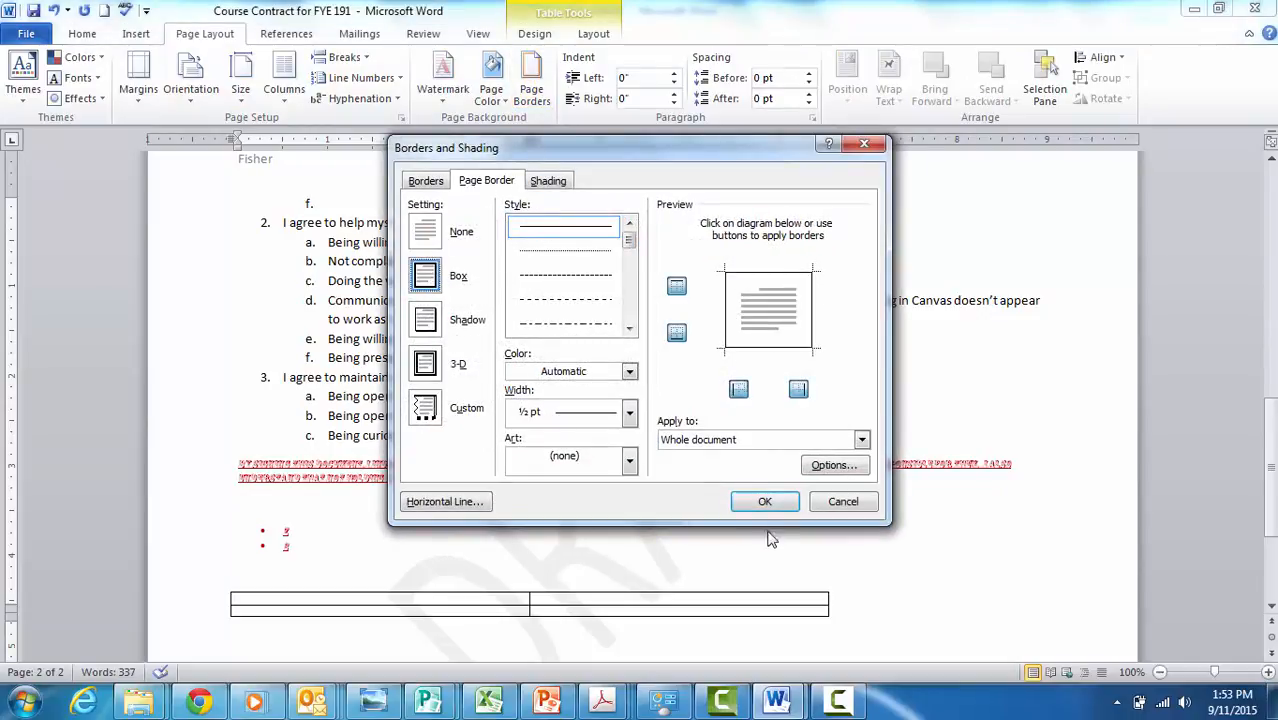
click(763, 501)
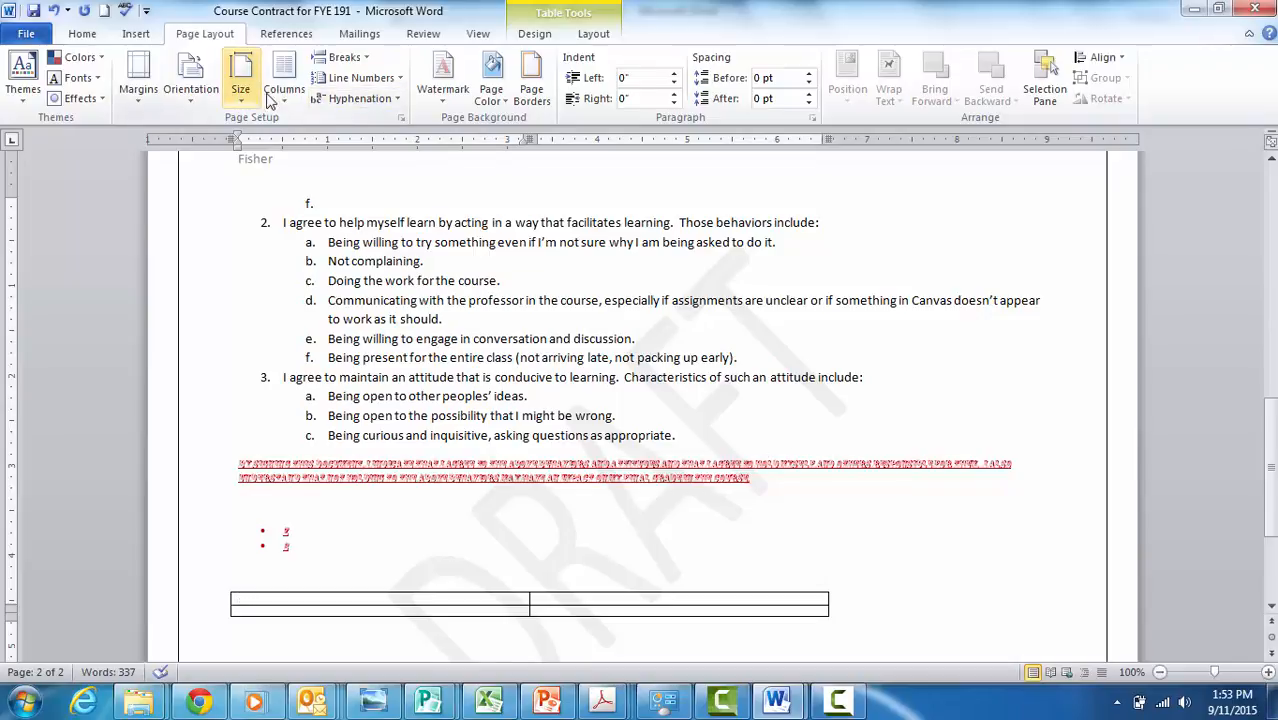
- Select the red closing paragraph and set its left indent to 5"
click(628, 79)
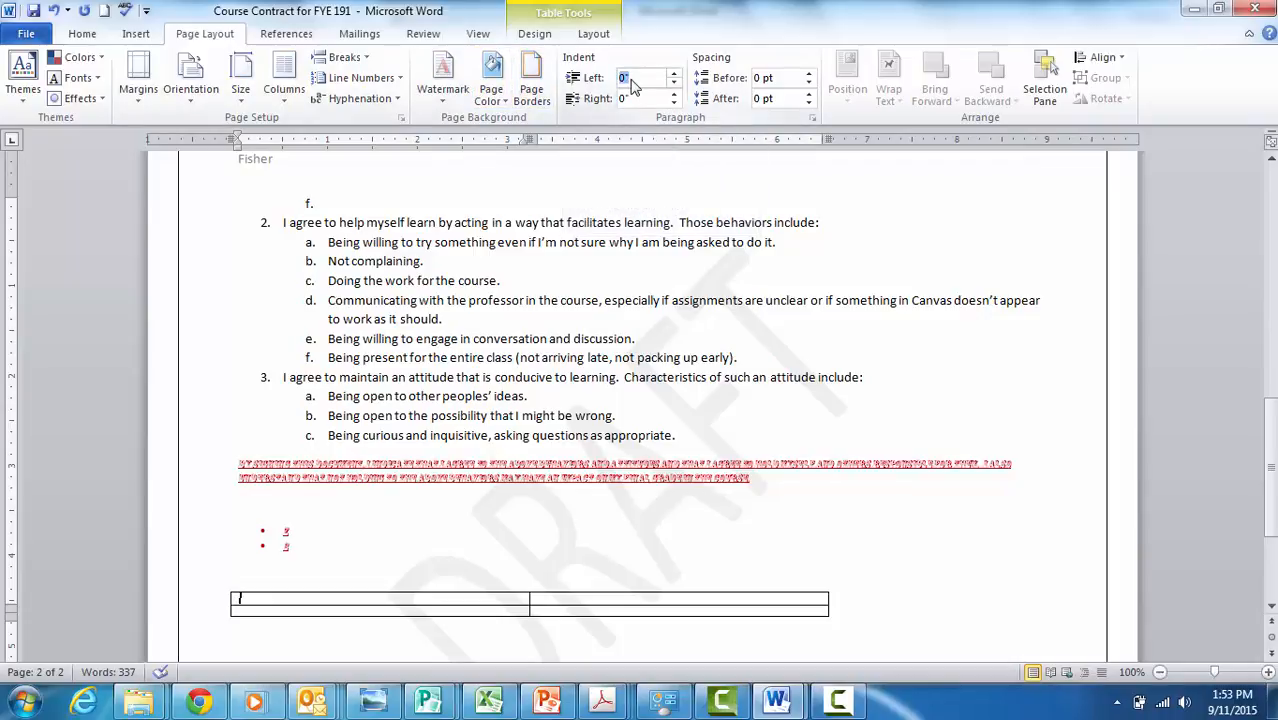
click(530, 319)
click(285, 222)
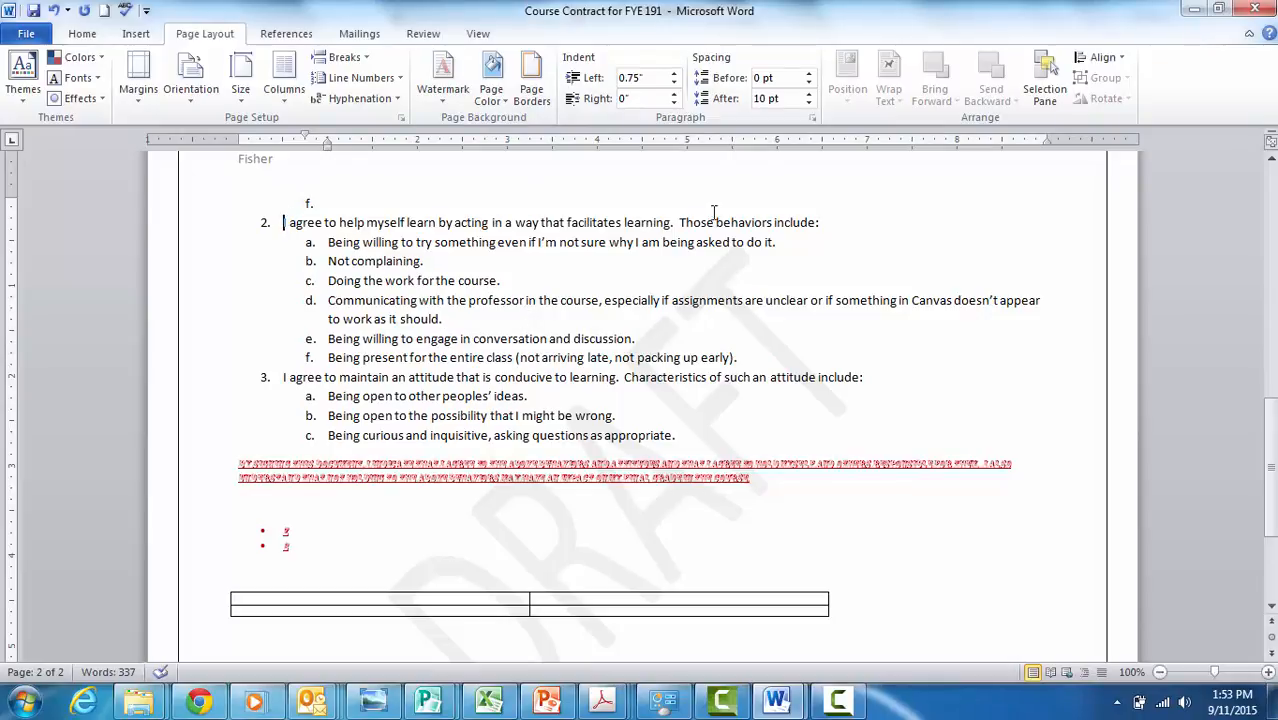
shift+click(830, 224)
click(904, 438)
click(782, 480)
drag(782, 480, 202, 463)
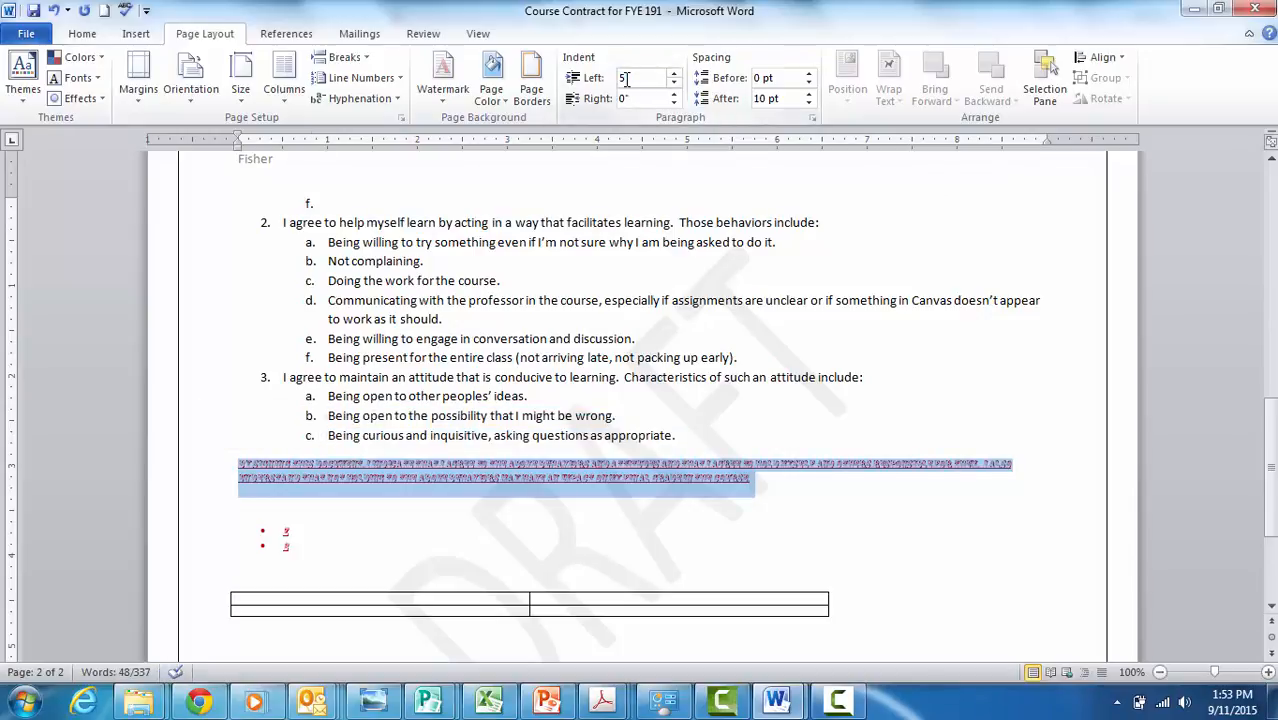
key(Return)
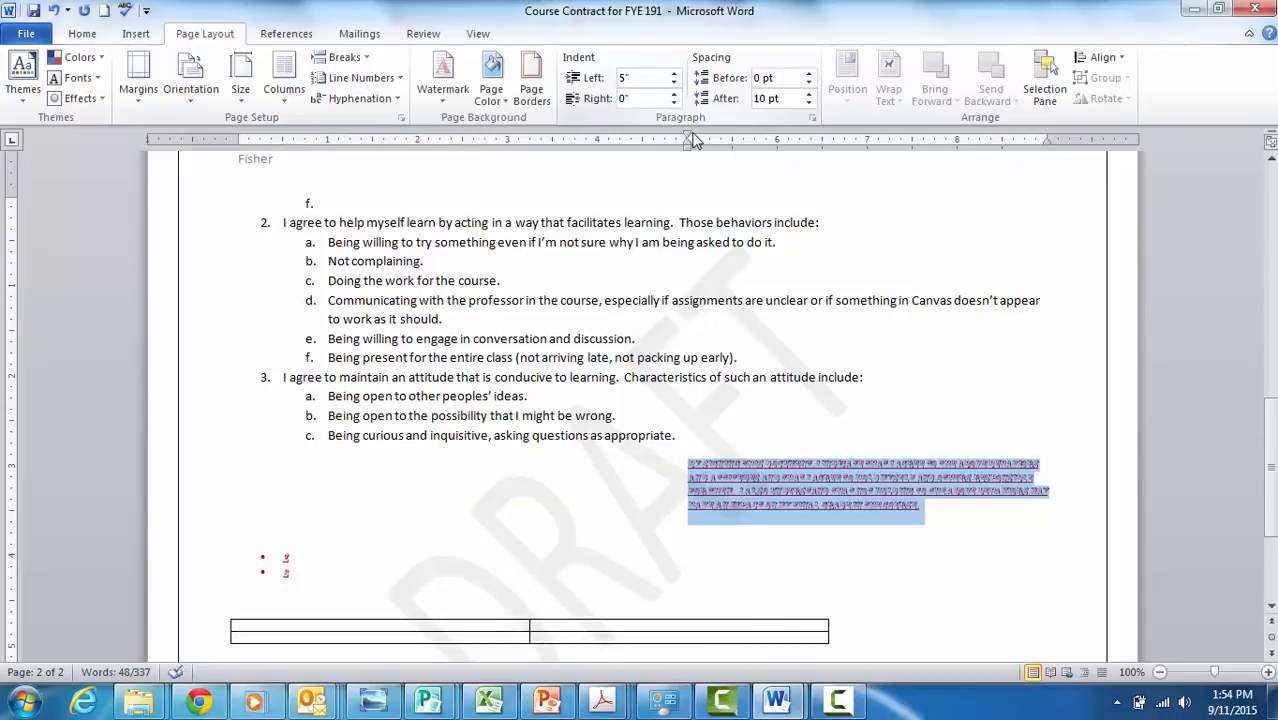
- Set the closing paragraph's left indent to 0.5" and look at its before and after spacing values without changing them
click(625, 77)
key(Return)
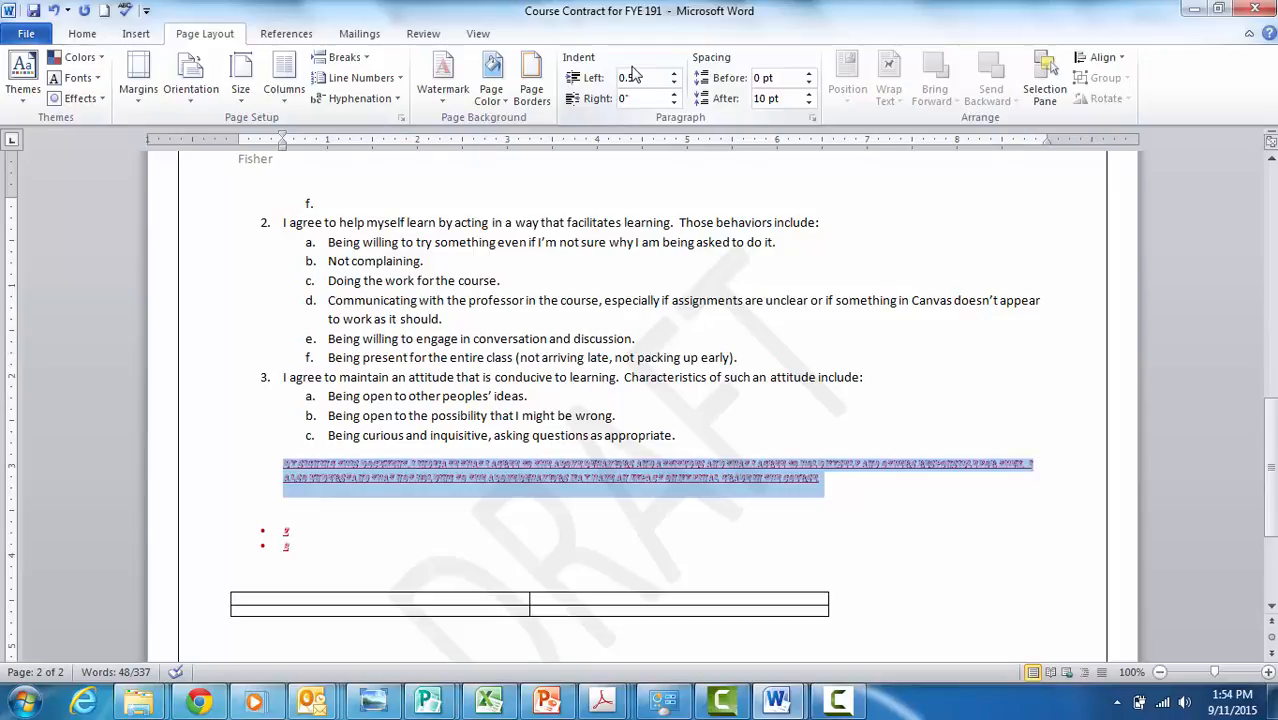
click(776, 78)
click(781, 97)
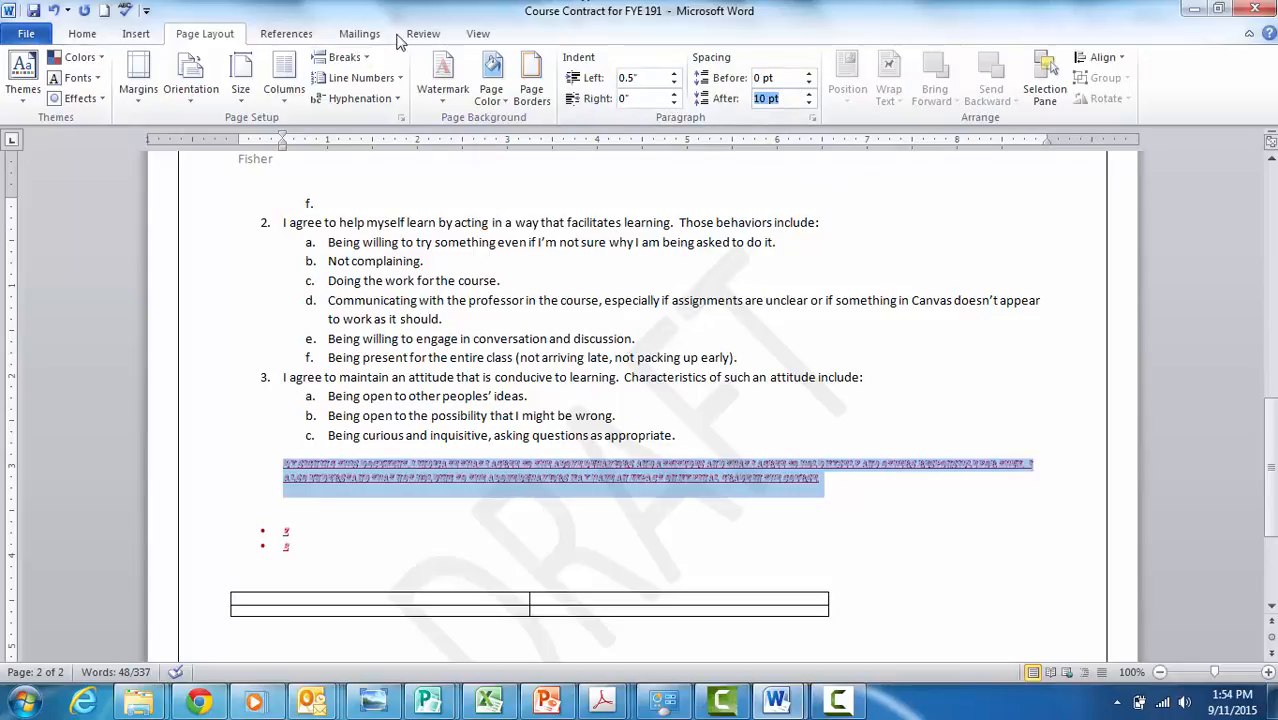
- Run the spelling and grammar check on the selected closing paragraph and continue it through the rest of the document
click(292, 40)
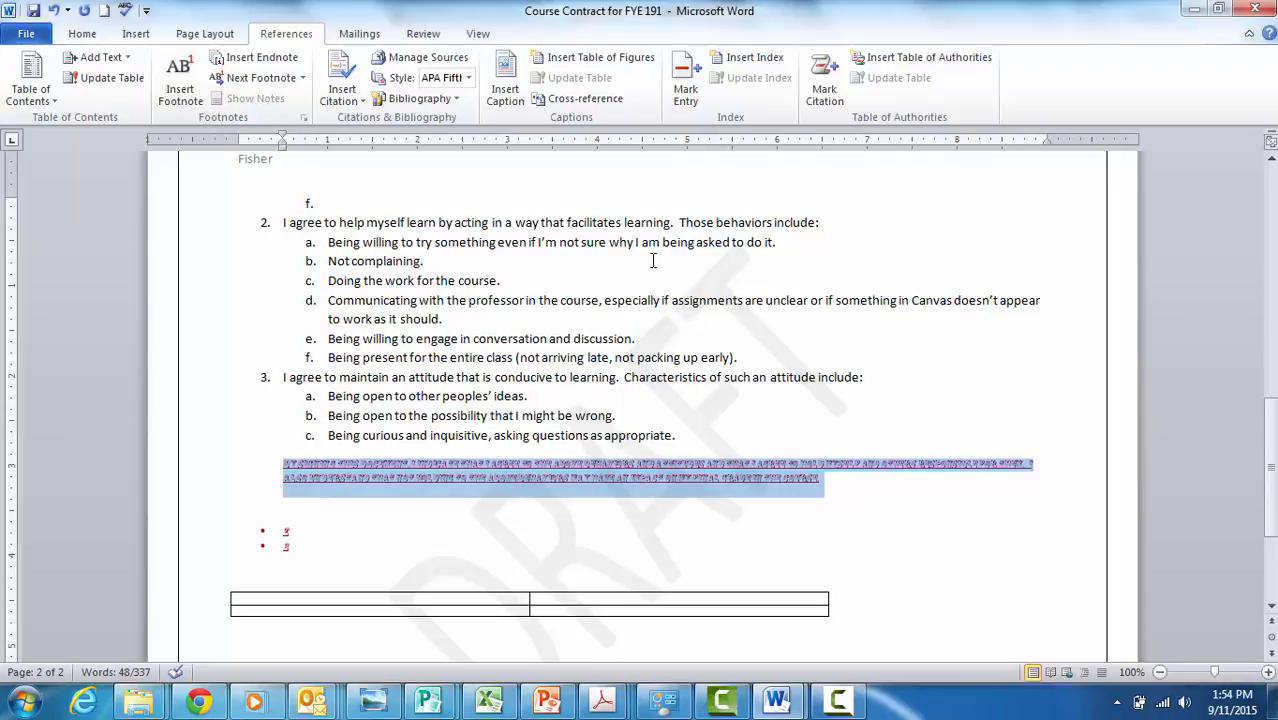
click(422, 34)
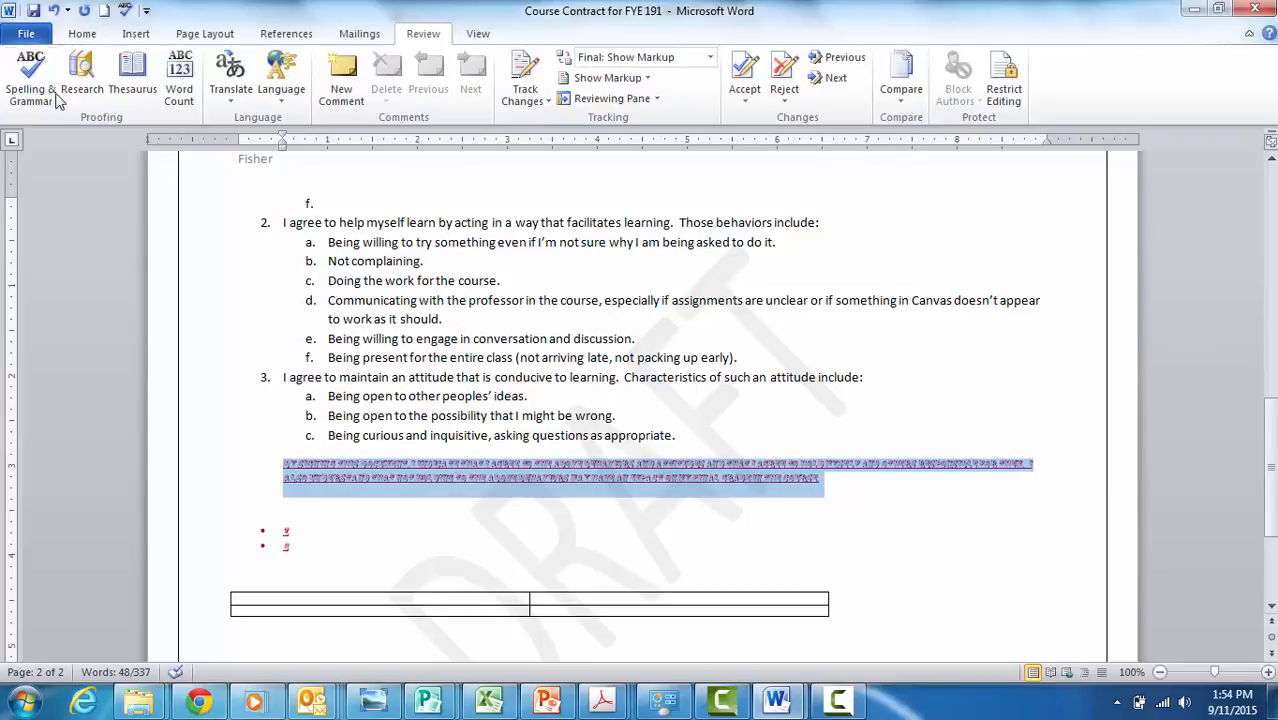
click(30, 75)
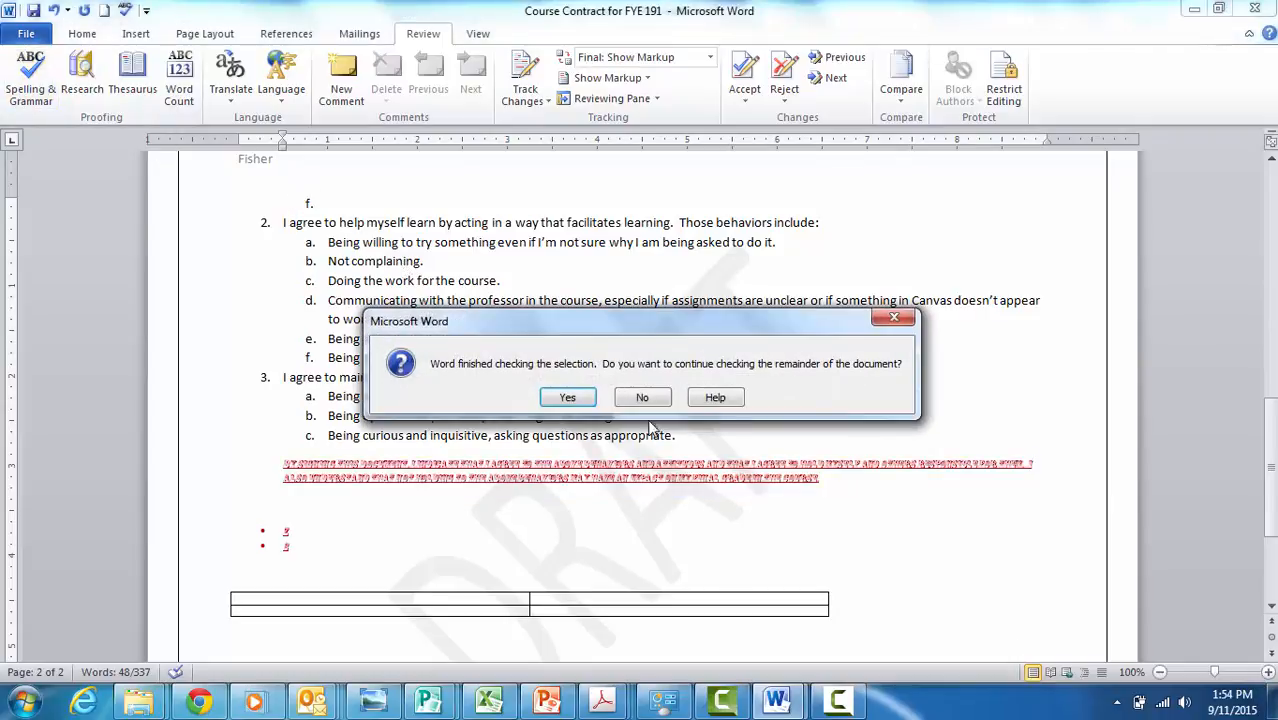
click(549, 404)
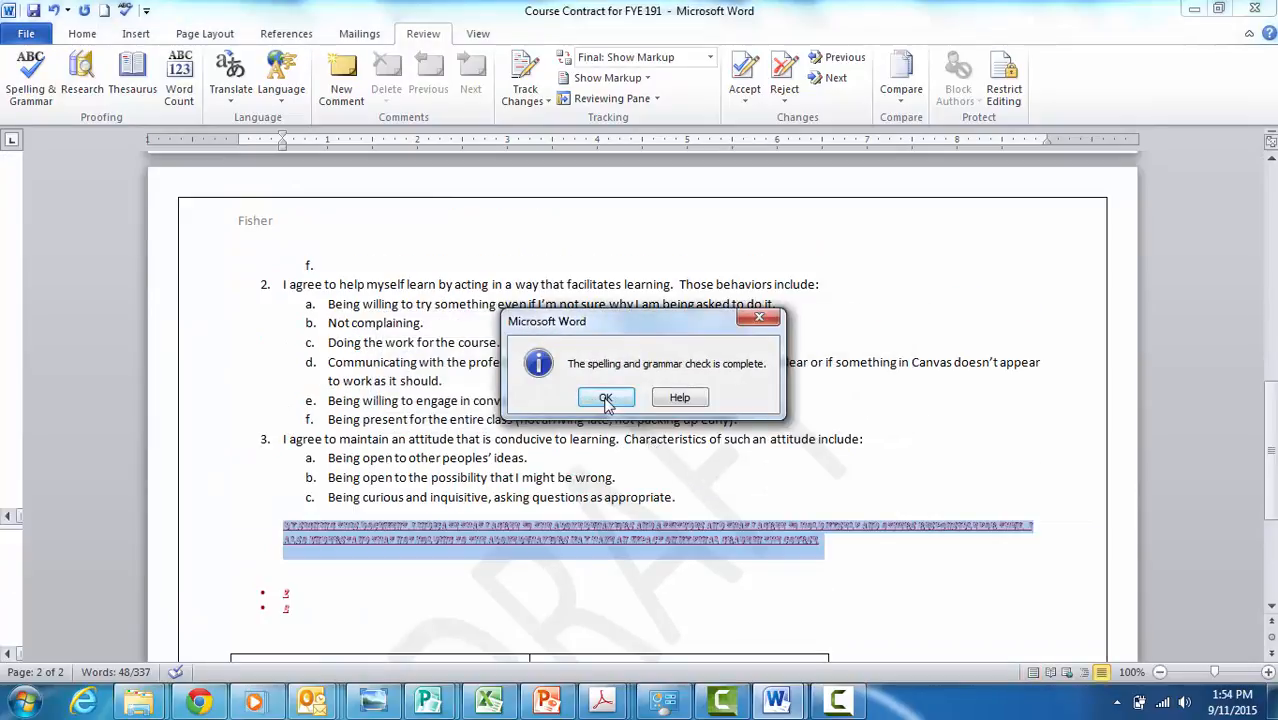
click(606, 398)
click(764, 428)
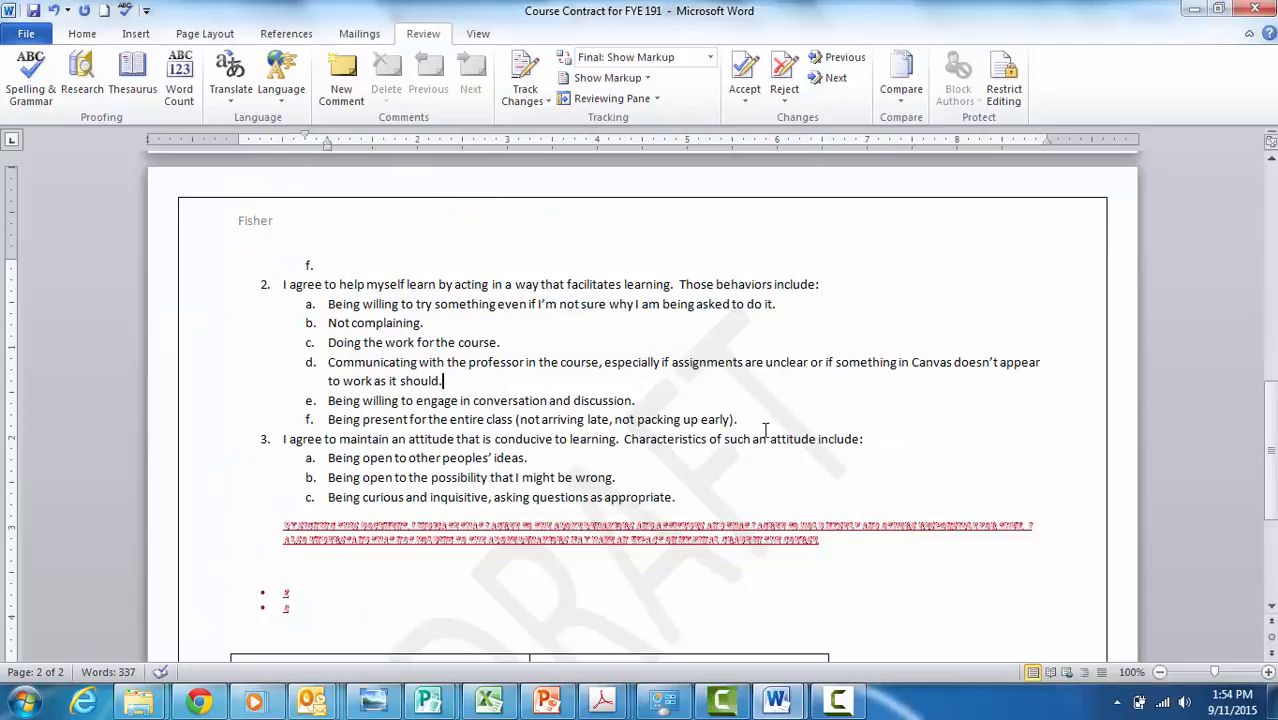
- Look up thesaurus synonyms for the word "purpose" in the opening sentence of the Purpose paragraph
drag(1270, 455, 1254, 215)
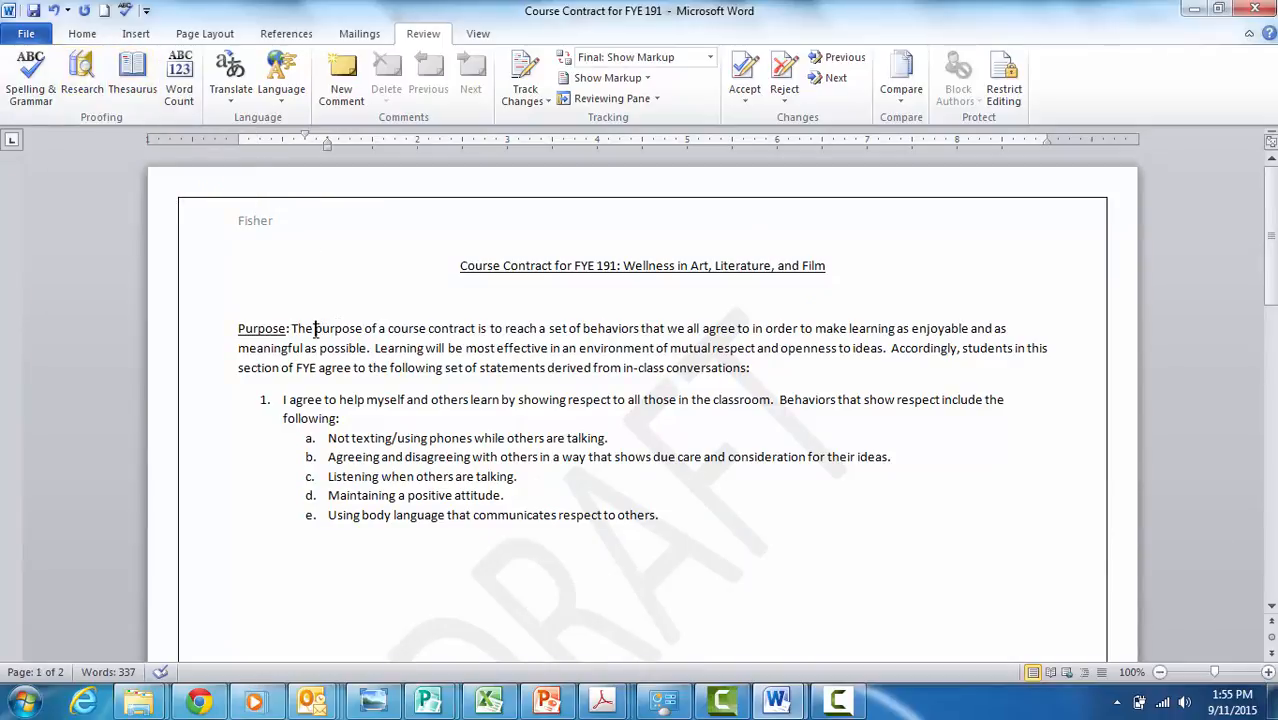
drag(315, 328, 360, 330)
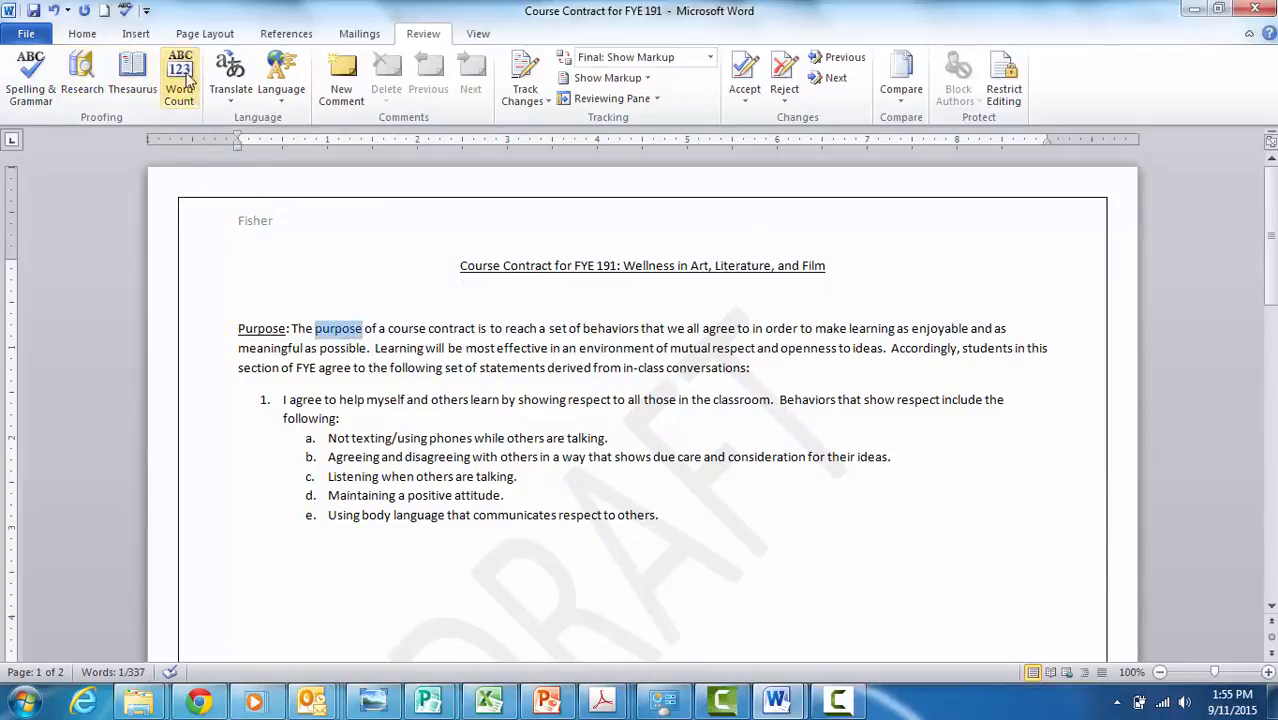
click(132, 78)
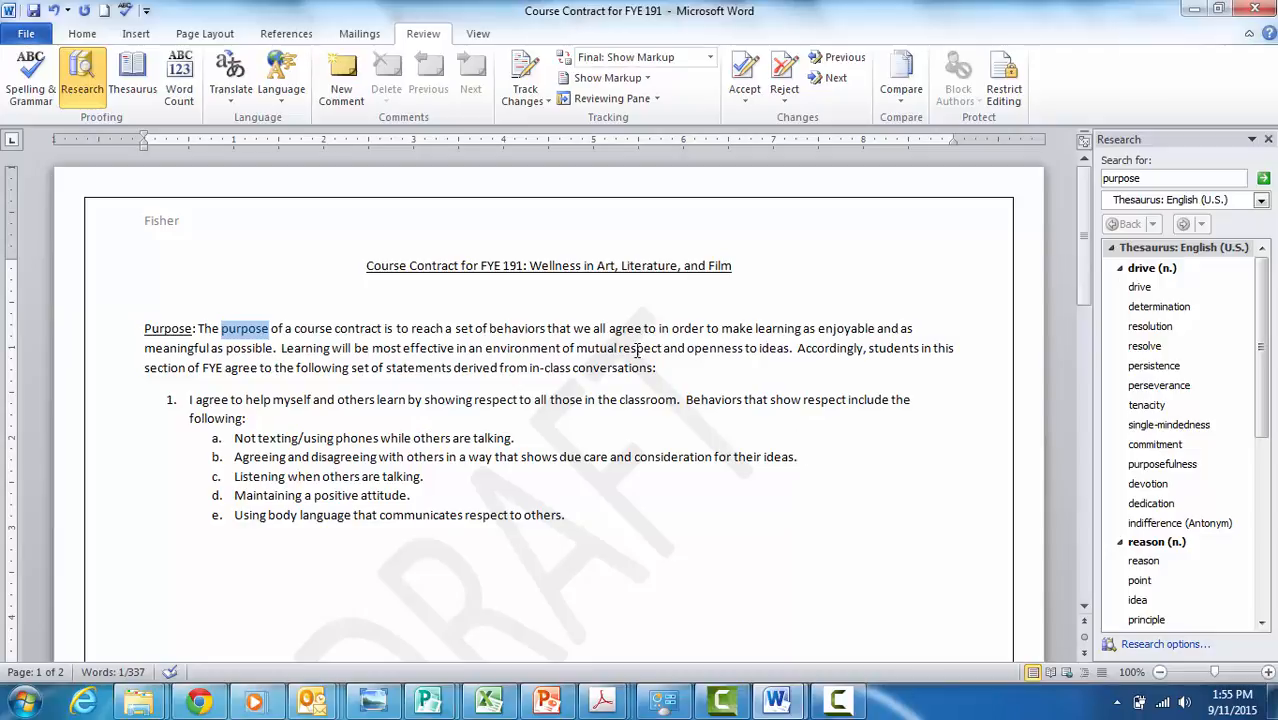
click(597, 399)
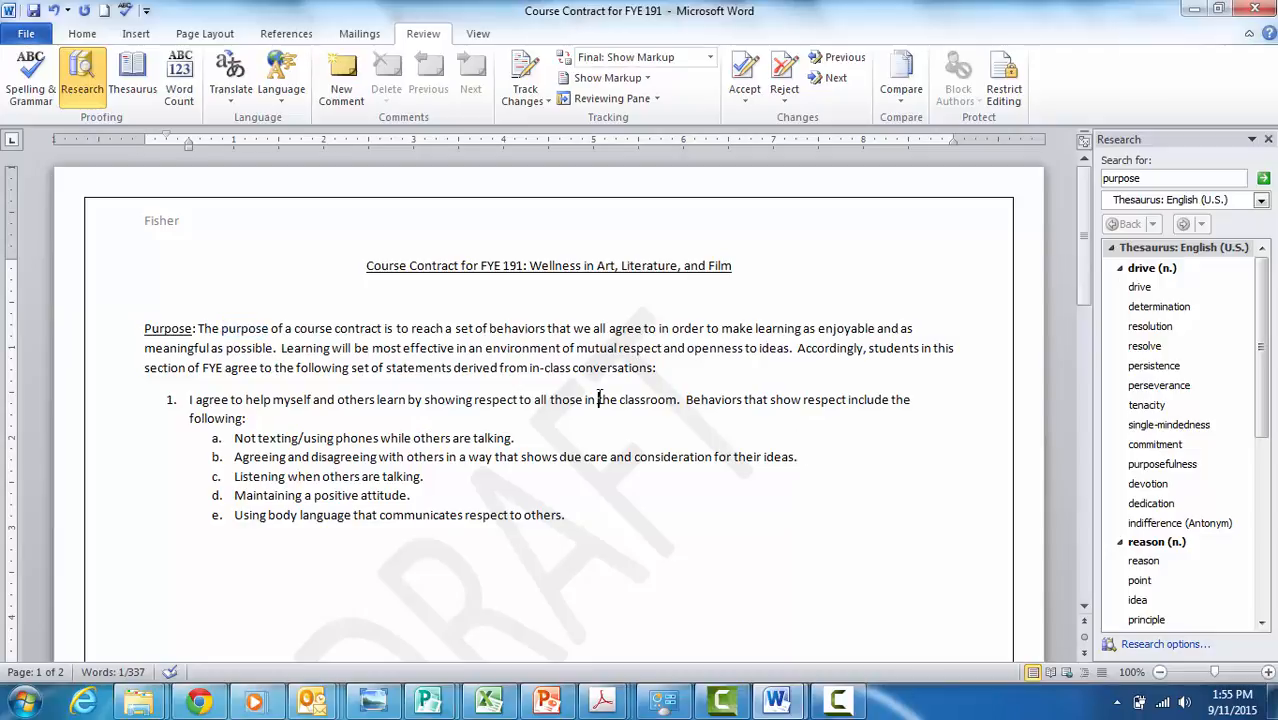
- Check the word count of the whole document and of the Purpose paragraph alone
click(190, 91)
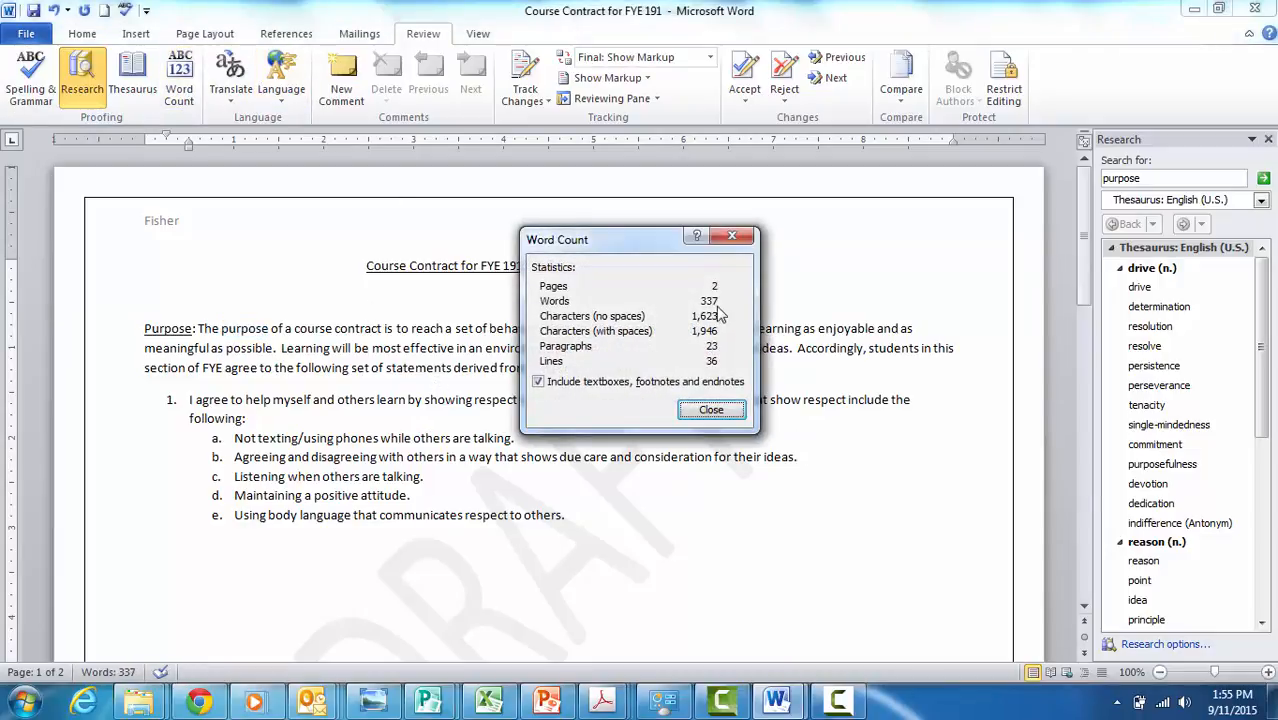
click(708, 410)
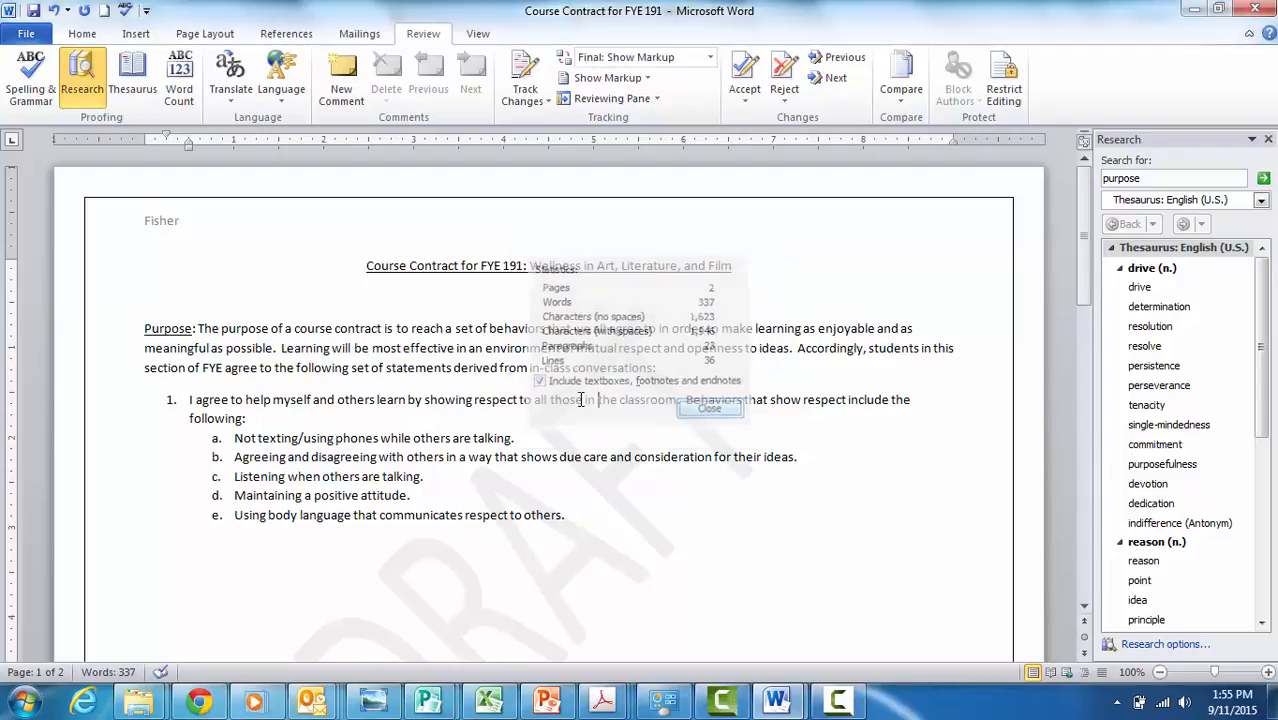
drag(674, 369, 55, 329)
click(179, 85)
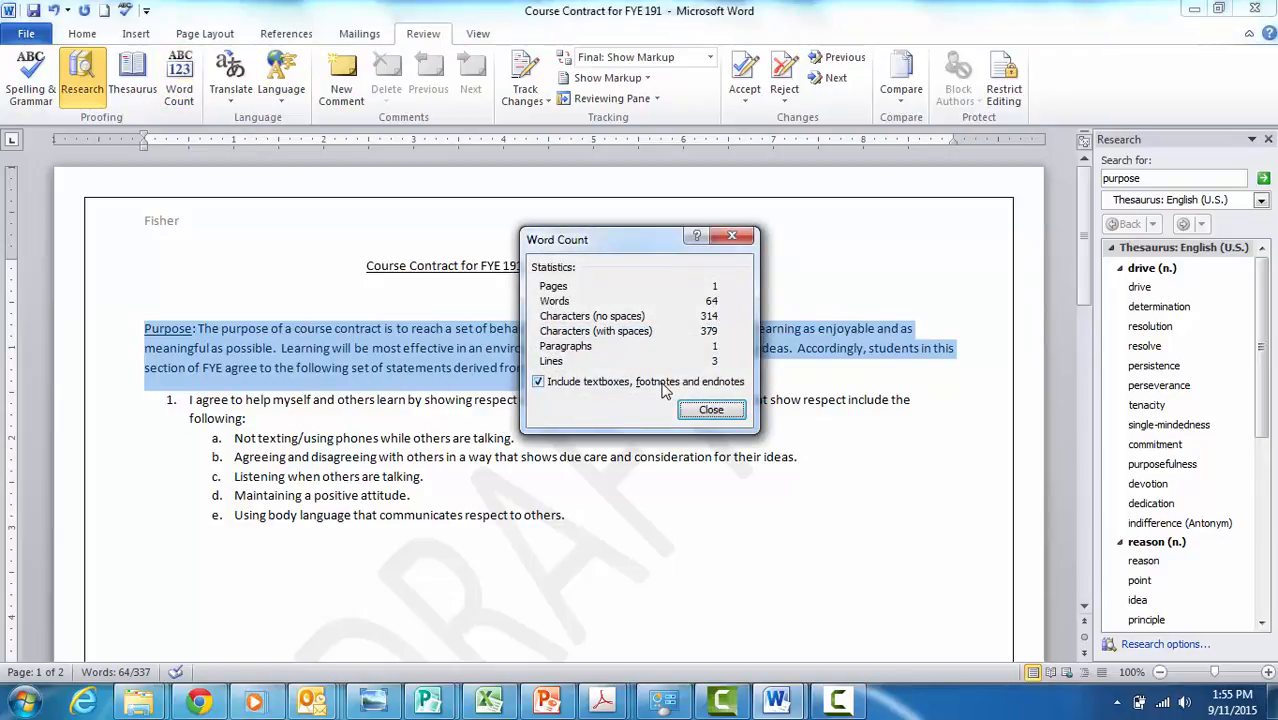
click(711, 410)
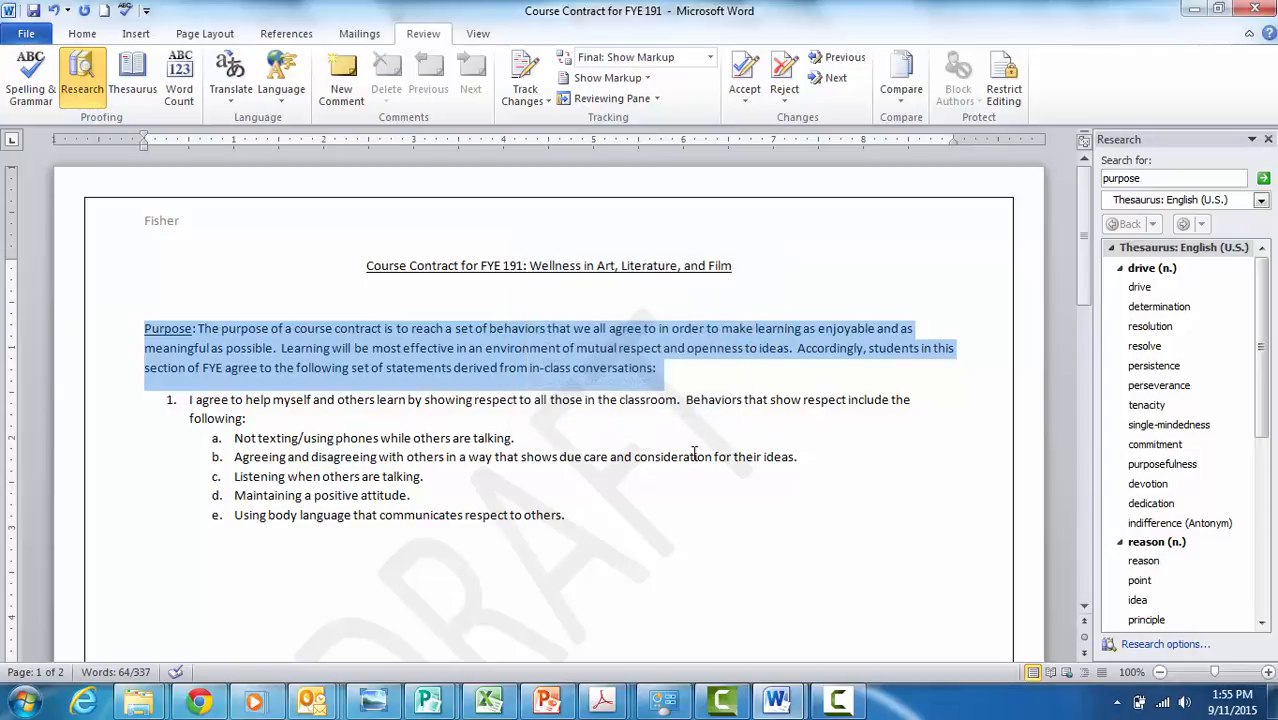
click(688, 489)
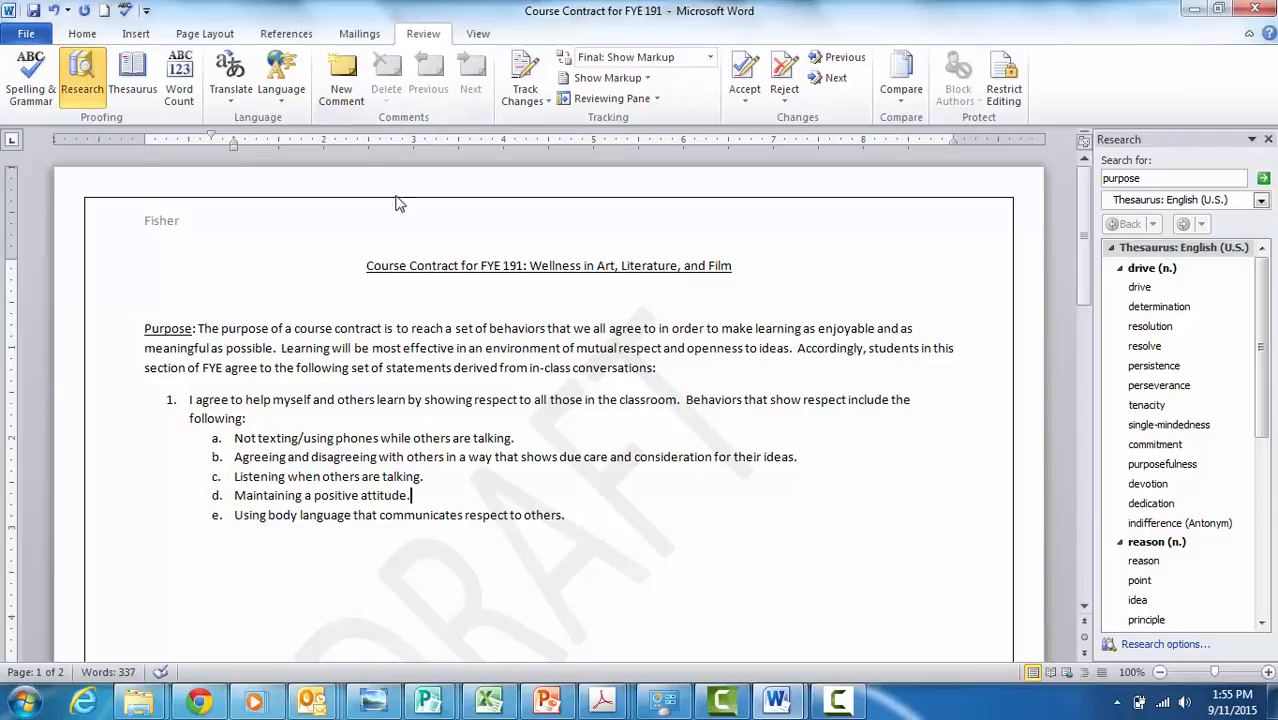
- Open the page header for editing and look at the available header designs and the option to remove the header
double_click(185, 218)
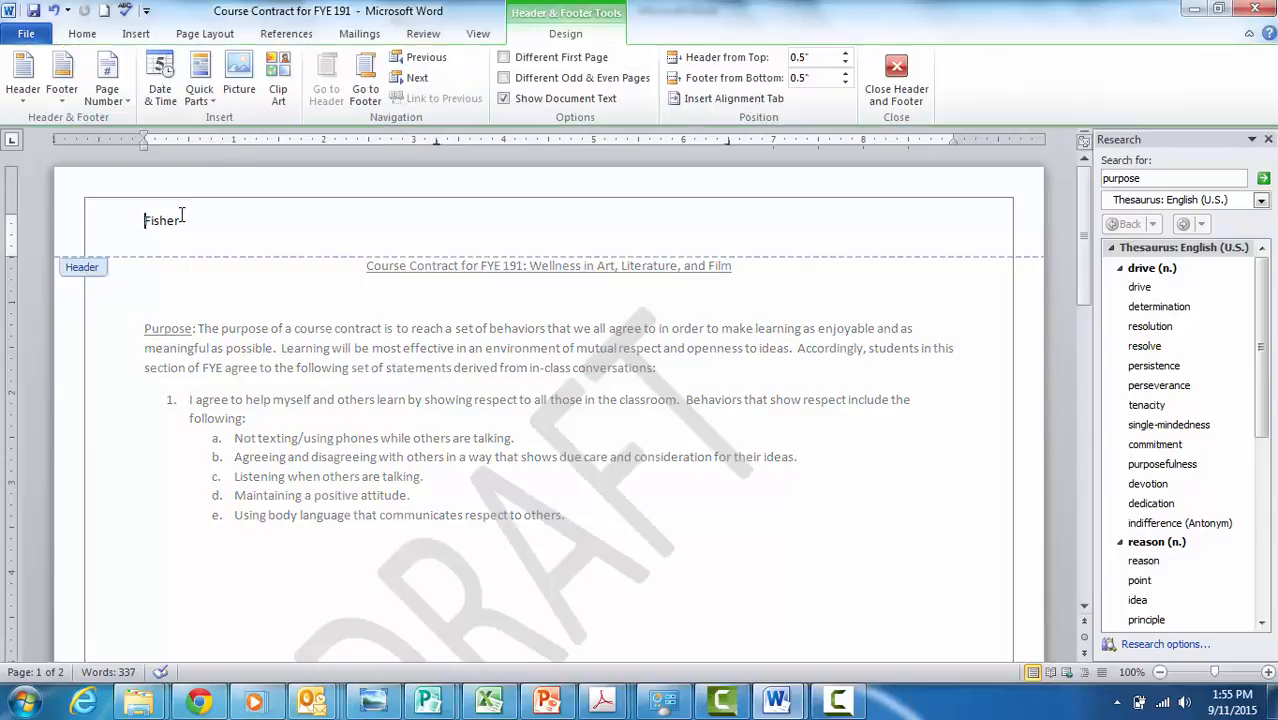
click(100, 214)
click(136, 33)
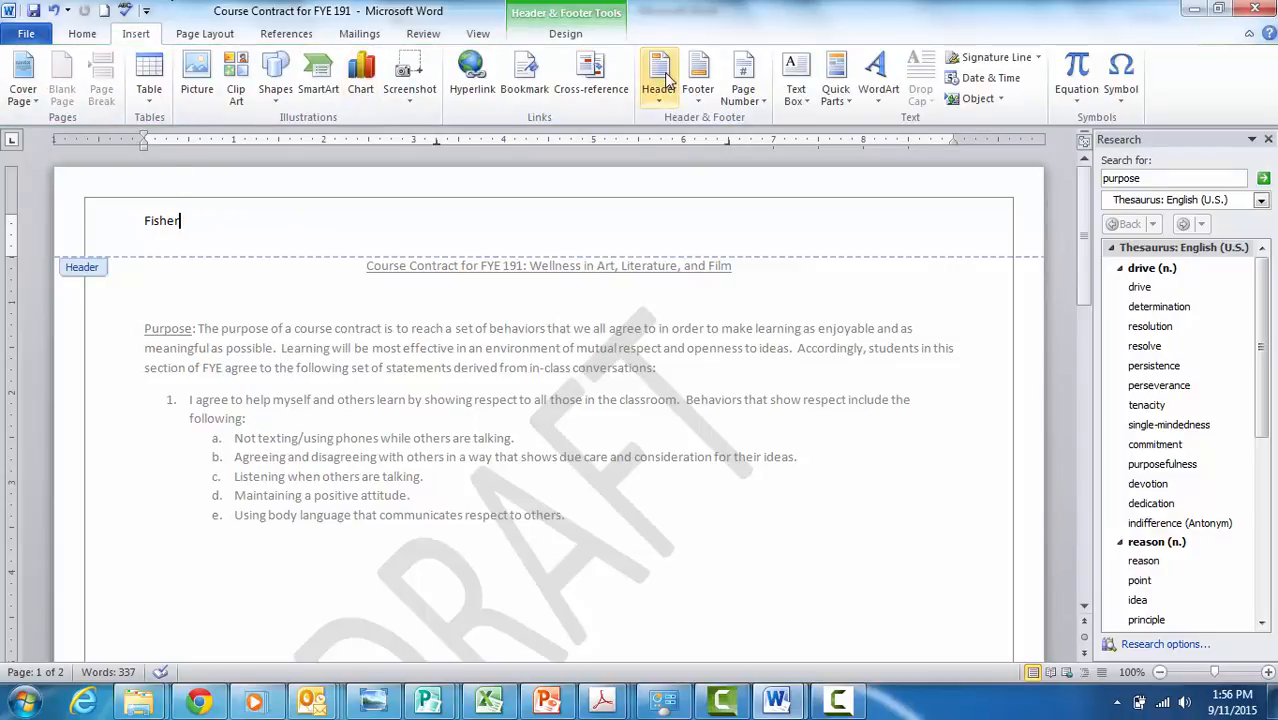
click(564, 24)
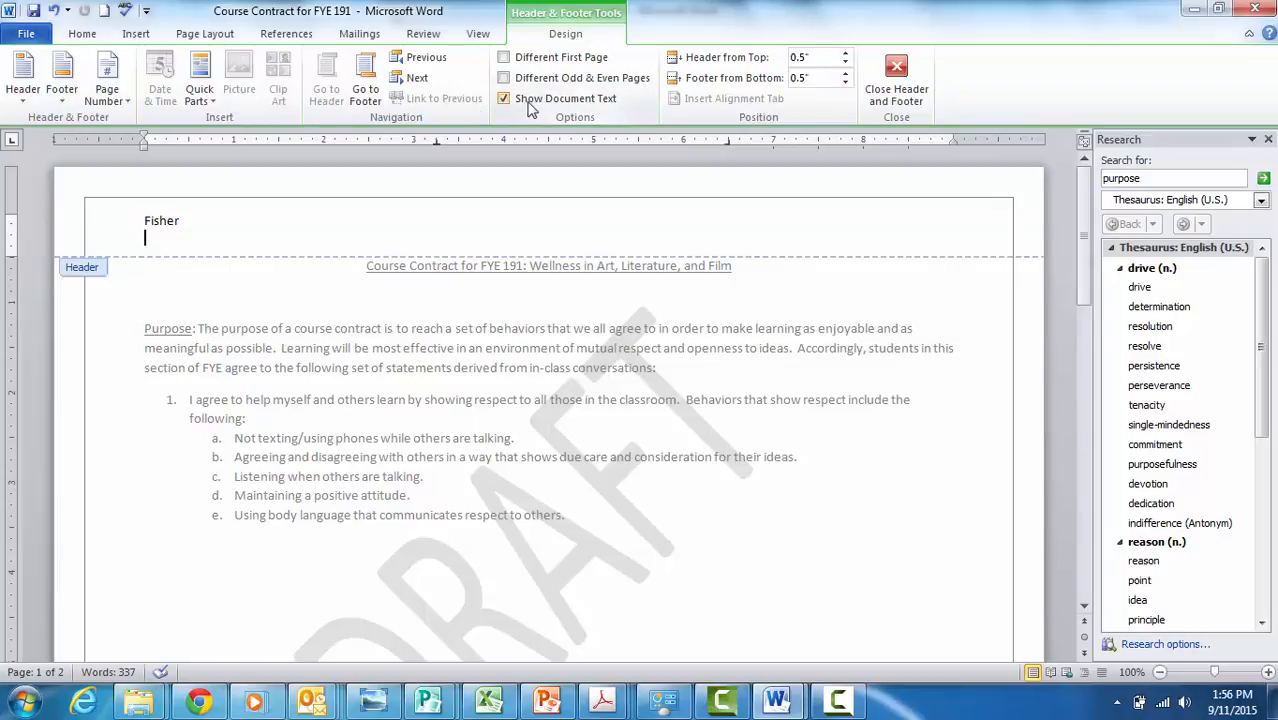
click(24, 90)
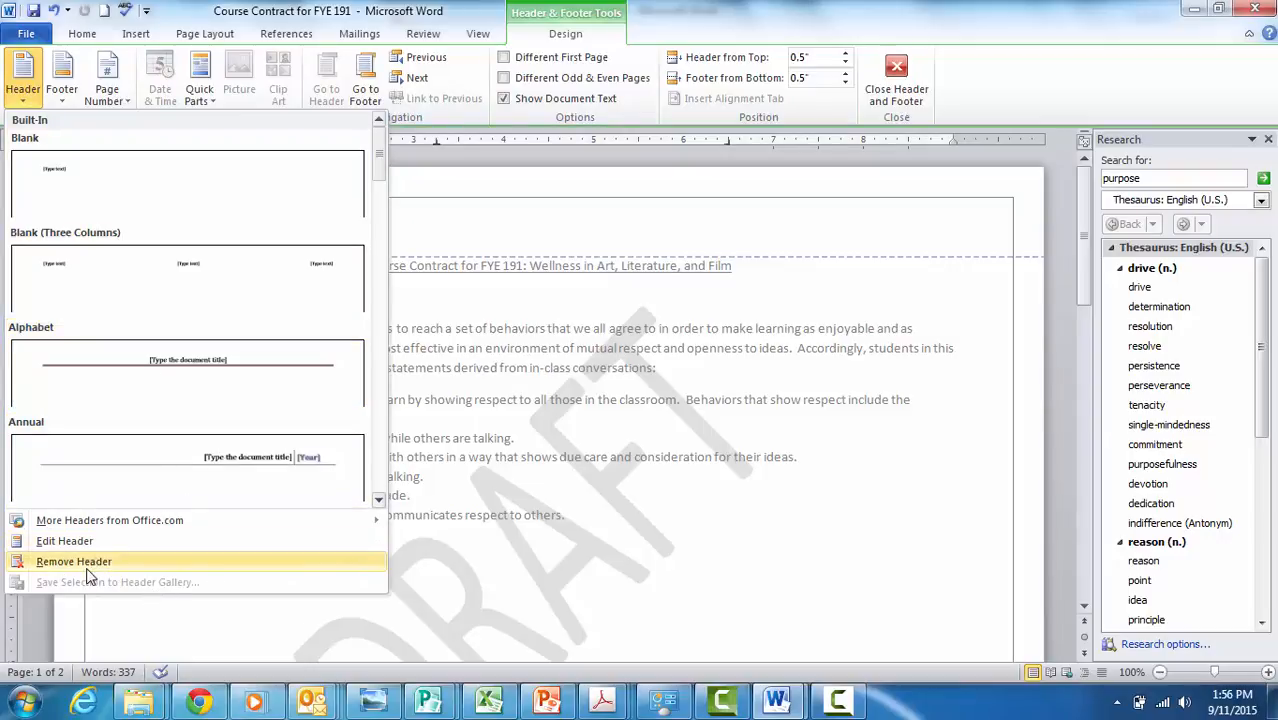
- Insert a Blank footer and replace it with a centred bottom-of-page number in the Plain Number 2 style
click(64, 96)
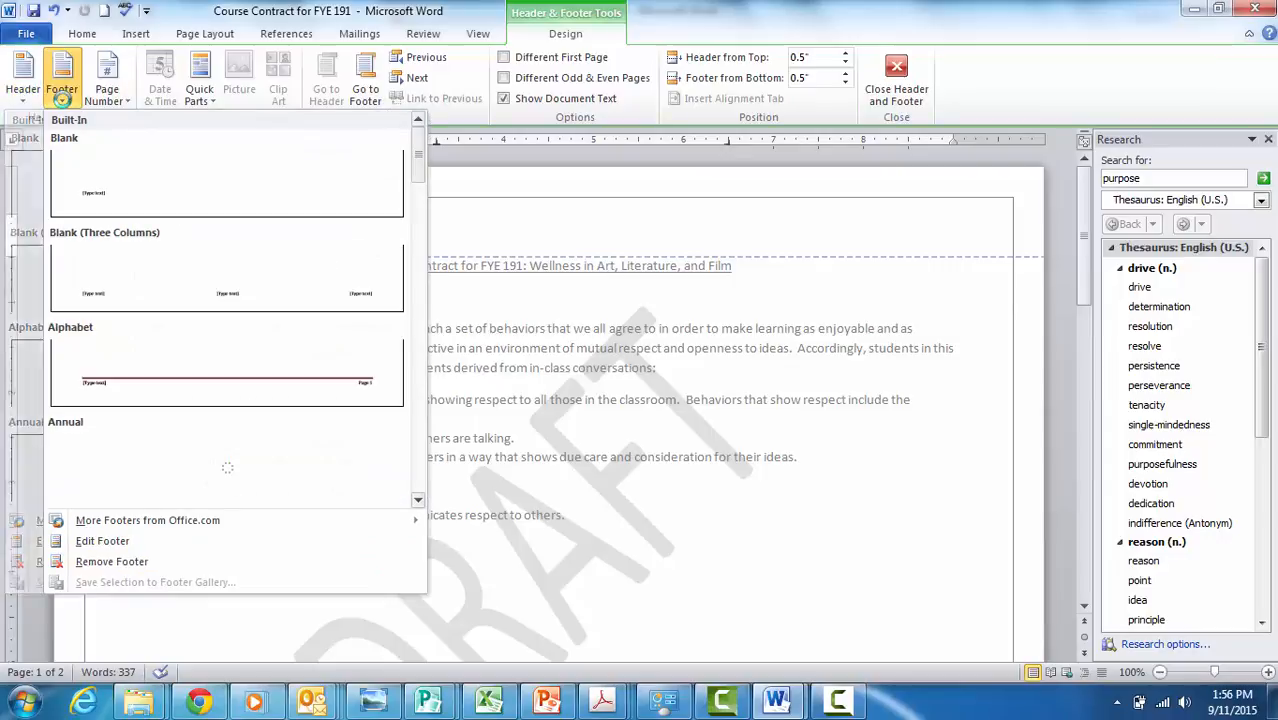
click(112, 192)
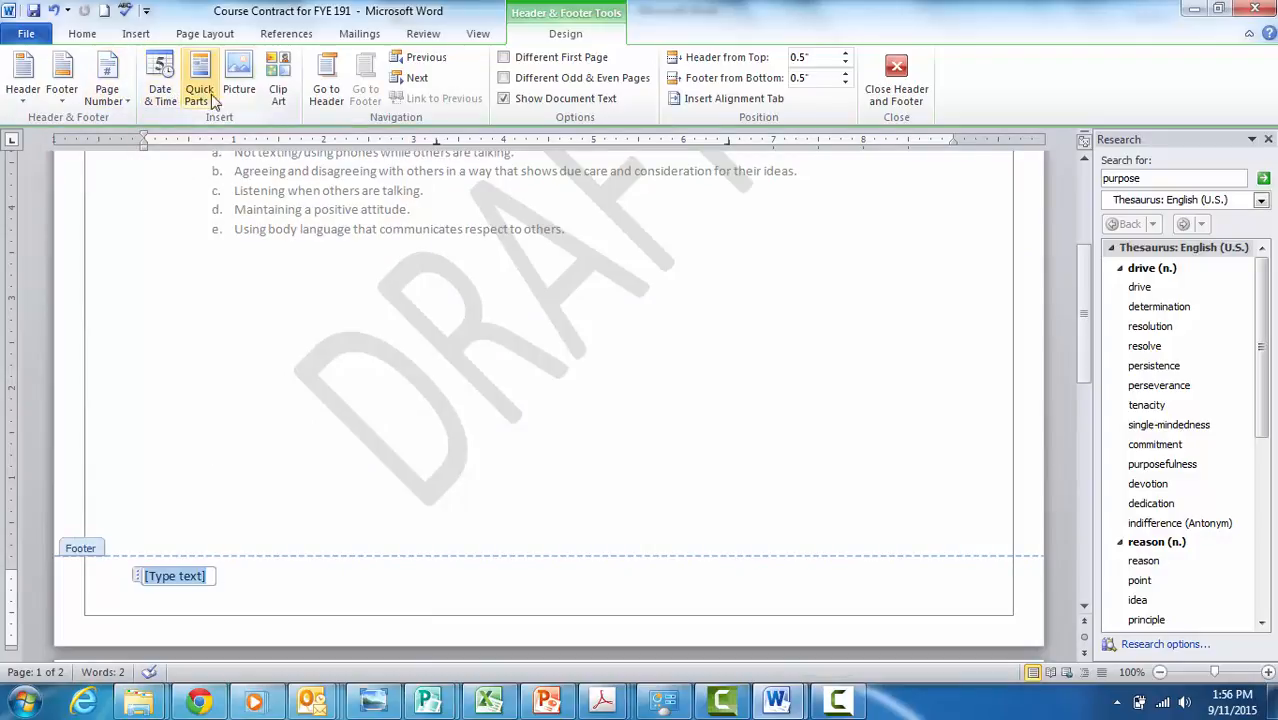
click(110, 102)
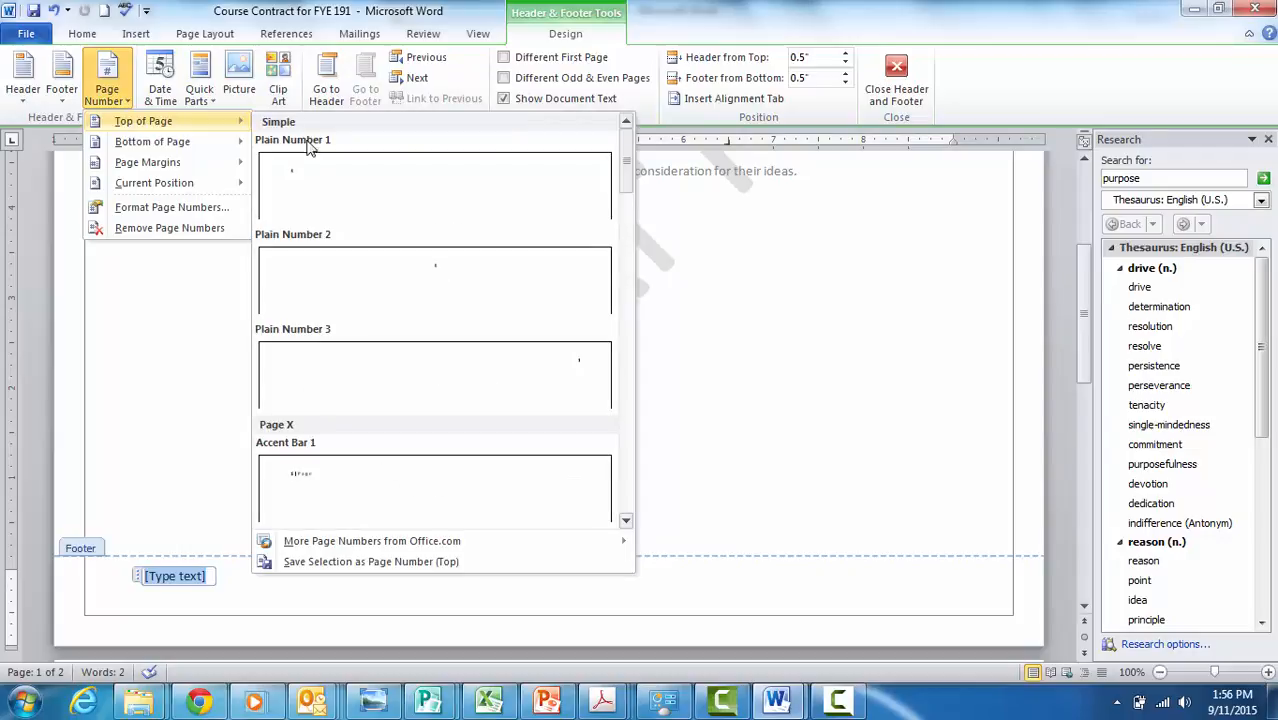
mouse_move(174, 146)
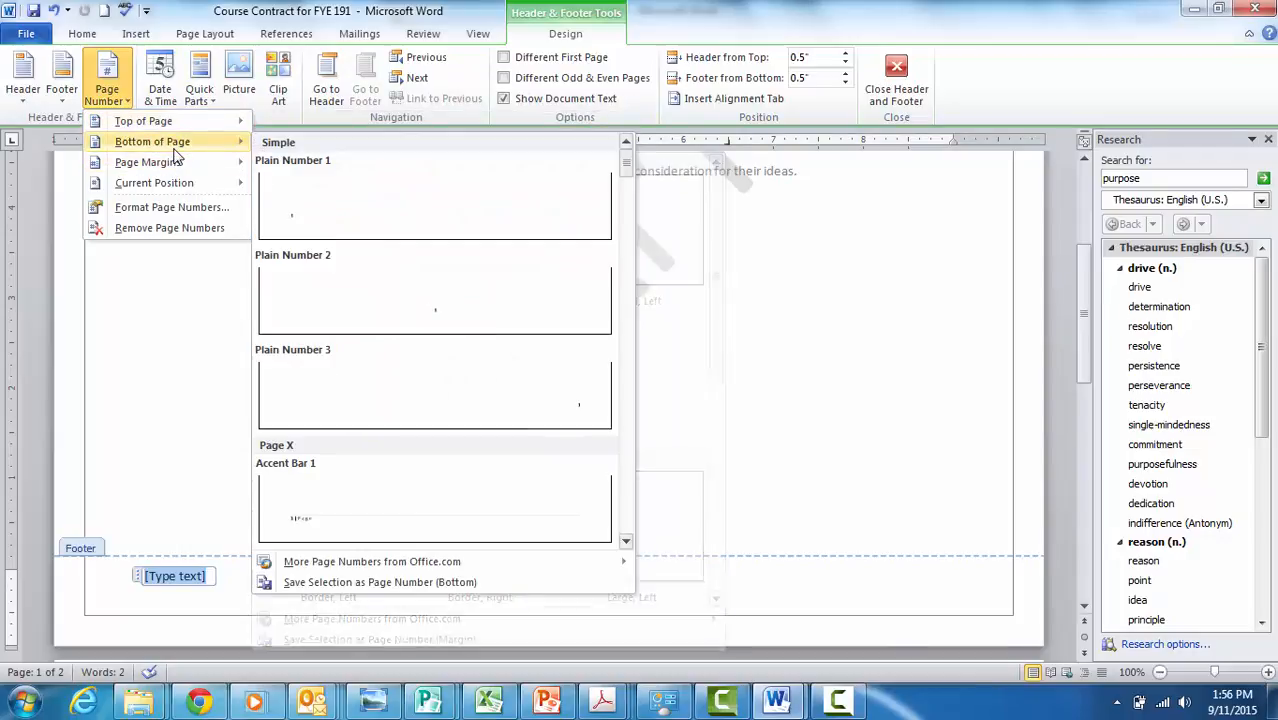
click(420, 309)
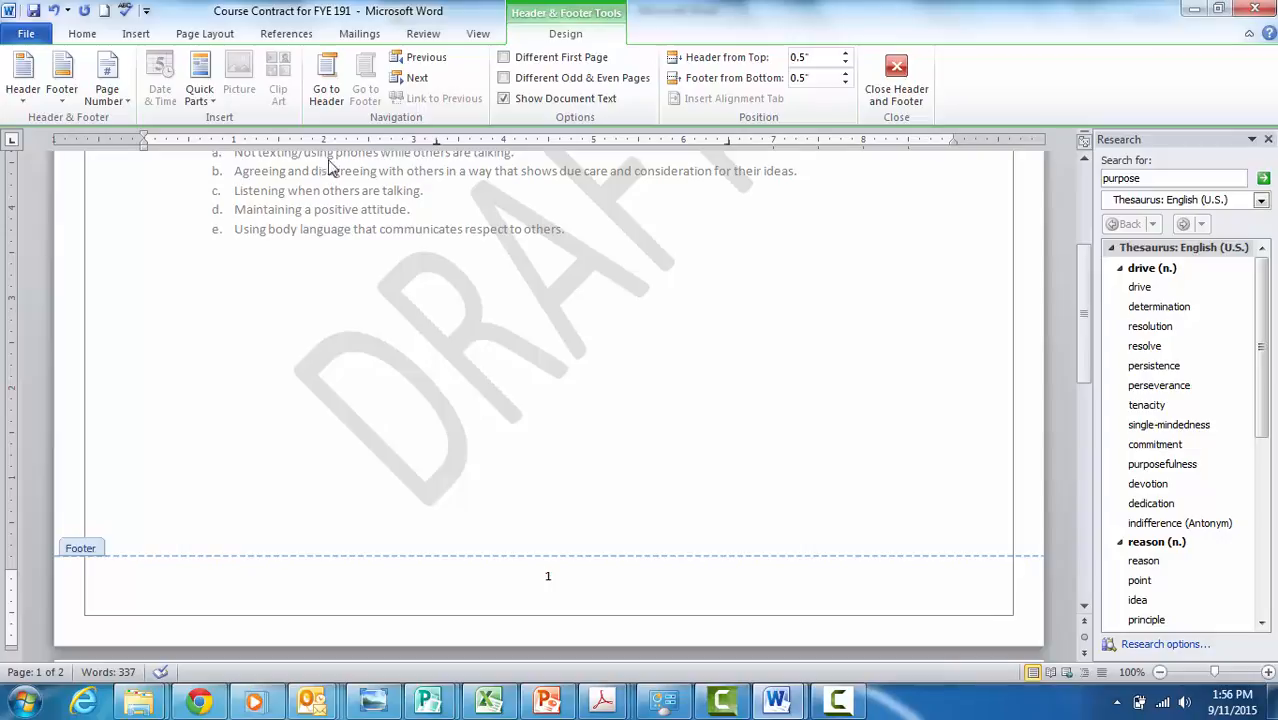
- Set the page numbering to start at 5 and close the header and footer
click(117, 100)
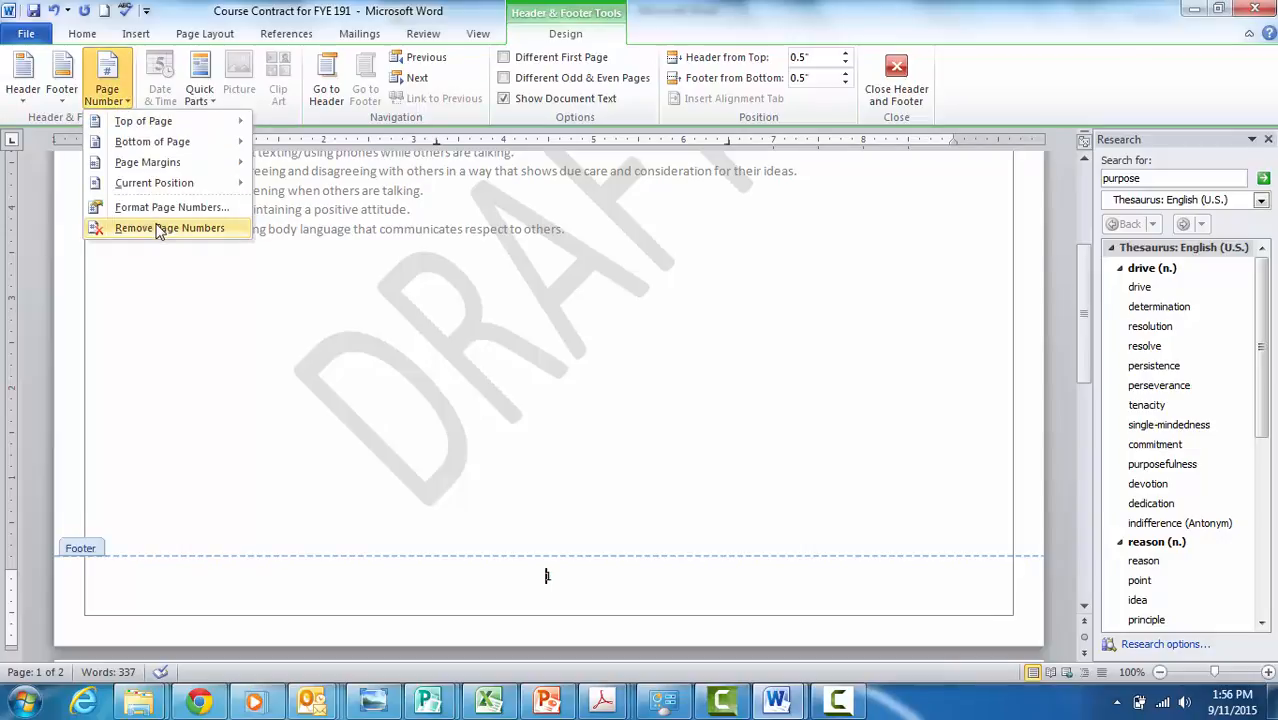
mouse_move(148, 188)
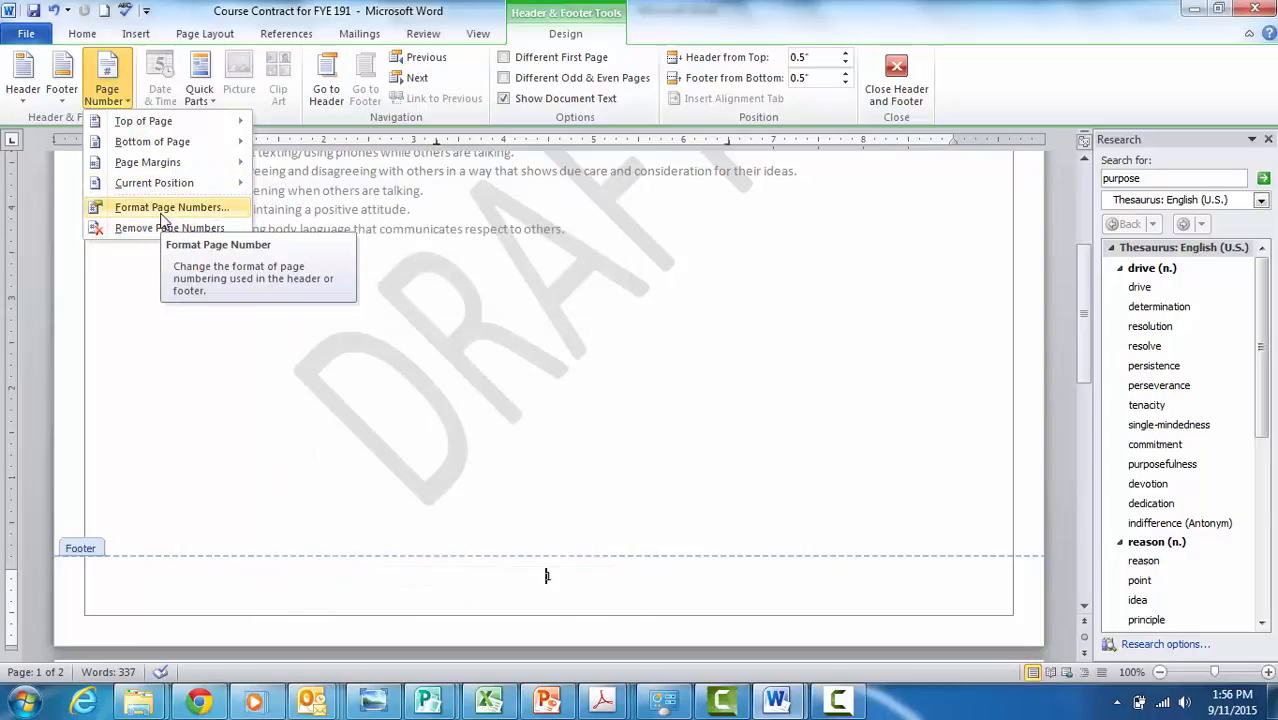
click(162, 210)
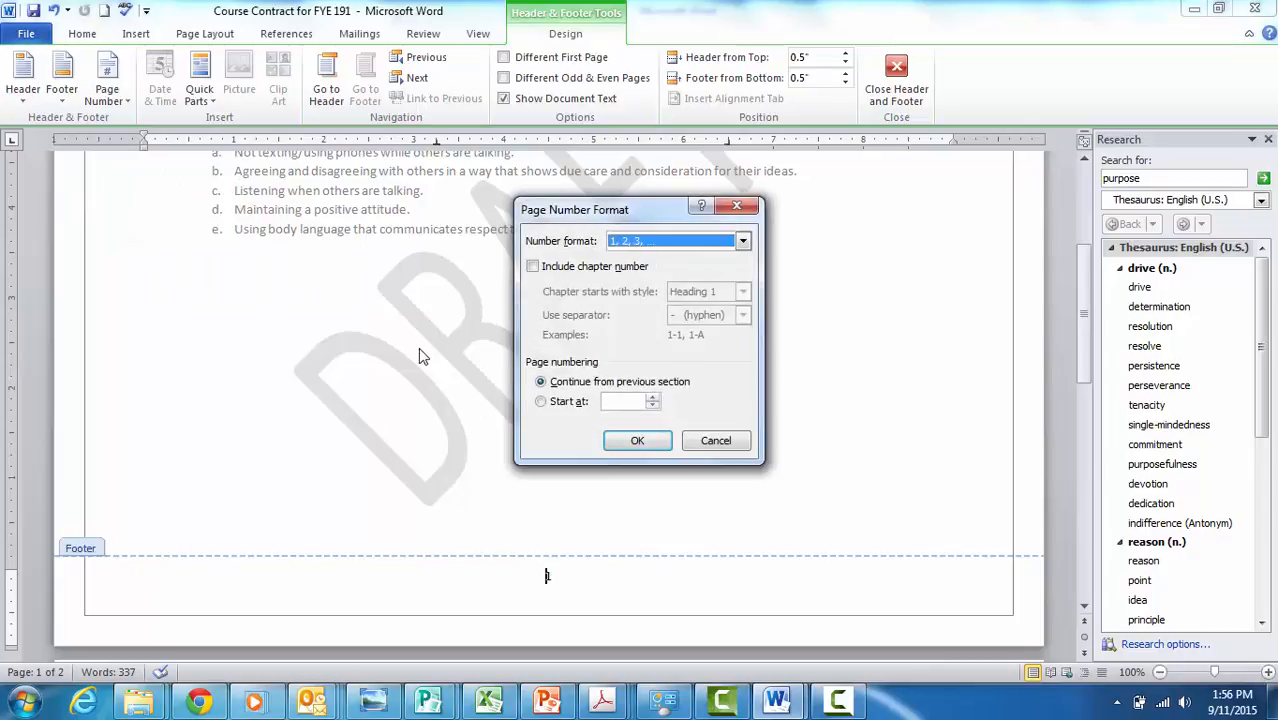
click(541, 401)
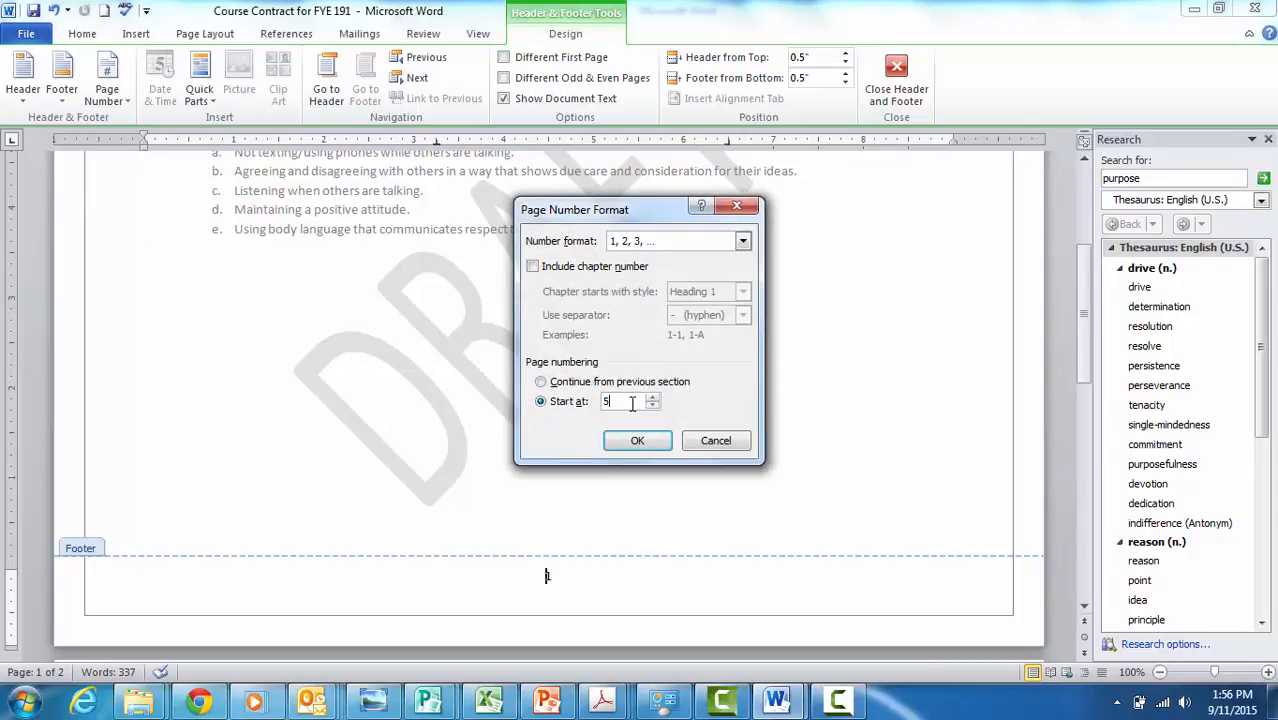
text(5)
click(641, 441)
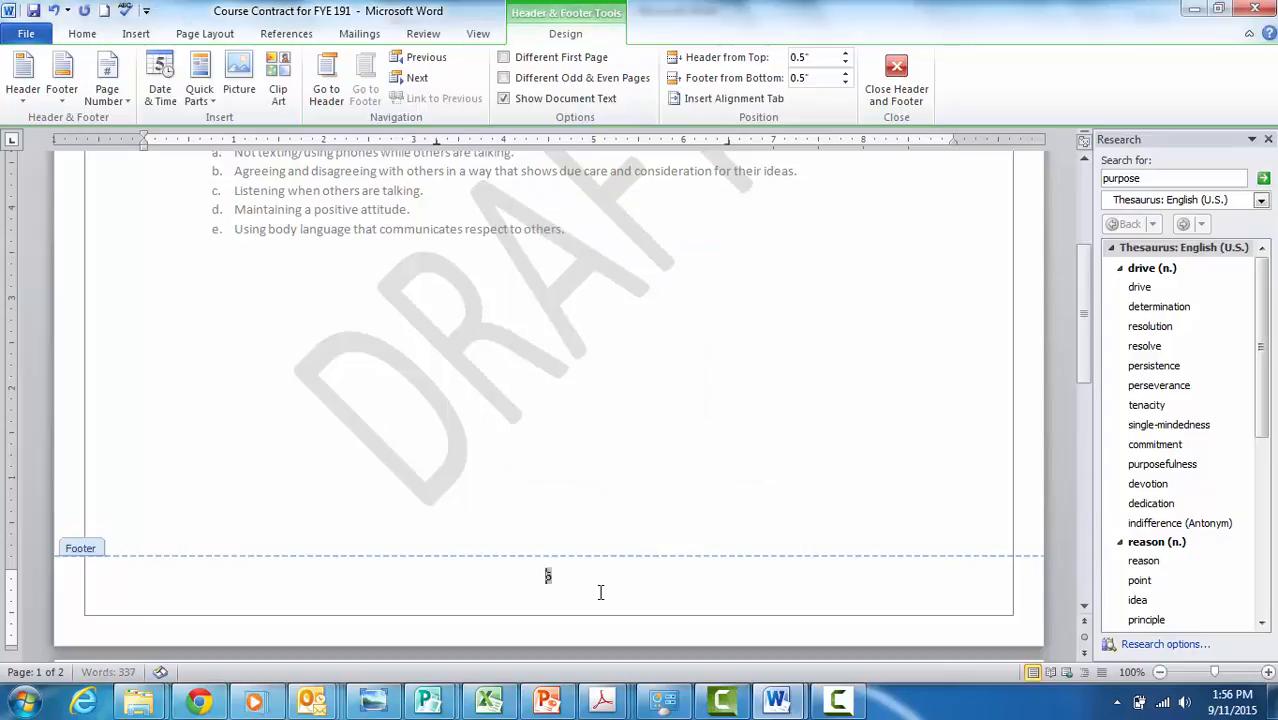
click(615, 580)
click(896, 80)
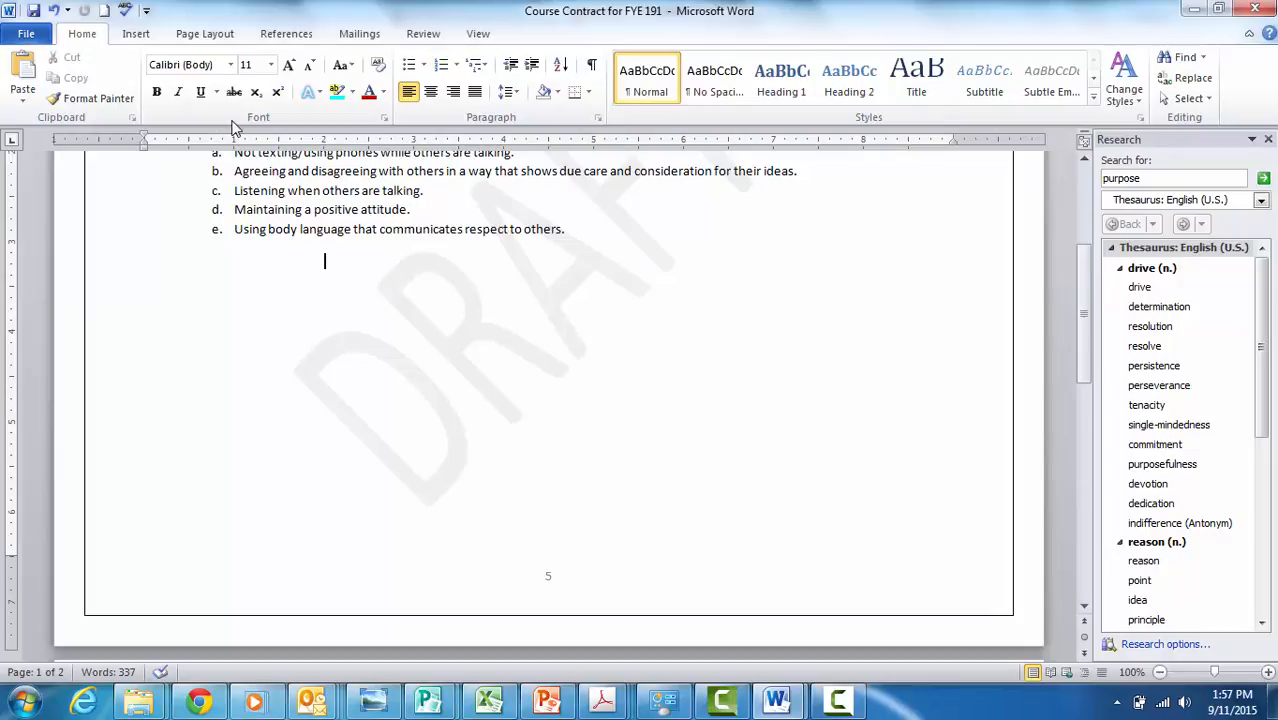
- Insert the koala picture from file on the empty line below item e of the first list
click(128, 35)
click(196, 77)
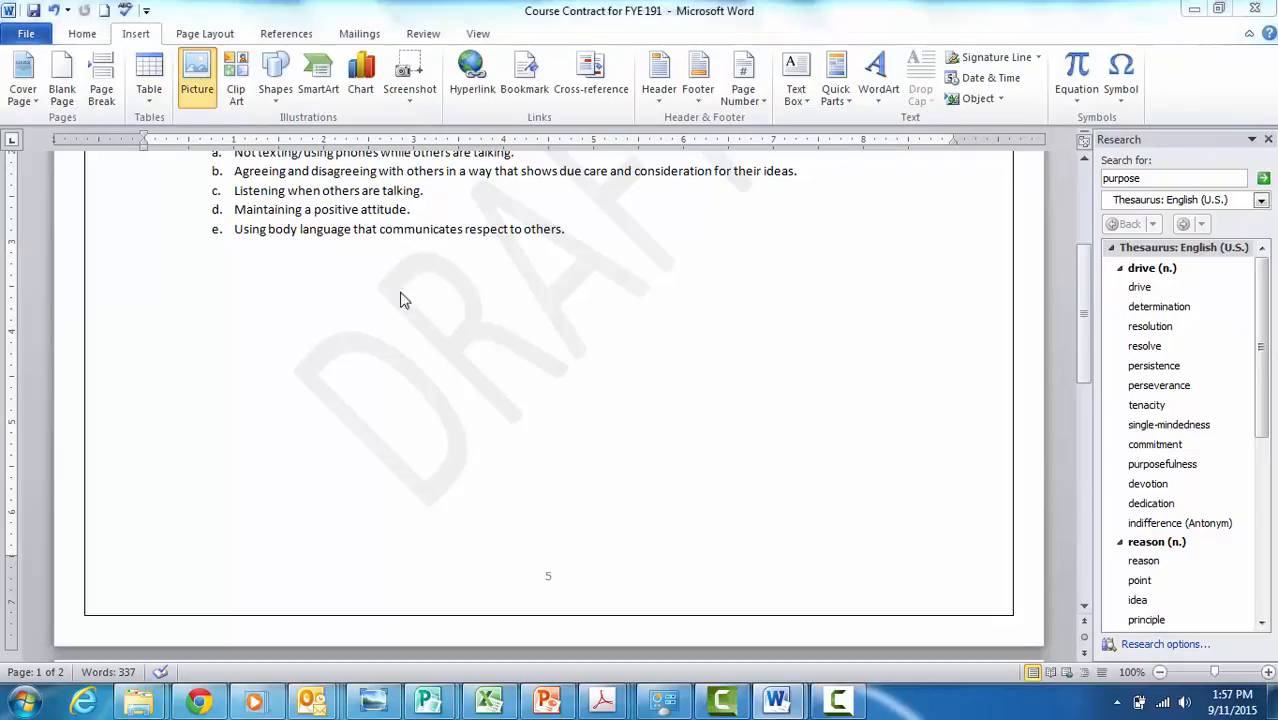
double_click(218, 285)
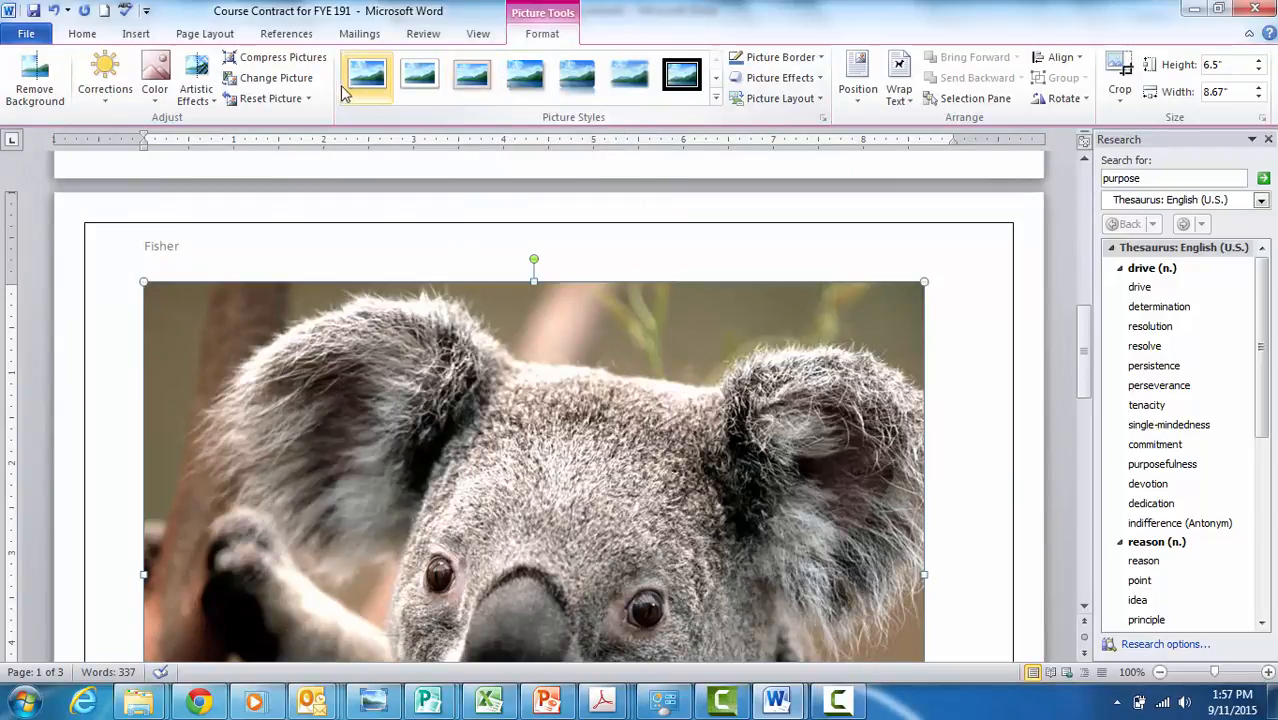
- Look at the text wrapping options for the koala picture, and crop it tightly around one eye to about 0.95" high by 0.68" wide
click(908, 100)
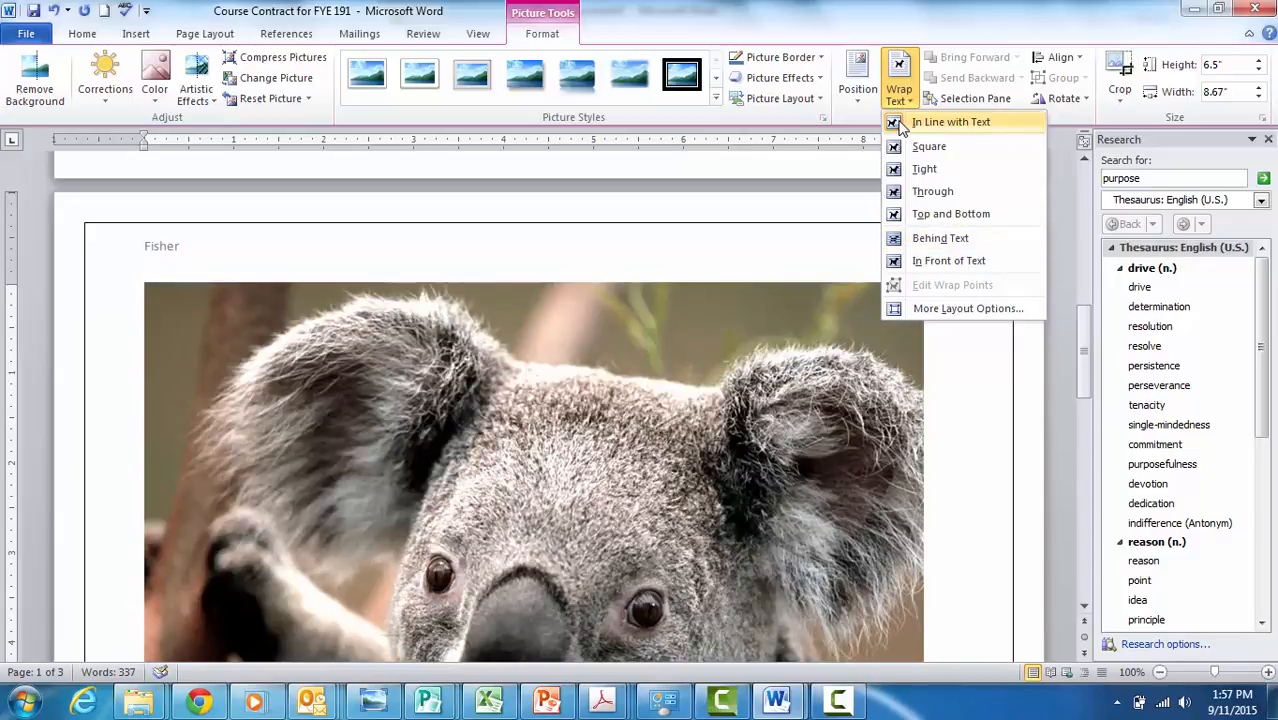
click(797, 243)
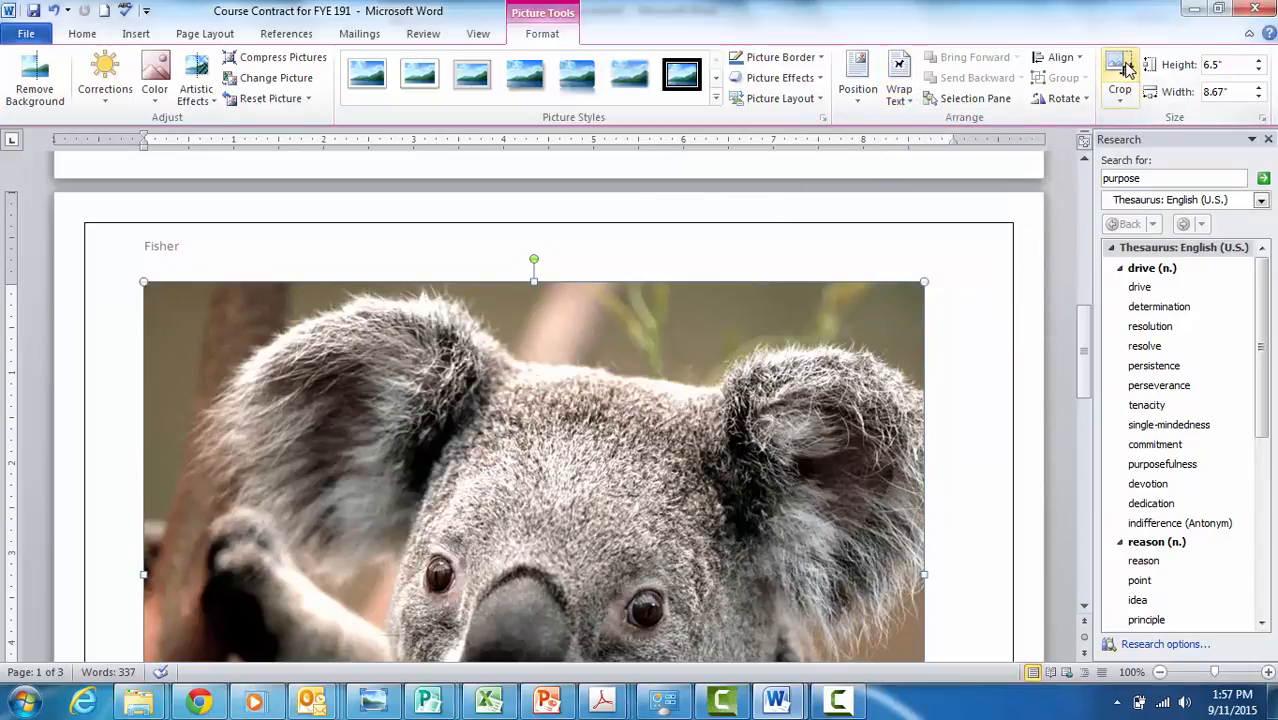
click(1122, 68)
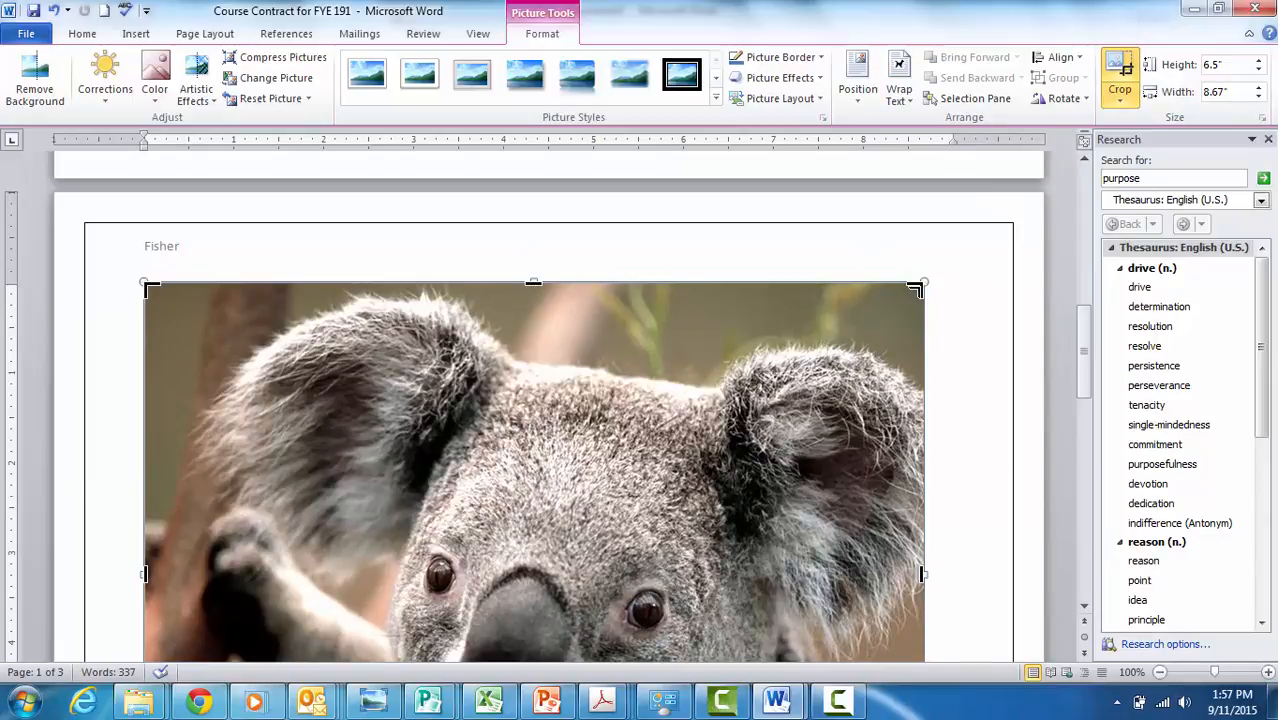
drag(913, 288, 469, 528)
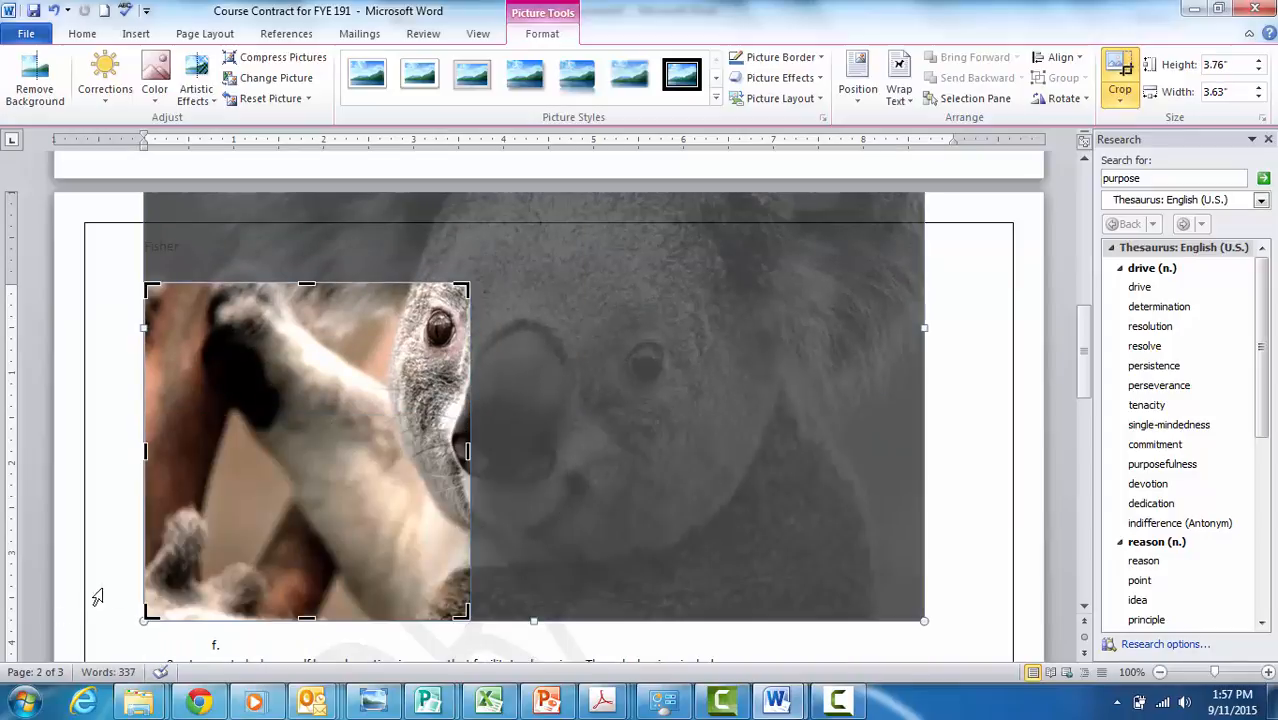
drag(147, 615, 408, 366)
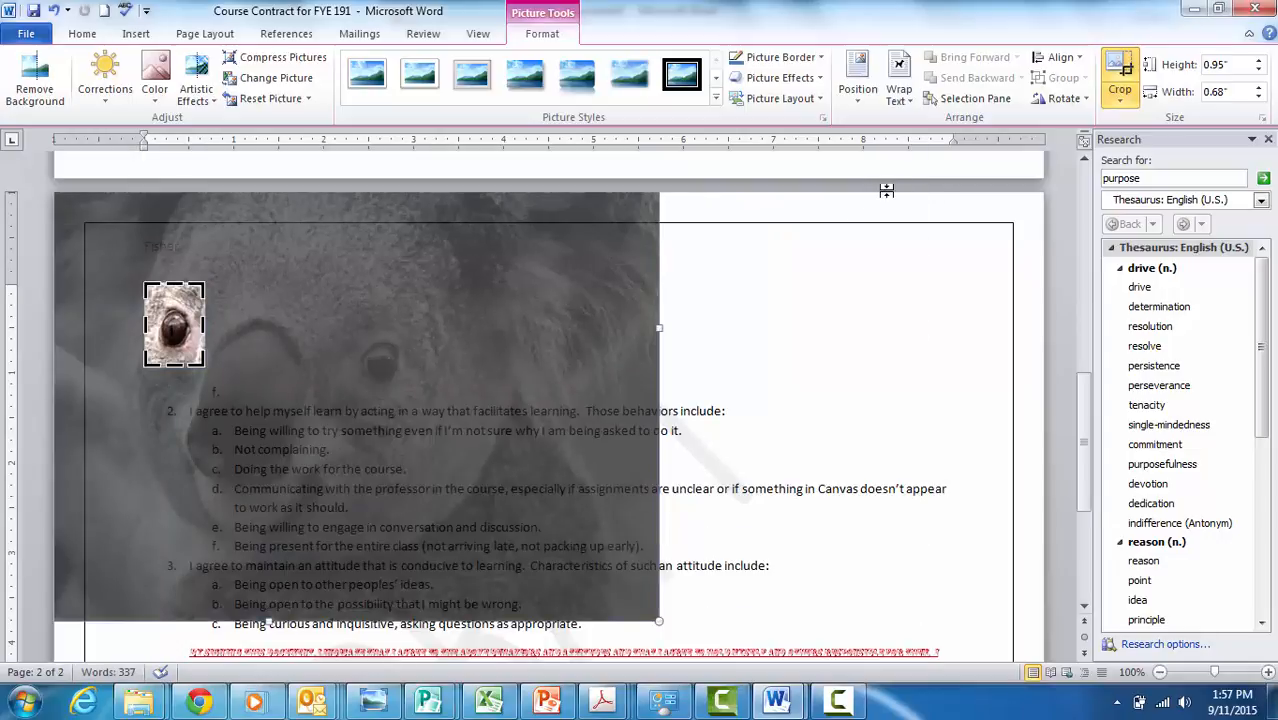
click(1122, 78)
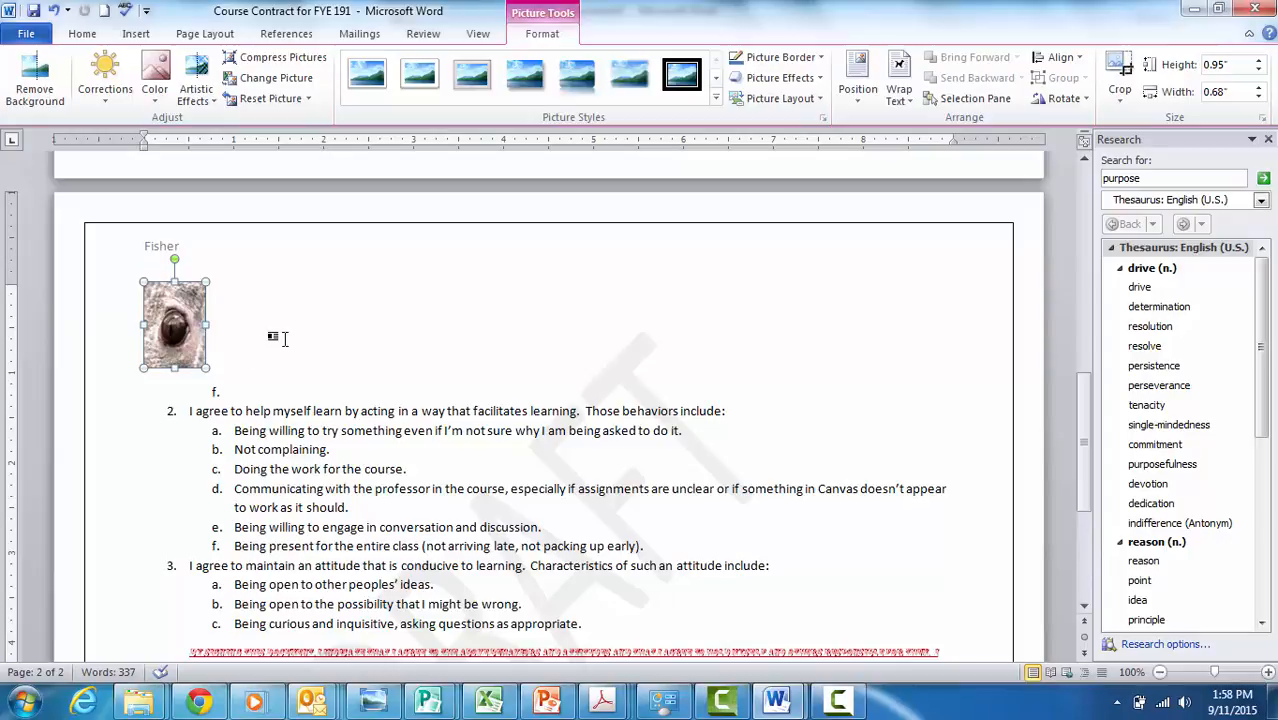
- Undo the tight eye crop and crop the koala picture to about 4.22" high by 7.78" wide, with the whole face included
click(53, 12)
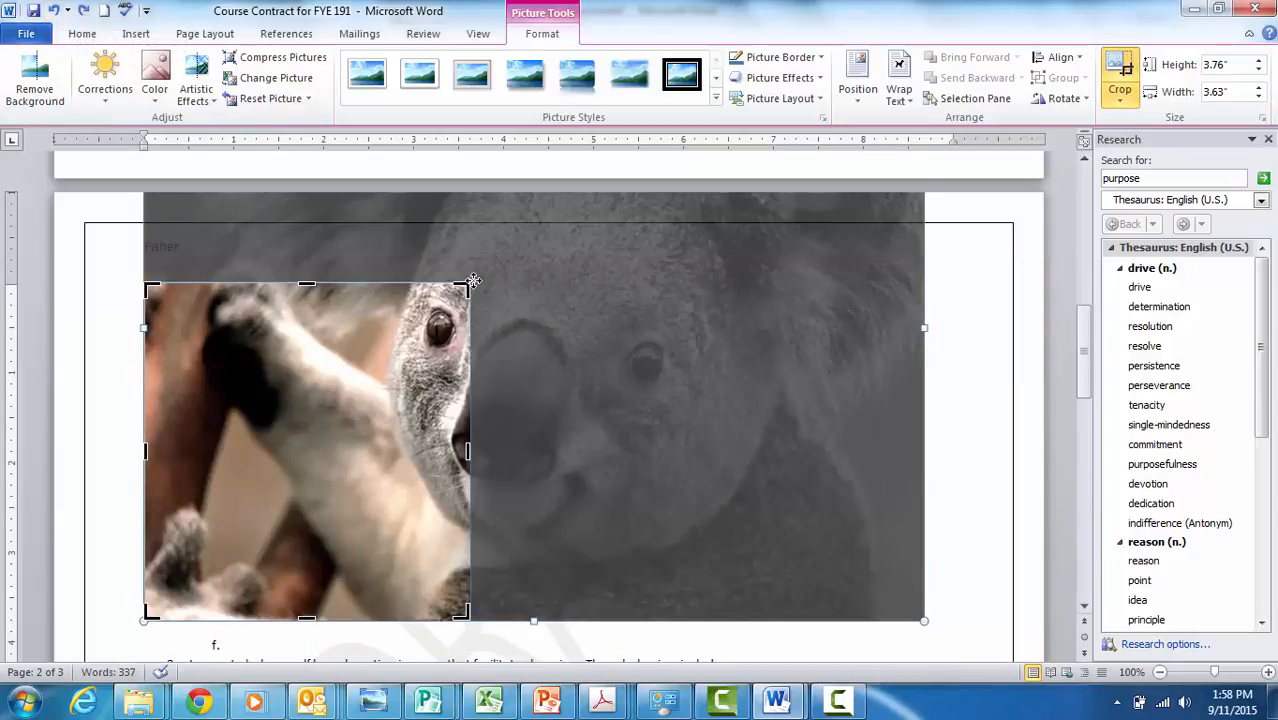
drag(462, 289, 845, 245)
click(1112, 88)
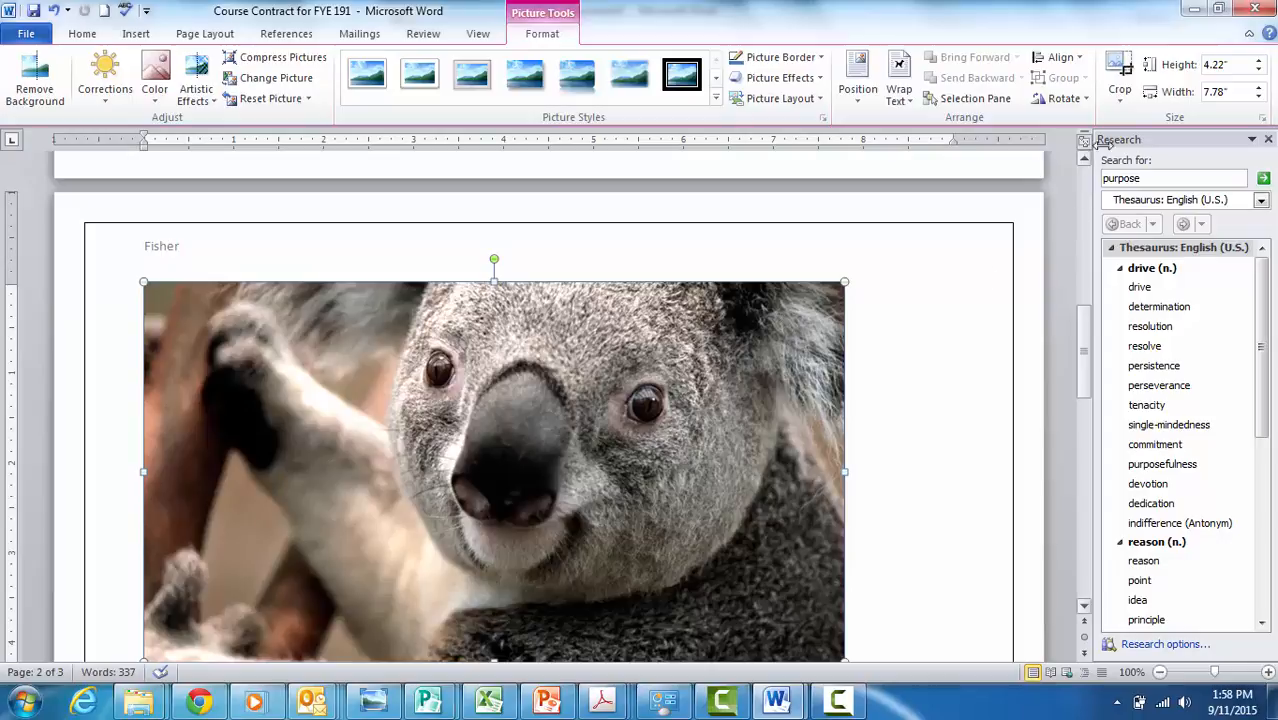
- Set the koala picture's width to 2 inches
click(1218, 65)
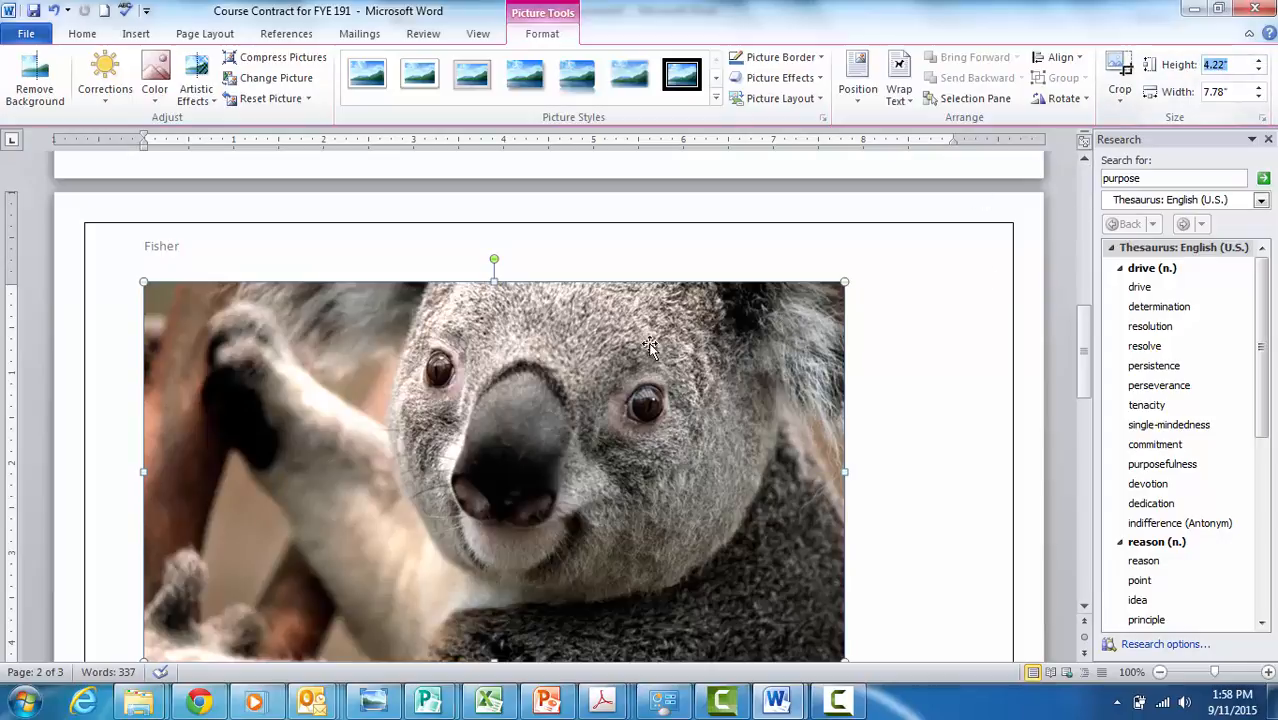
click(1218, 90)
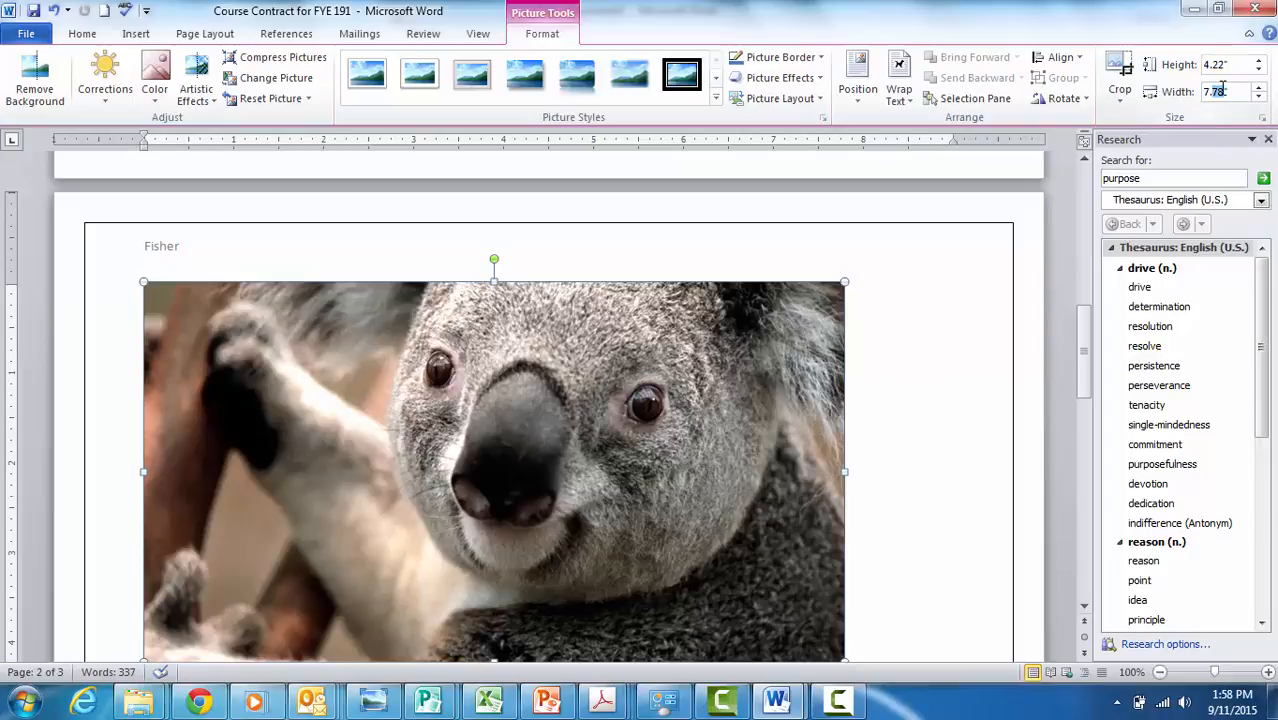
text(2)
key(Return)
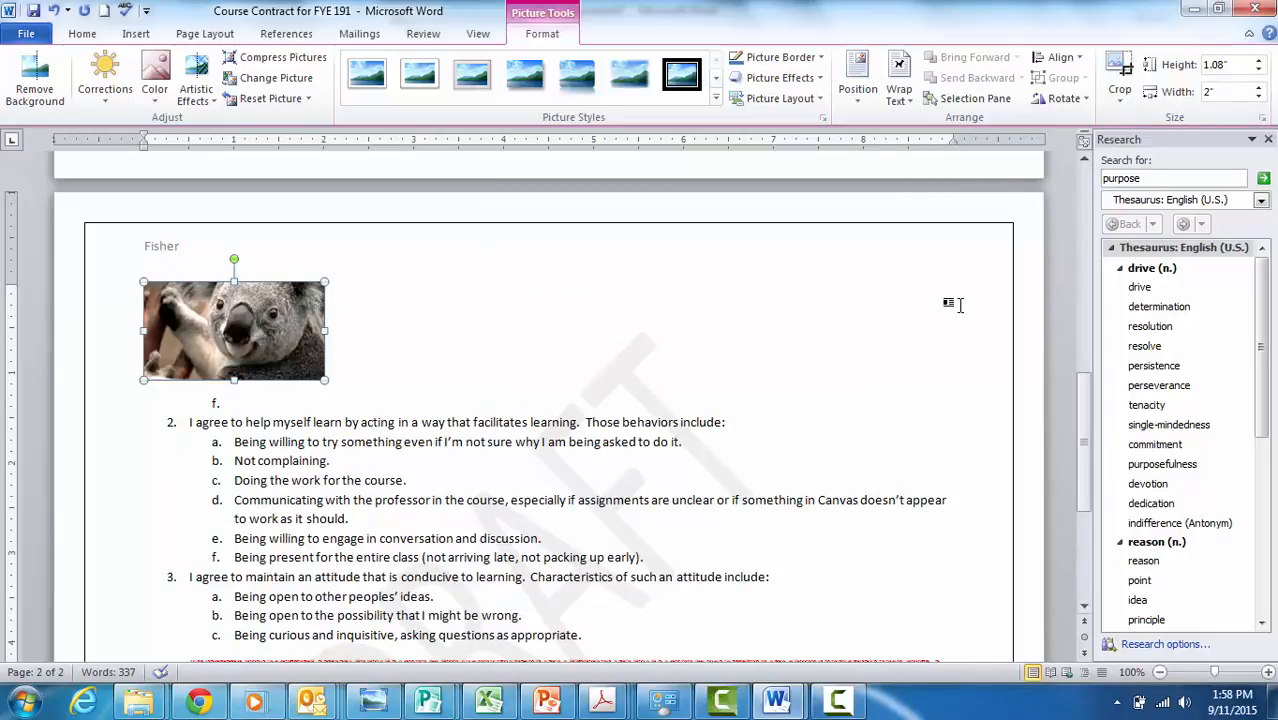
- Hide the ruler and show it again
click(478, 34)
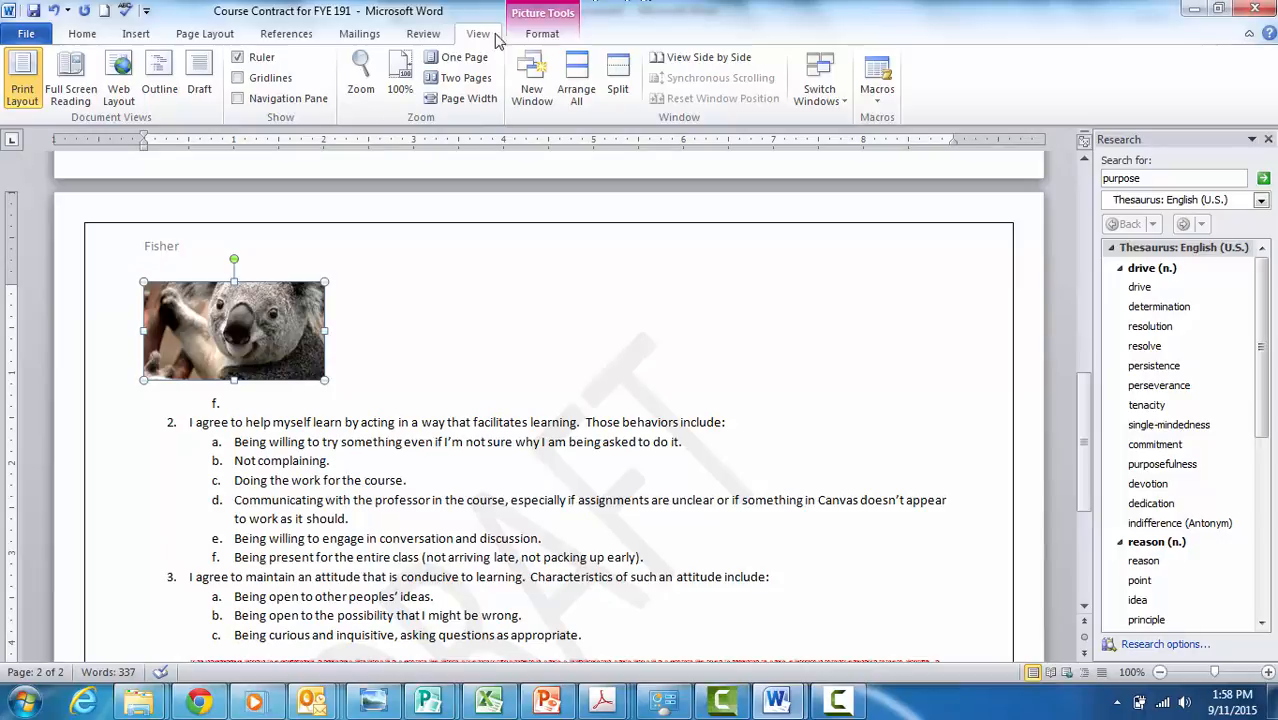
click(238, 58)
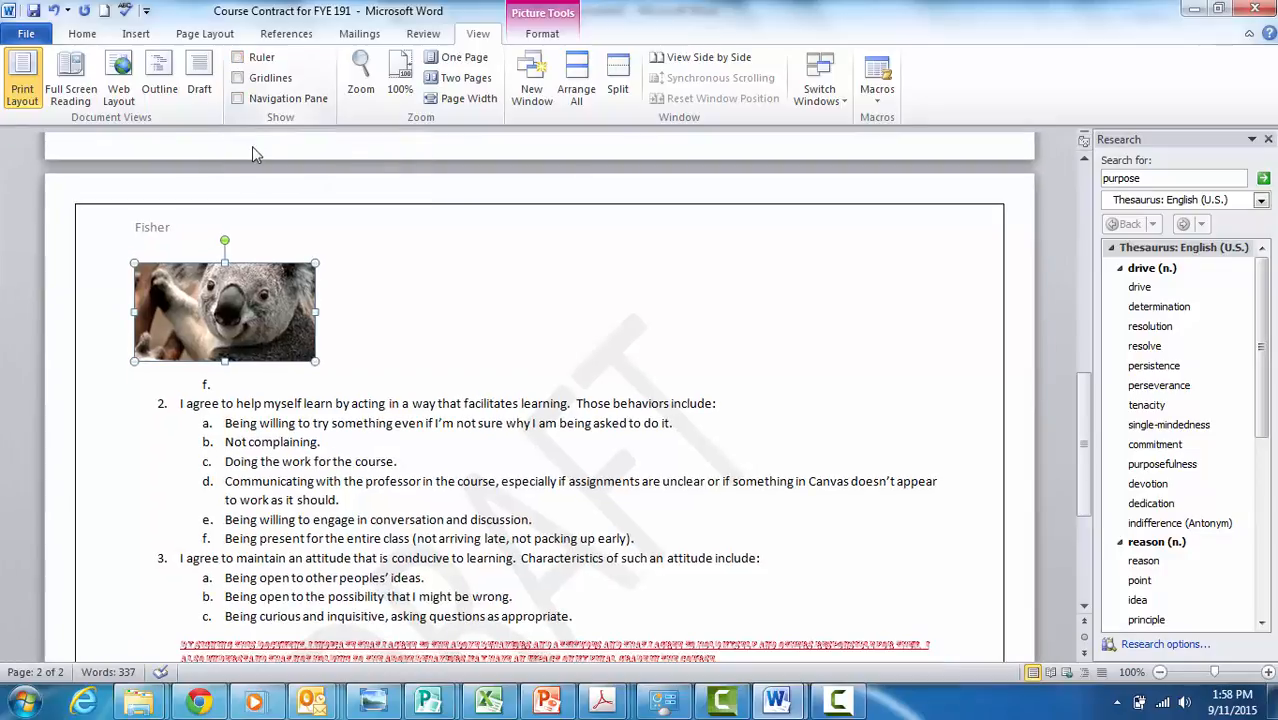
click(240, 60)
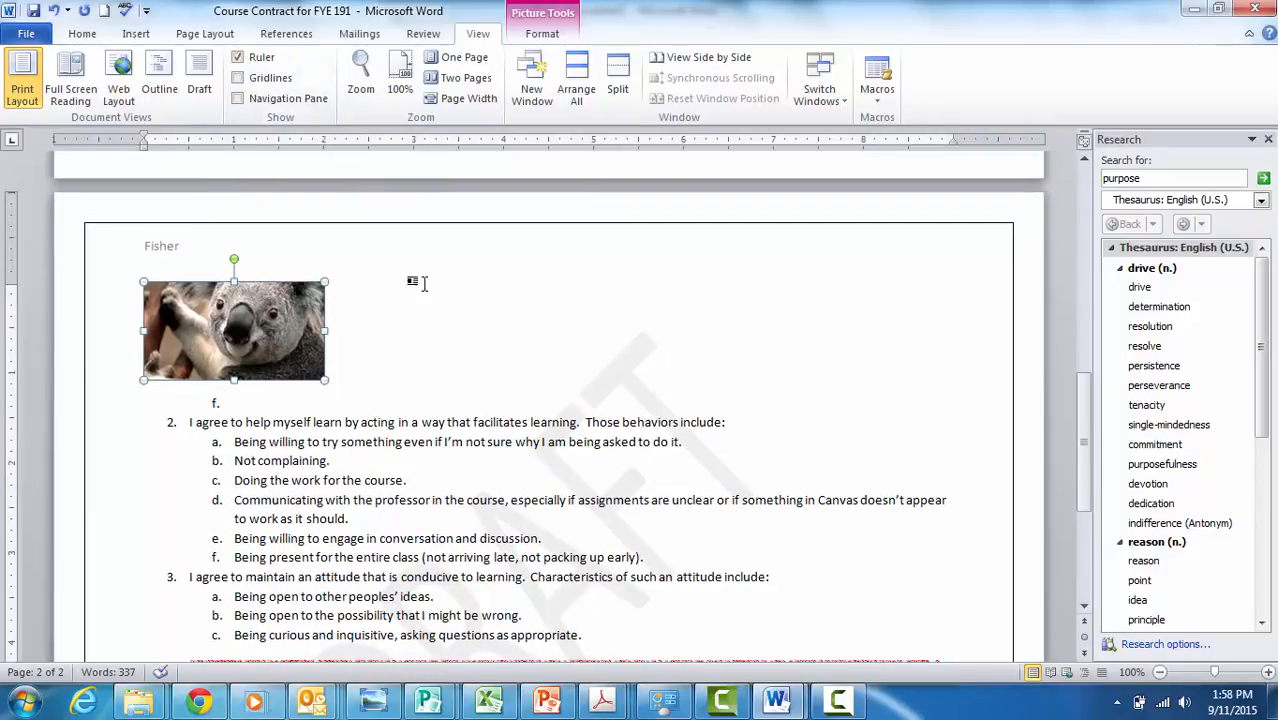
- Try 200% and slightly higher values in the Zoom settings, and try to apply a custom zoom of 1000%
click(362, 72)
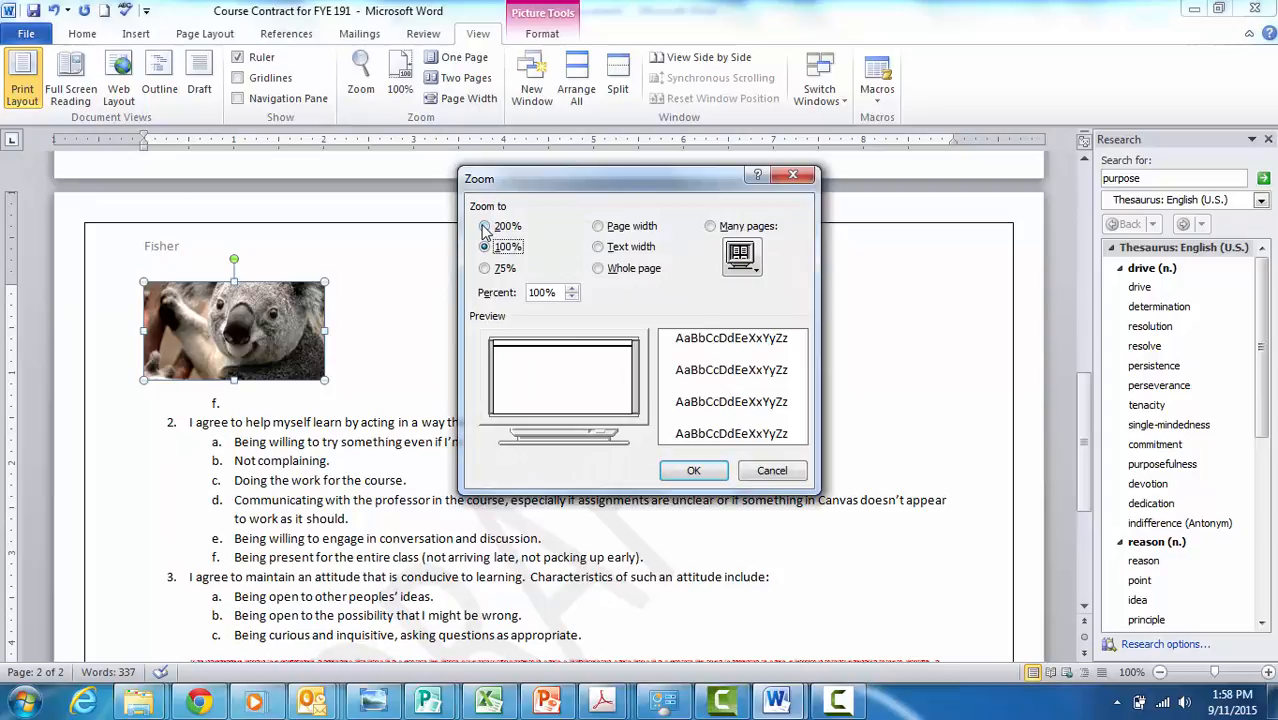
click(485, 227)
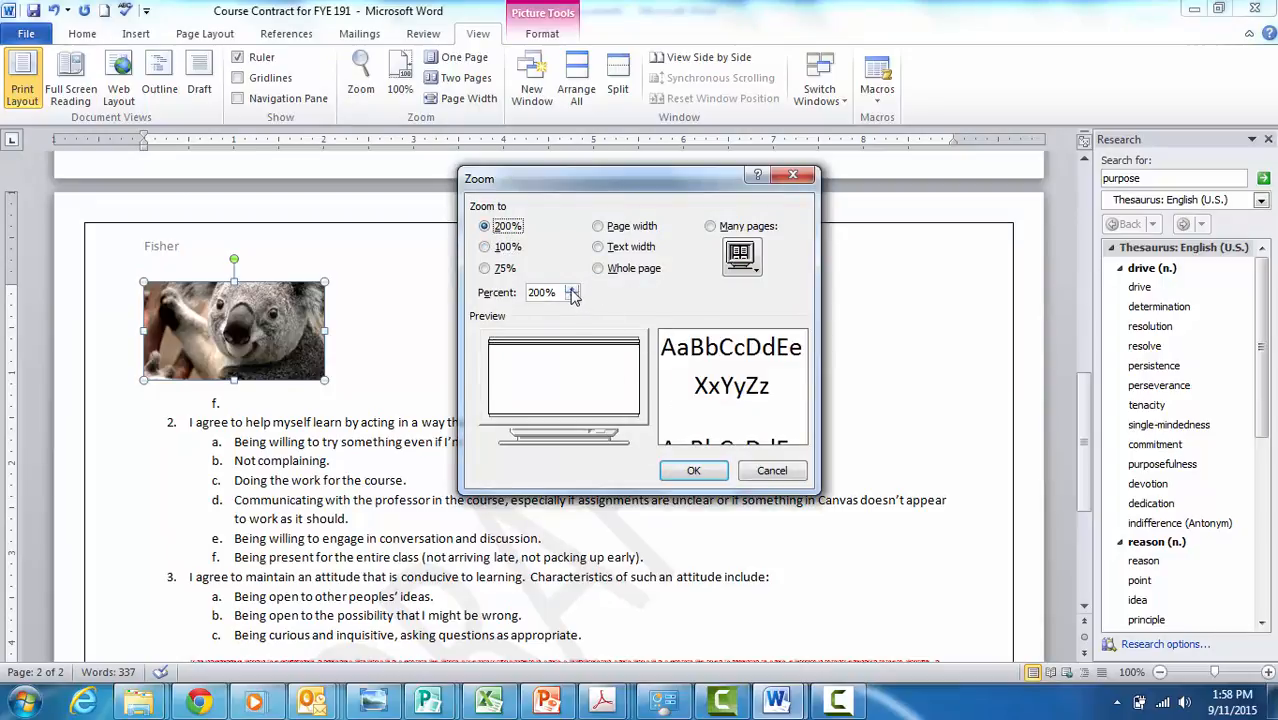
click(572, 288)
click(572, 288)
click(572, 288)
double_click(556, 293)
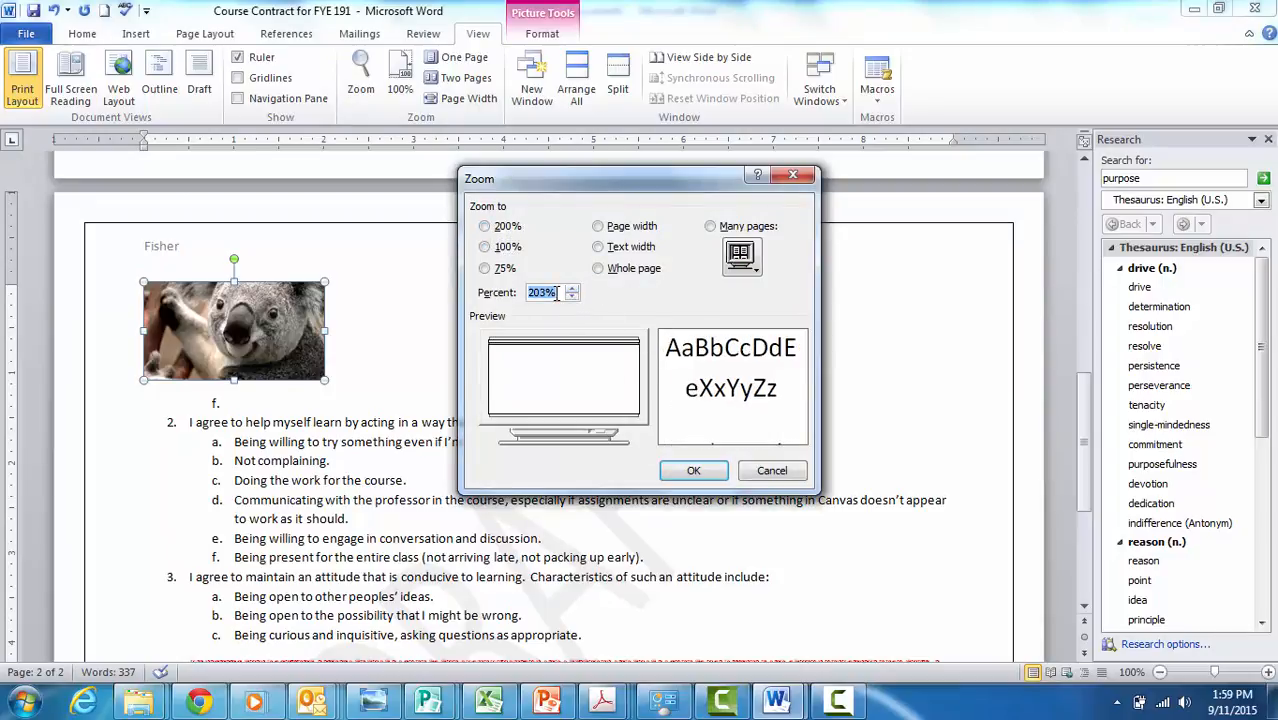
text(1000)
key(Return)
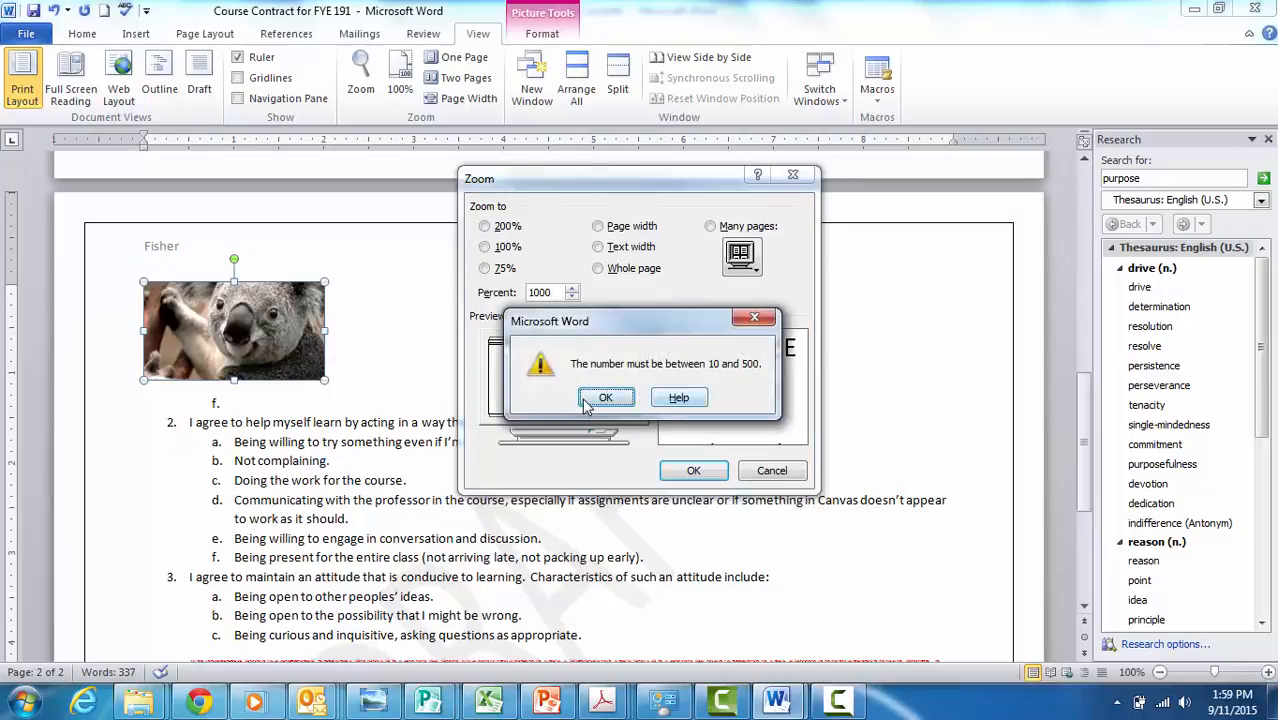
- Set the document zoom to 500%
click(605, 398)
text(5)
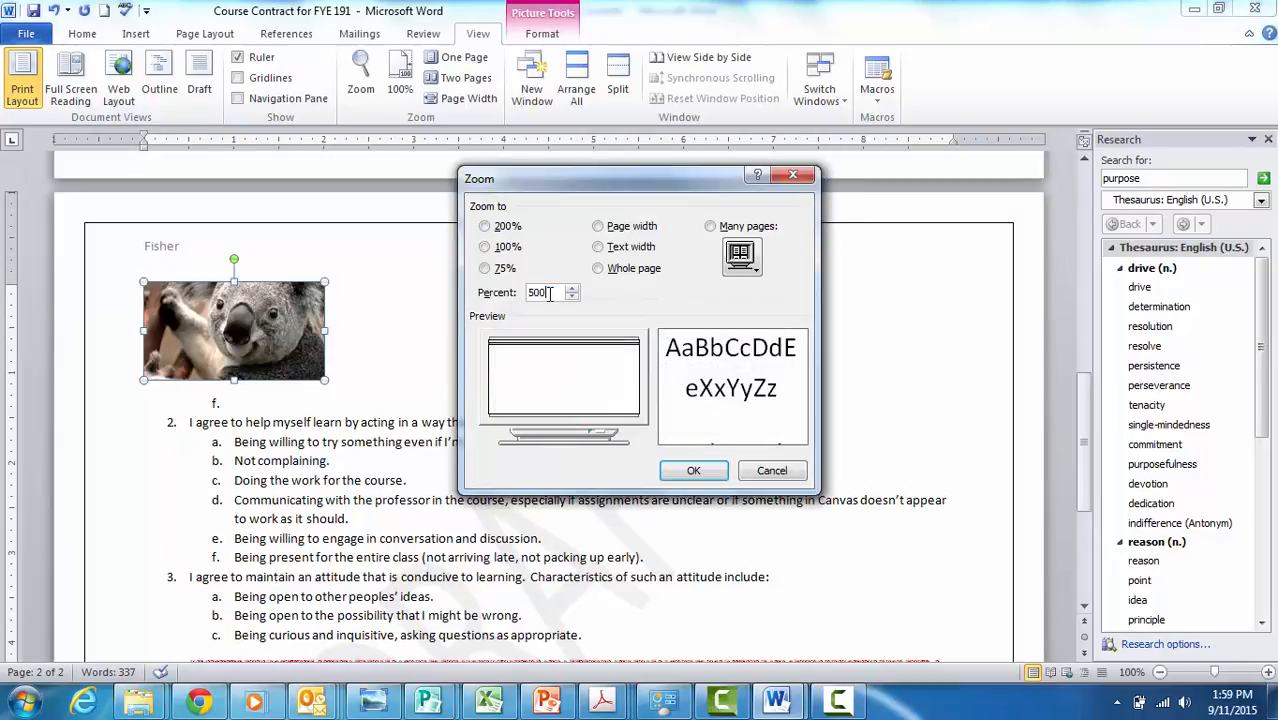
text(00)
key(Return)
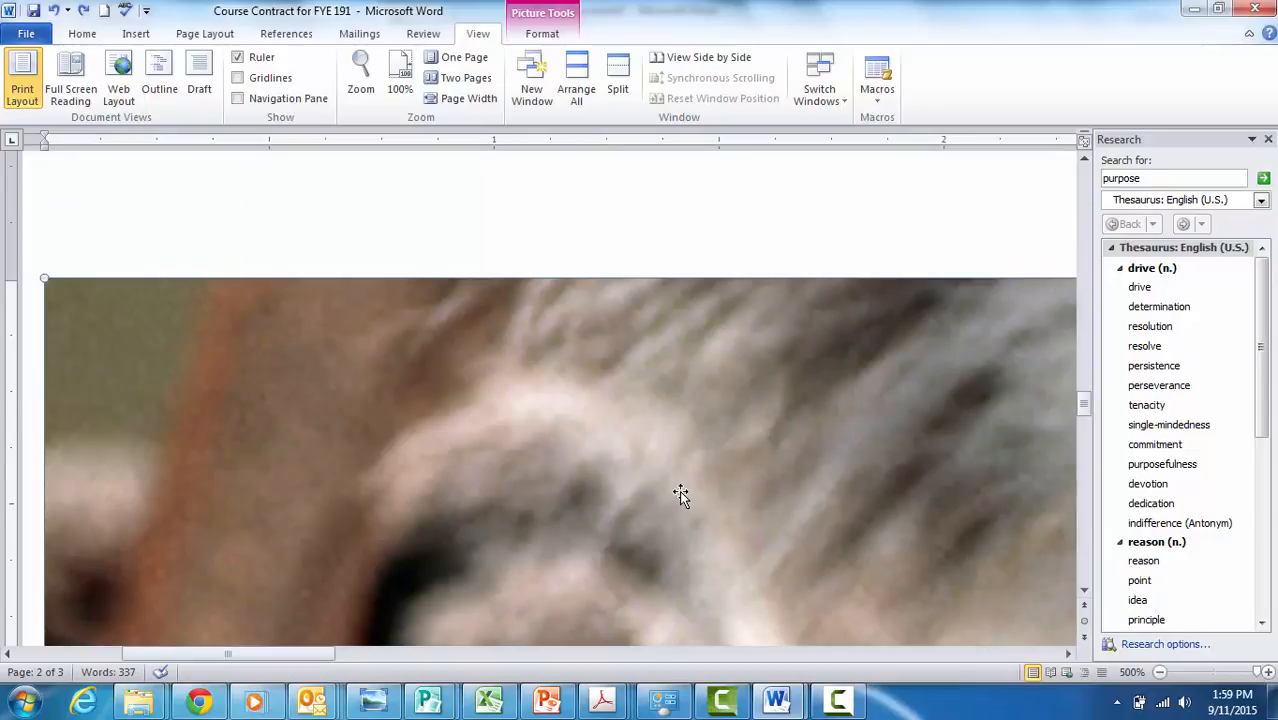
- Zoom the document out to 100% and switch the view to two pages side by side
click(1161, 673)
click(1164, 674)
click(1164, 674)
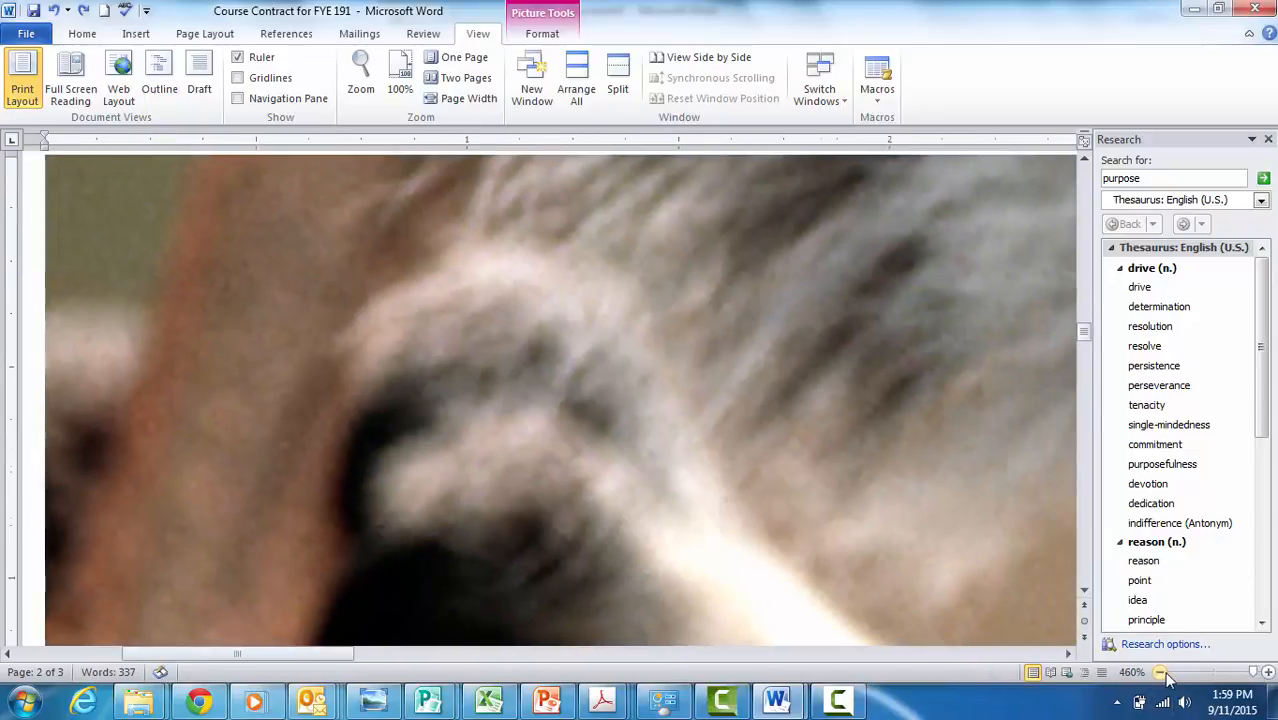
drag(1256, 674, 1219, 678)
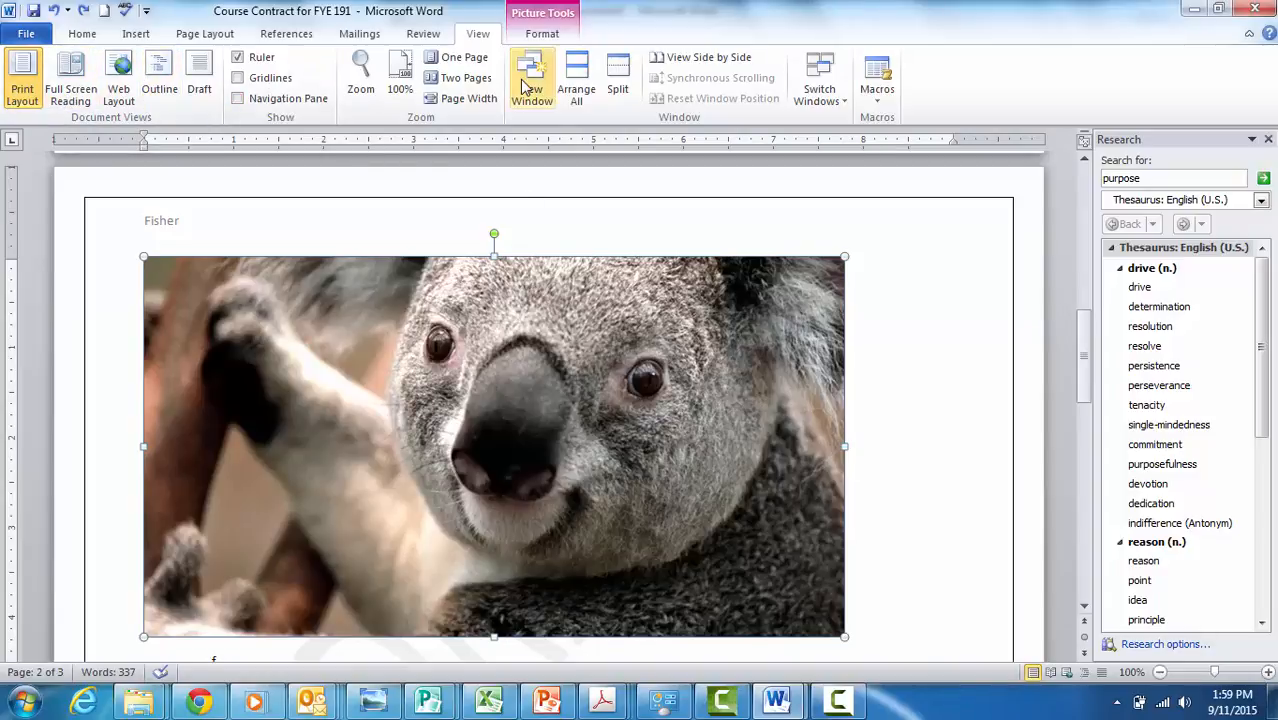
click(440, 80)
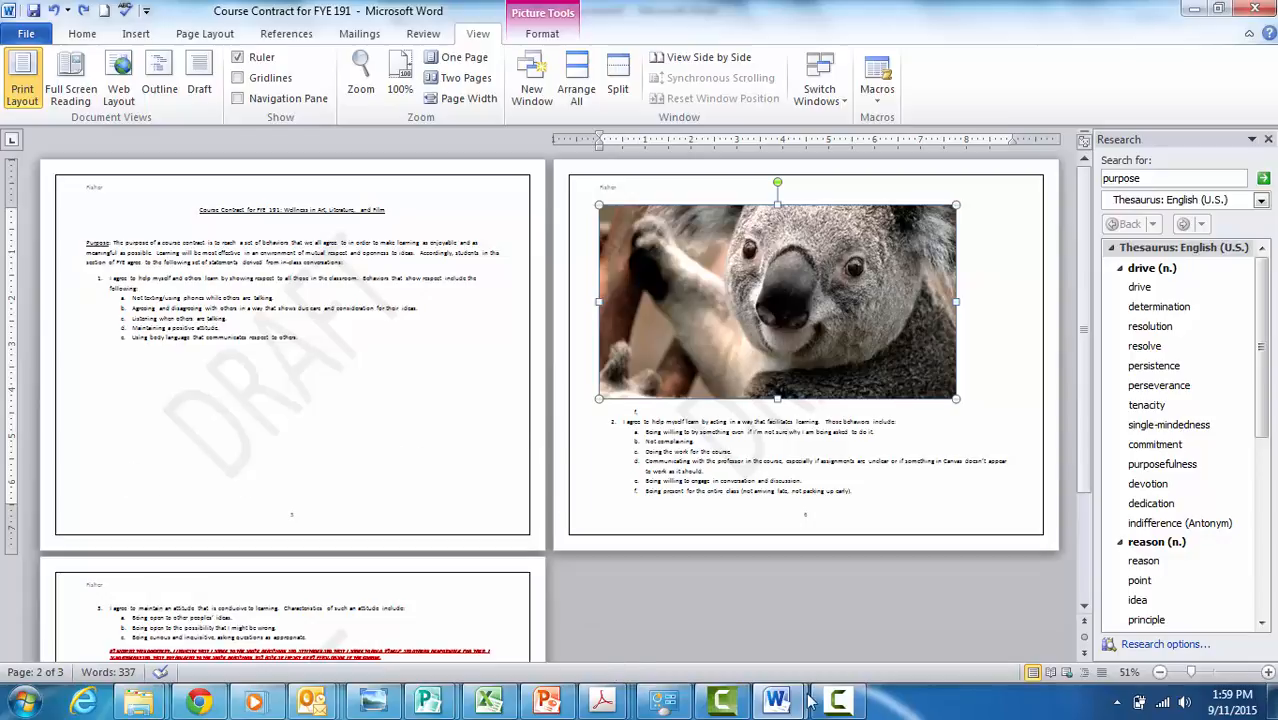
click(848, 702)
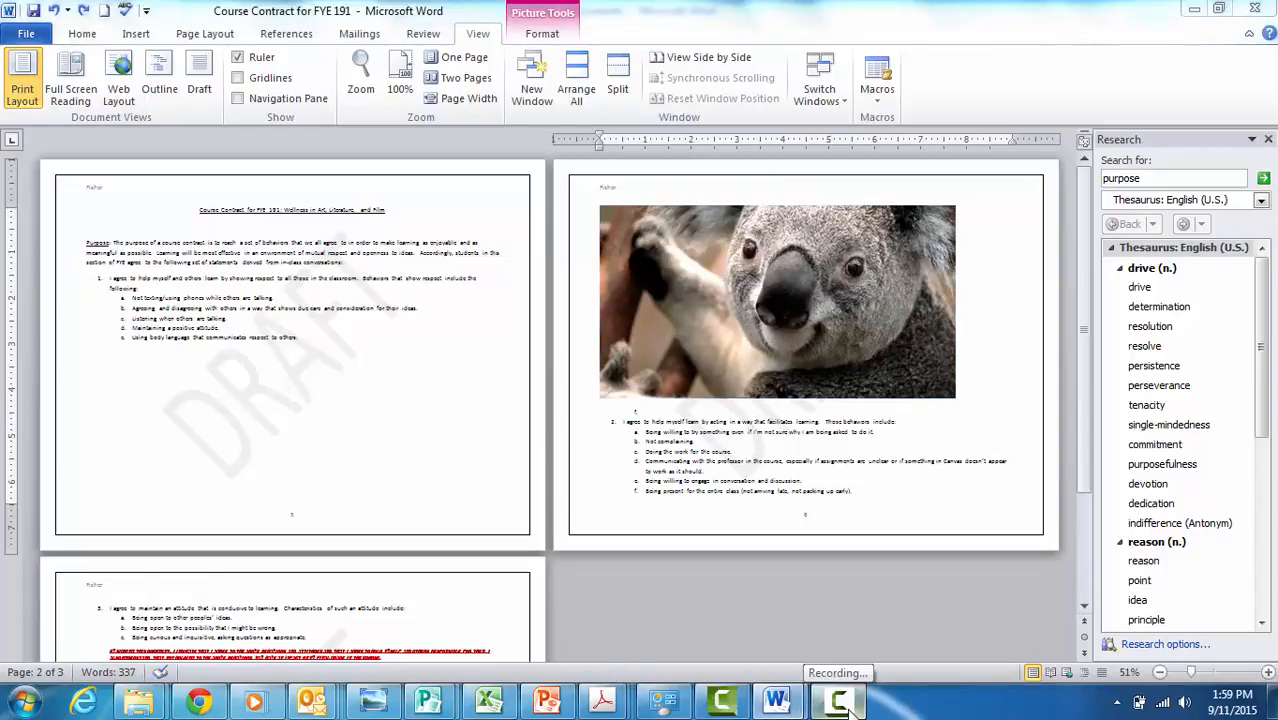